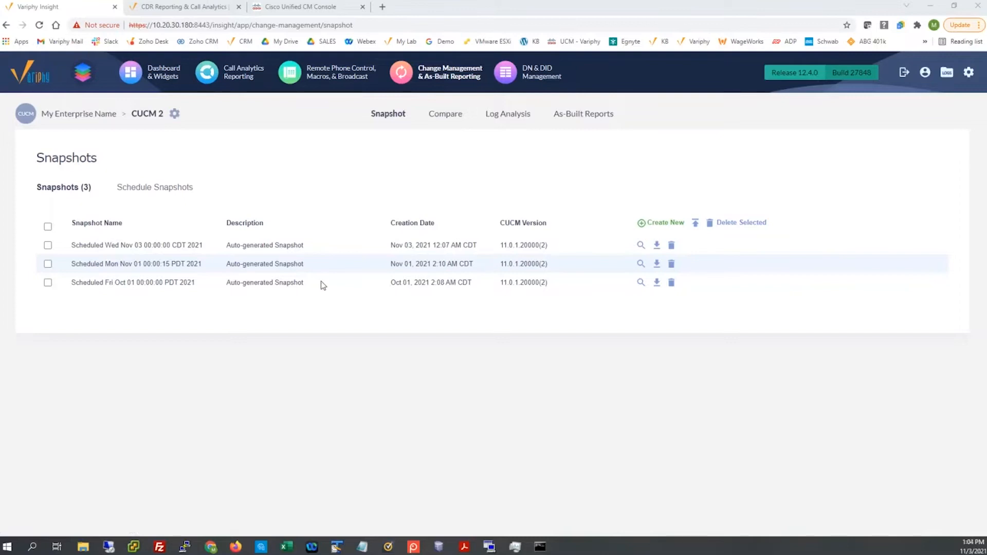
# Step: Look over the change report options on the CUCM 2 Compare page and bring up its audit log analysis list
pyautogui.click(446, 119)
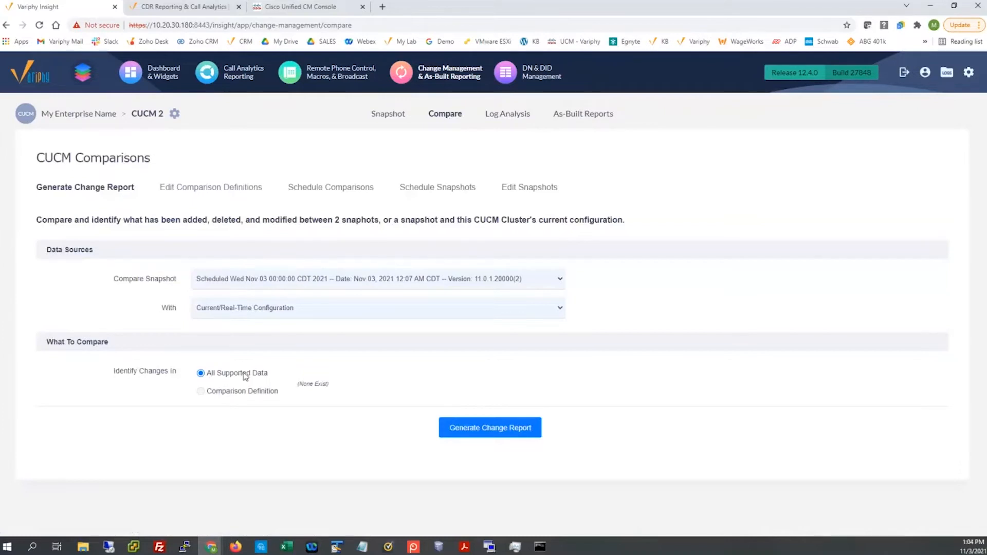
pyautogui.moveTo(212, 393); pyautogui.dragTo(278, 397)
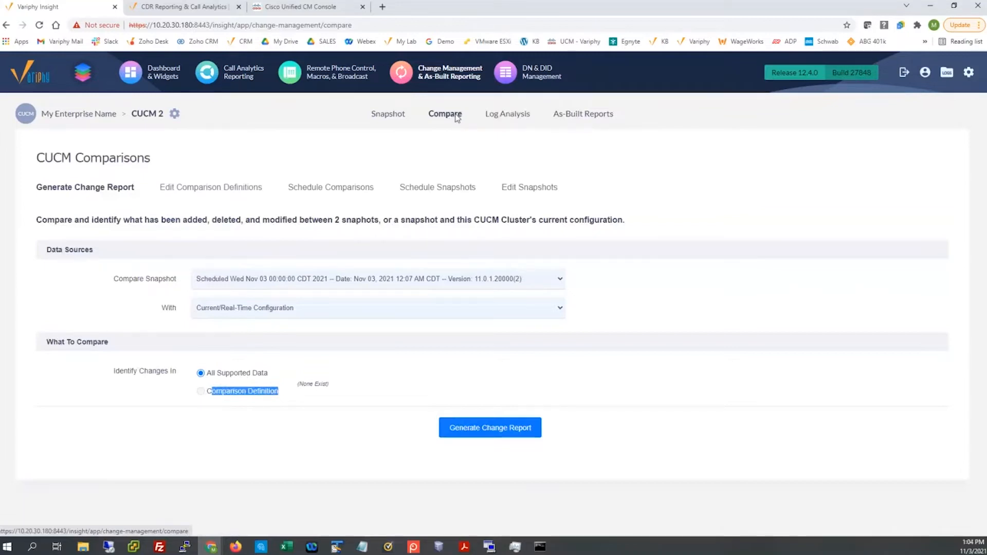
pyautogui.click(492, 117)
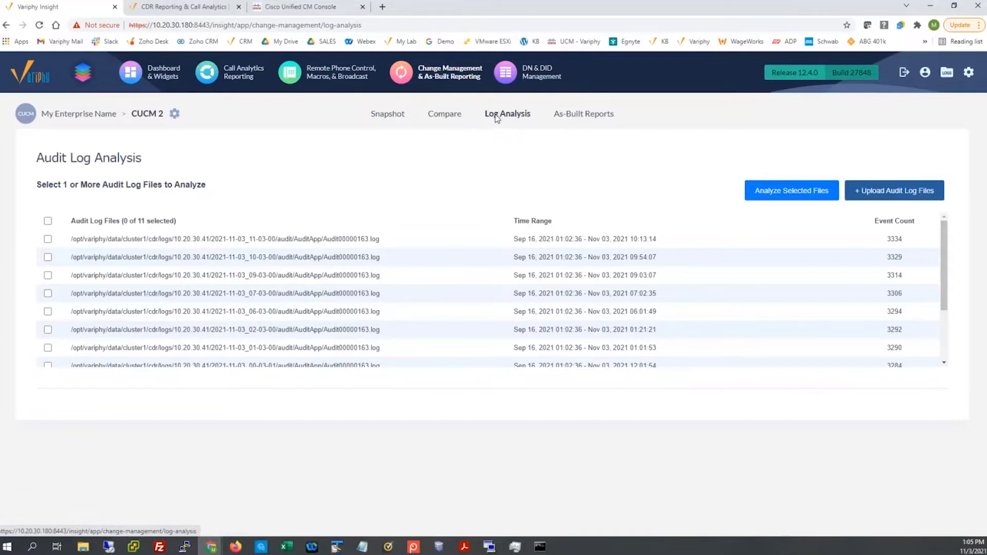
# Step: Switch to the Cisco Unified CM console and log in with the administrator username and password
pyautogui.click(336, 7)
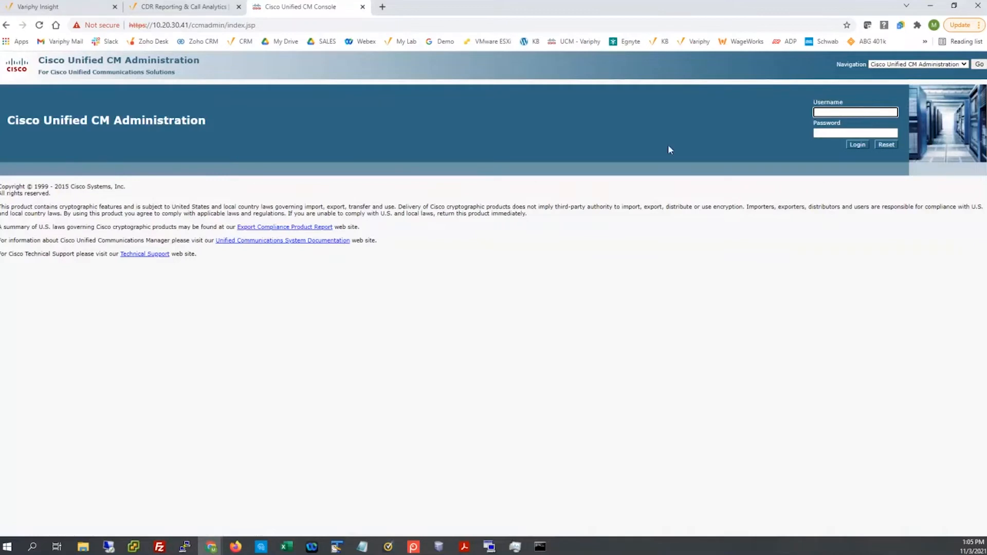
pyautogui.write('ccmadministrator')
pyautogui.press('Tab')
pyautogui.write('••••••••')
pyautogui.press('Return')
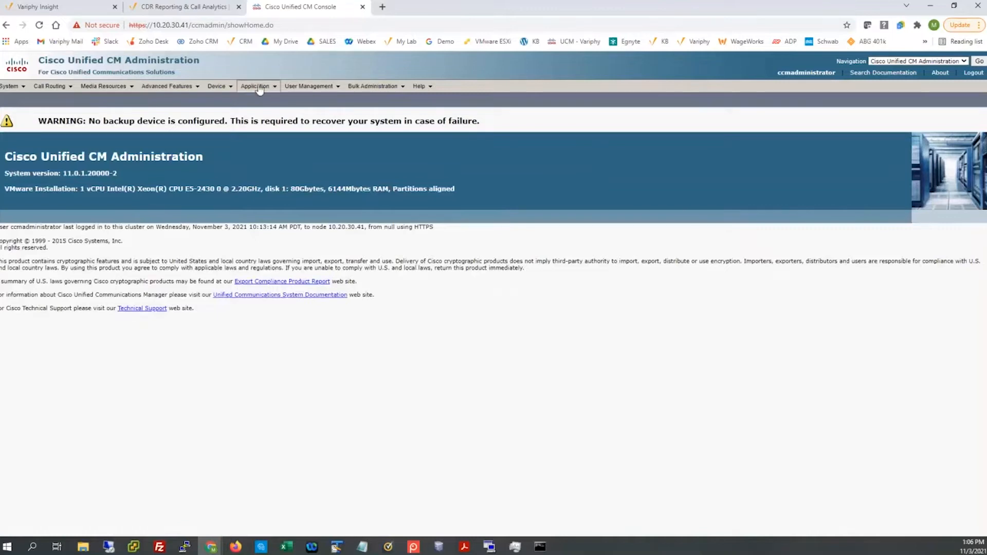
# Step: Search the installation plugins for descriptions containing "rtmt" and download the Windows version of the Cisco Unified Real-Time Monitoring Tool
pyautogui.moveTo(255, 86)
pyautogui.click(261, 118)
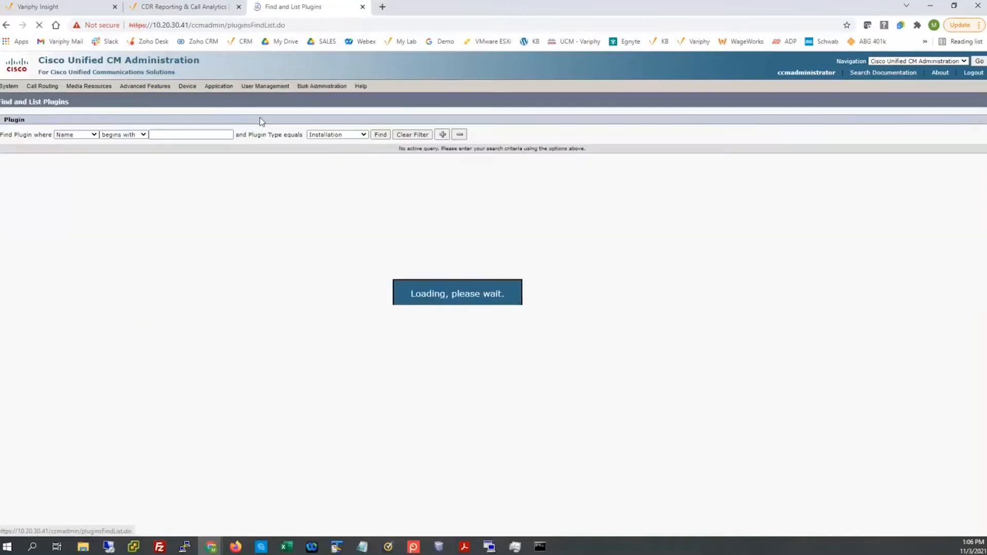
pyautogui.click(94, 134)
pyautogui.click(84, 149)
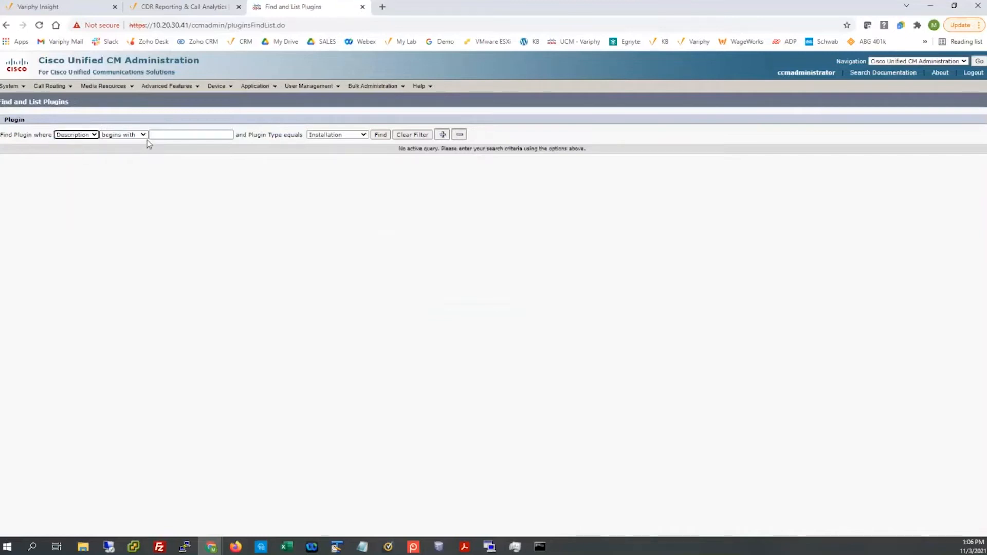
pyautogui.click(143, 135)
pyautogui.click(114, 149)
pyautogui.click(163, 135)
pyautogui.write('rmt')
pyautogui.press('BackSpace')
pyautogui.write('tmt')
pyautogui.press('Return')
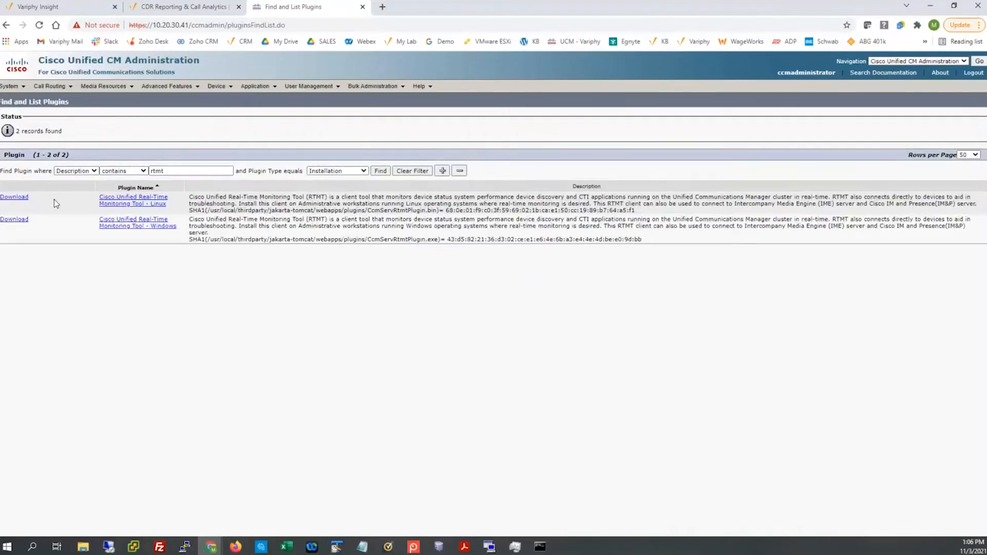
pyautogui.click(23, 221)
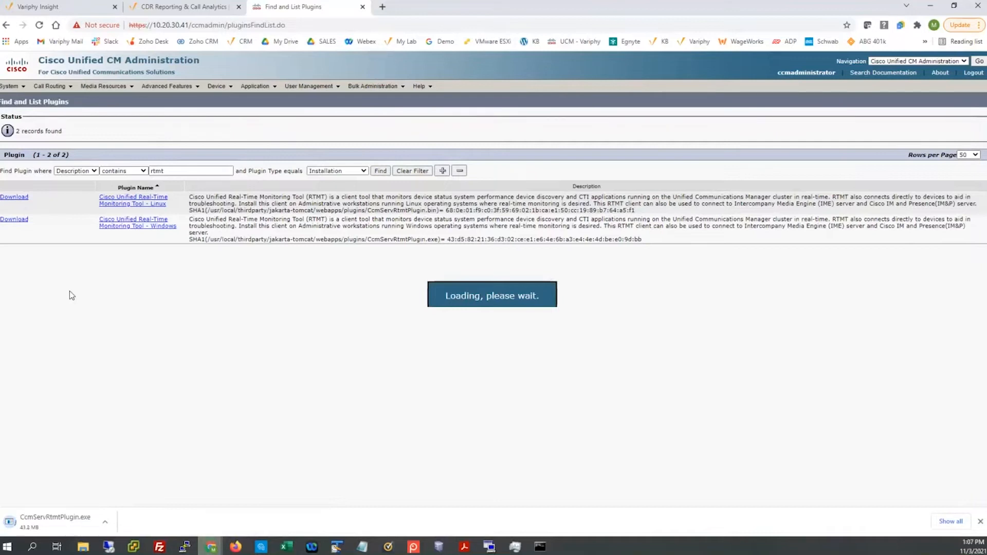
# Step: Launch the Cisco Unified Real-Time Monitoring Tool, connect to host 10.20.30.41, and authenticate with the administrator username and password
pyautogui.rightClick(489, 546)
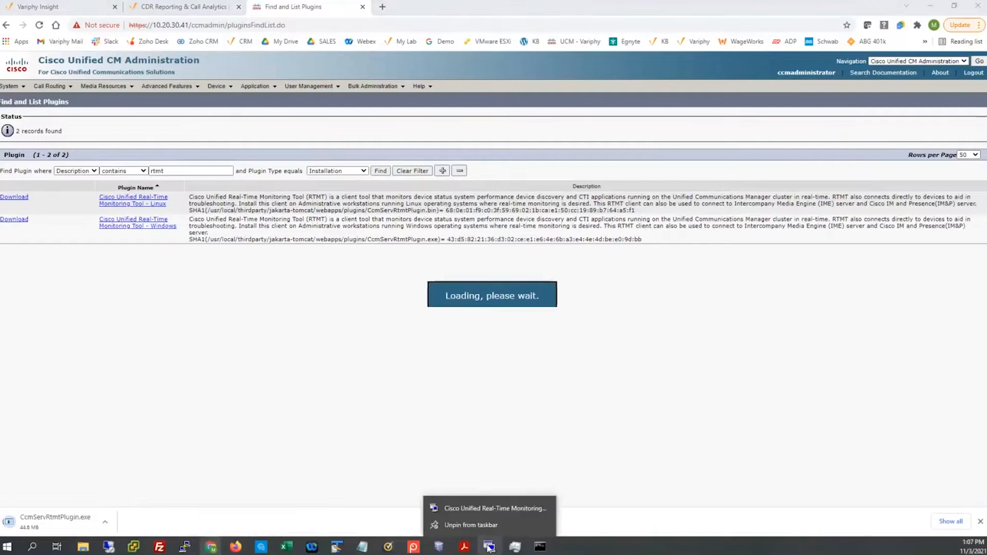
pyautogui.rightClick(488, 511)
pyautogui.click(520, 440)
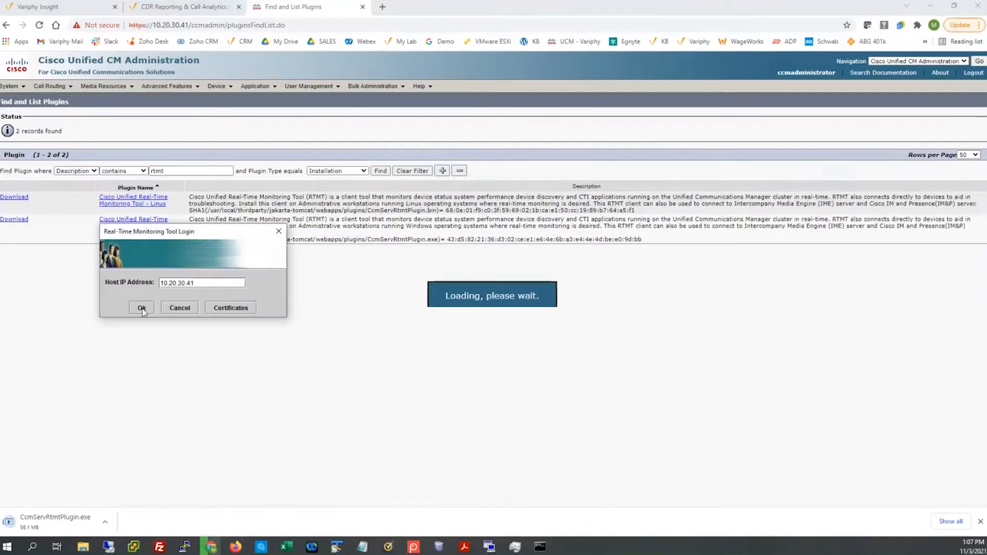
pyautogui.click(142, 308)
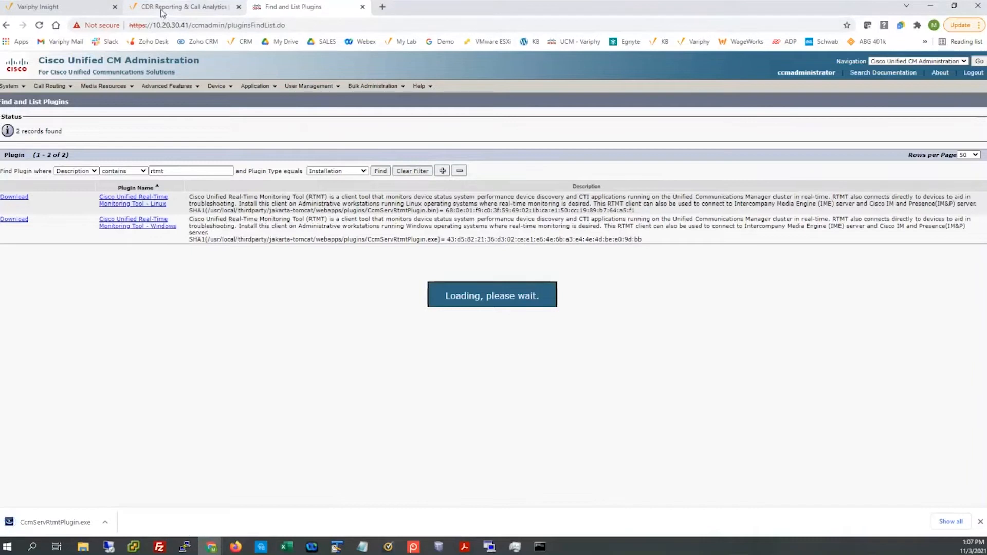
pyautogui.click(47, 511)
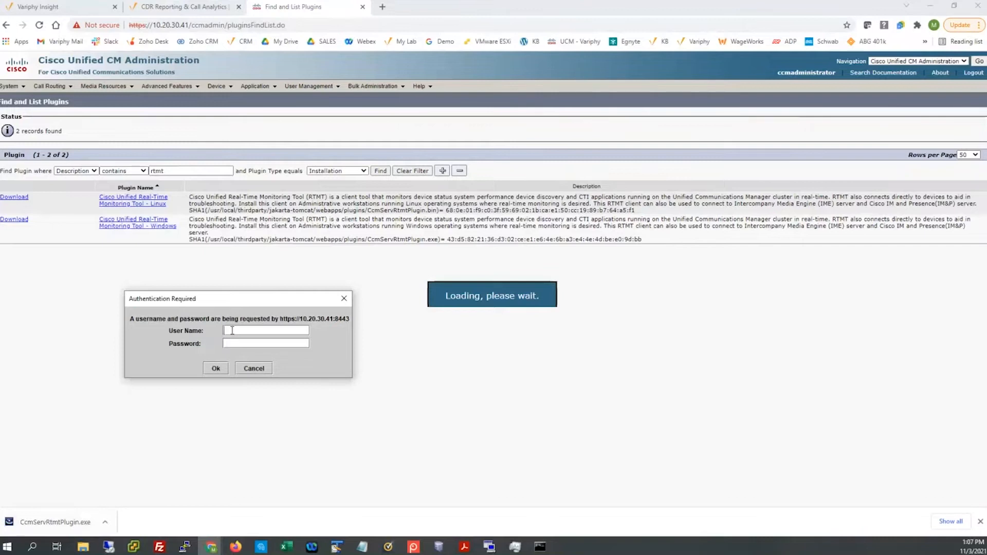
pyautogui.write('ccmadministrator')
pyautogui.press('Tab')
pyautogui.write('*********')
pyautogui.press('Return')
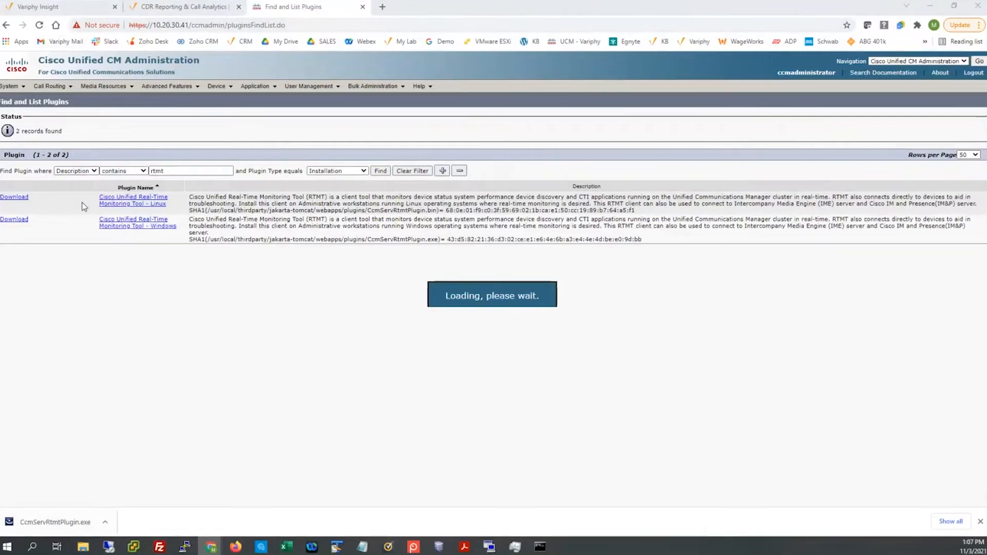
# Step: Switch to Variphy Insight, open the CUCM cluster setup, and examine the Log Analysis path of the CUCM 2 cluster
pyautogui.click(72, 12)
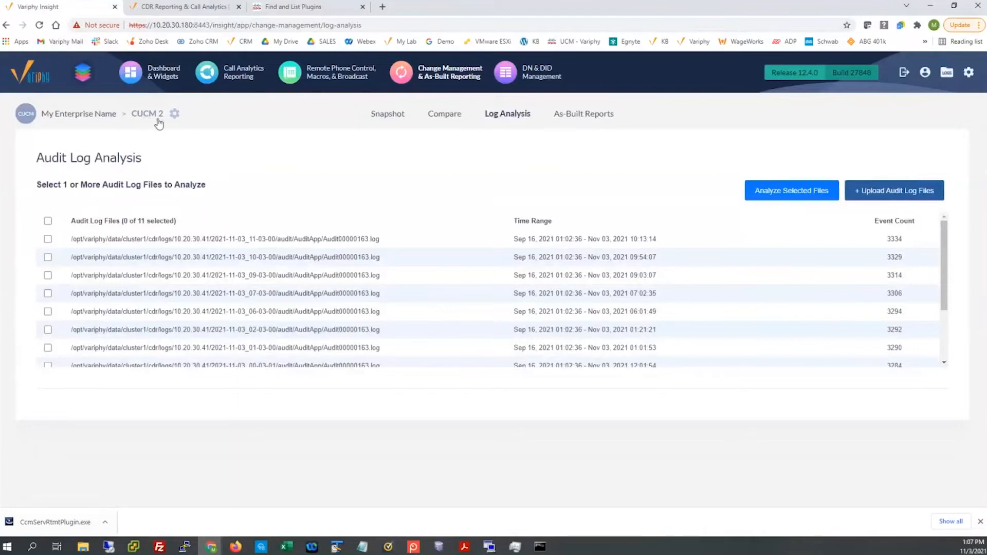
pyautogui.click(968, 75)
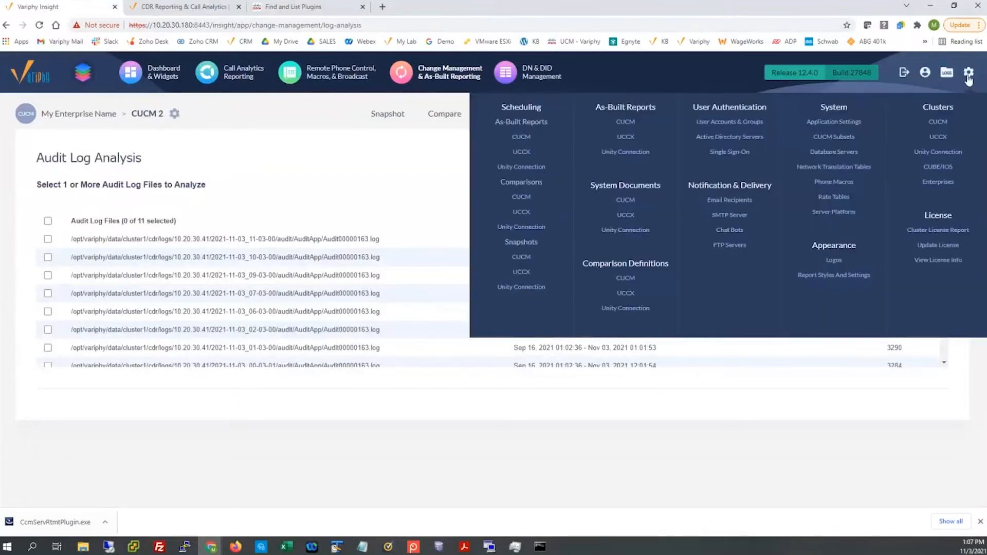
pyautogui.click(943, 125)
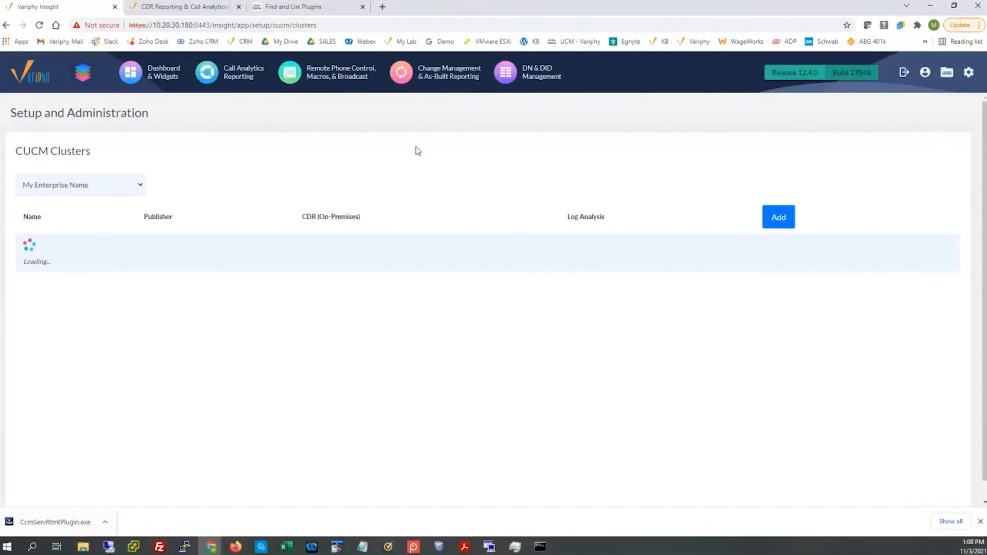
pyautogui.moveTo(21, 274); pyautogui.dragTo(51, 275)
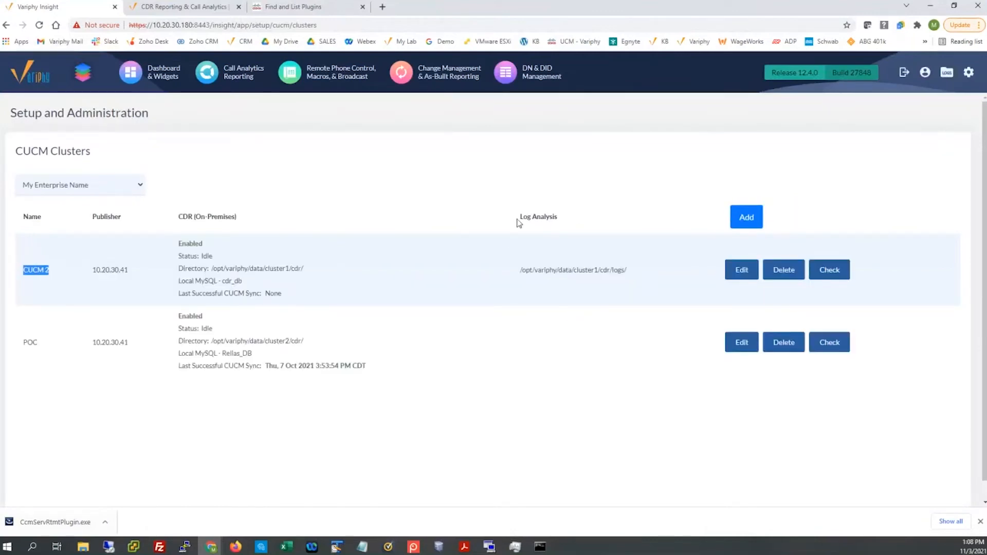
pyautogui.moveTo(518, 222); pyautogui.dragTo(555, 217)
pyautogui.moveTo(520, 271); pyautogui.dragTo(635, 274)
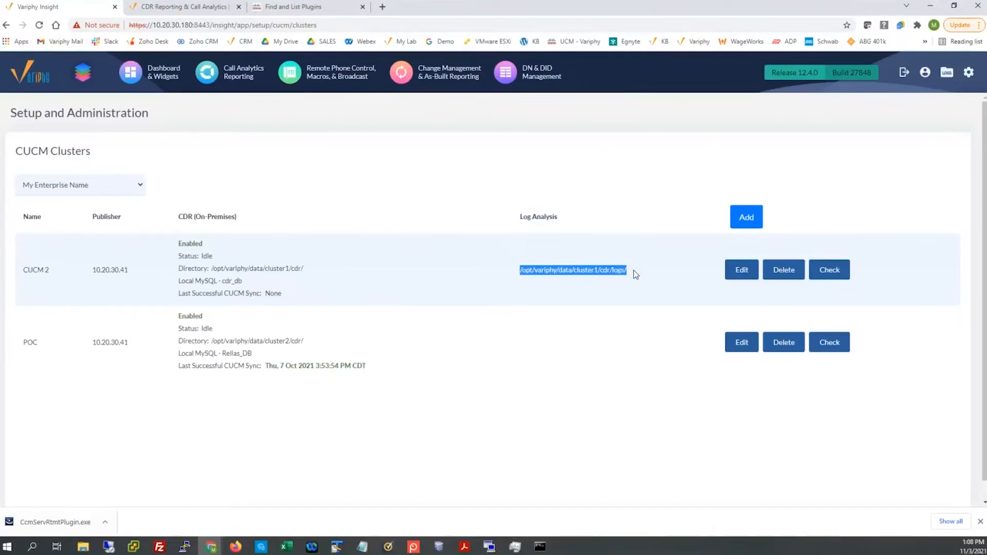
# Step: Examine the Audit Log Directory in the CUCM 2 cluster's Log Analysis settings and leave the settings without saving
pyautogui.click(732, 271)
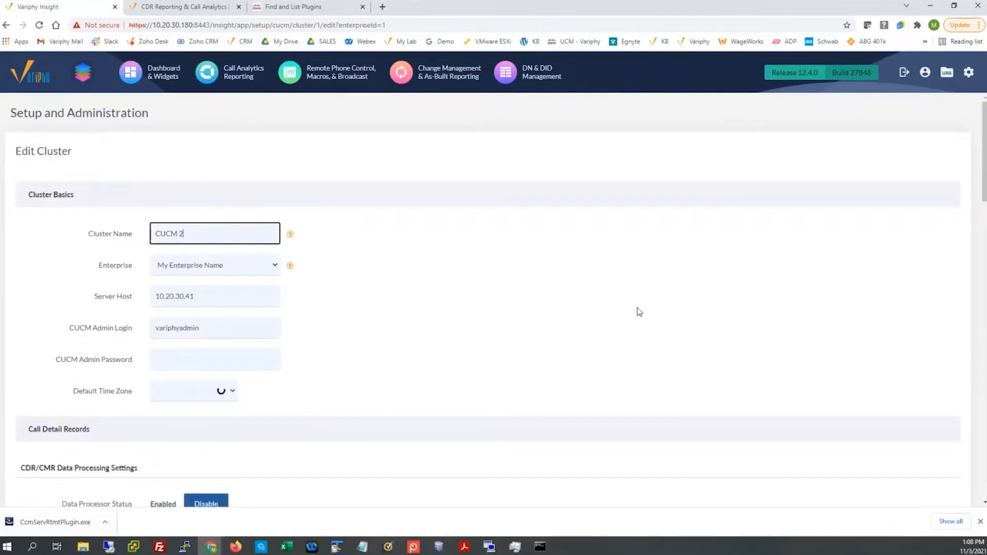
pyautogui.scroll(-2, 637, 311)
pyautogui.scroll(-5, 638, 310)
pyautogui.scroll(-10, 437, 276)
pyautogui.scroll(-9, 438, 276)
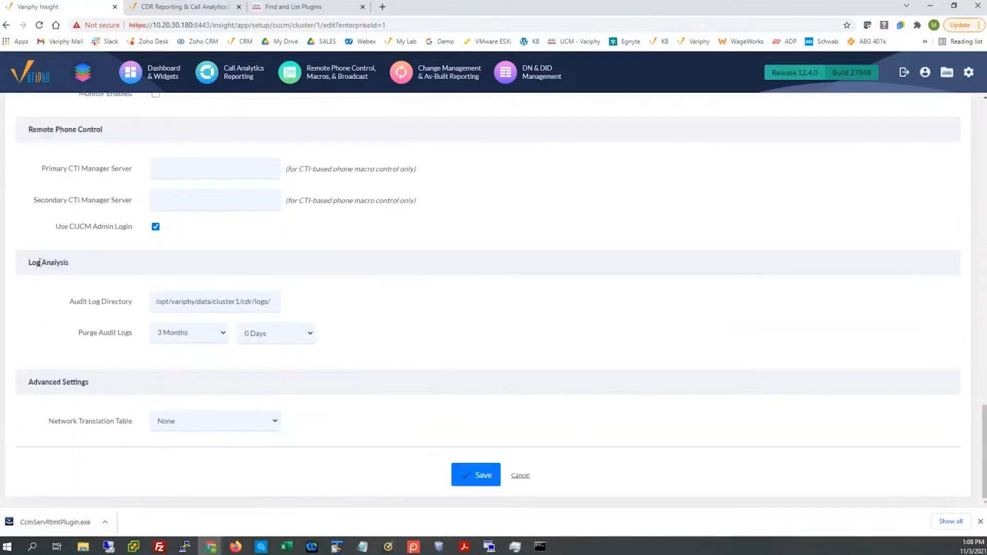
pyautogui.tripleClick(39, 263)
pyautogui.moveTo(69, 301); pyautogui.dragTo(131, 306)
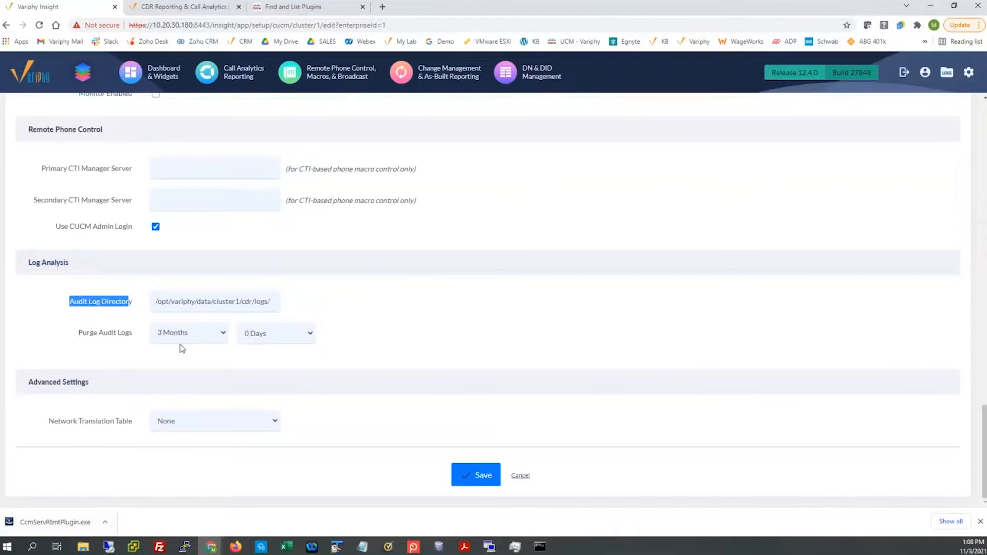
pyautogui.click(183, 26)
pyautogui.moveTo(182, 25); pyautogui.dragTo(192, 26)
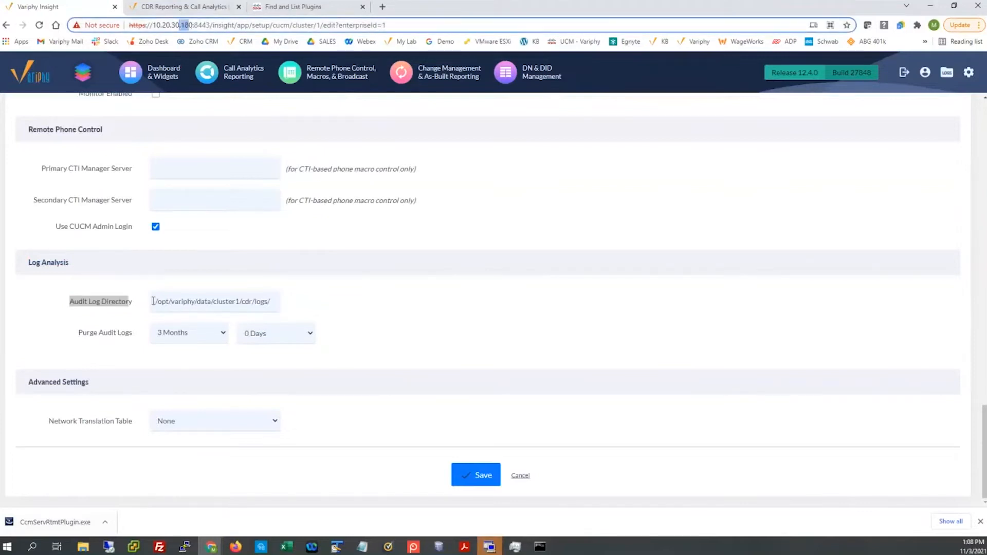
pyautogui.click(239, 300)
pyautogui.tripleClick(240, 300)
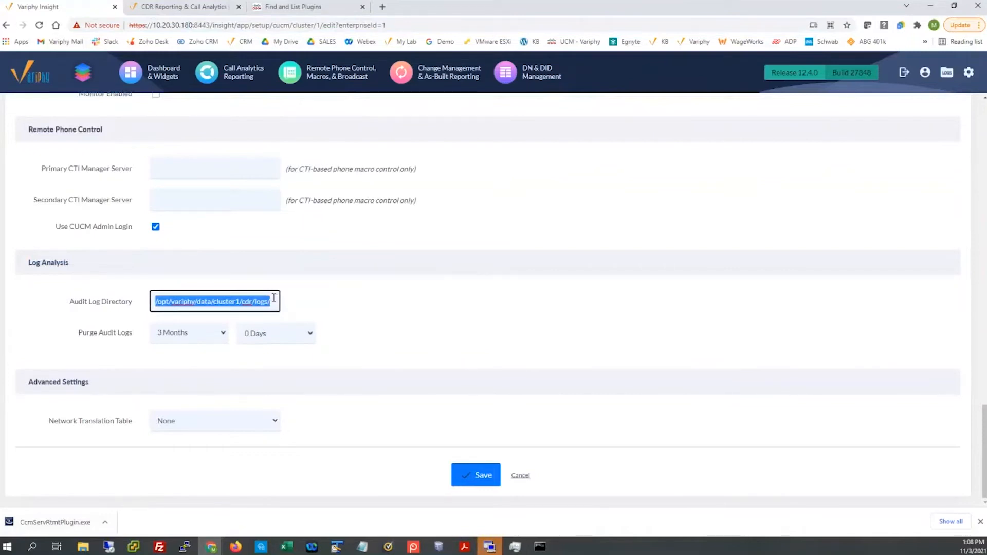
pyautogui.click(520, 476)
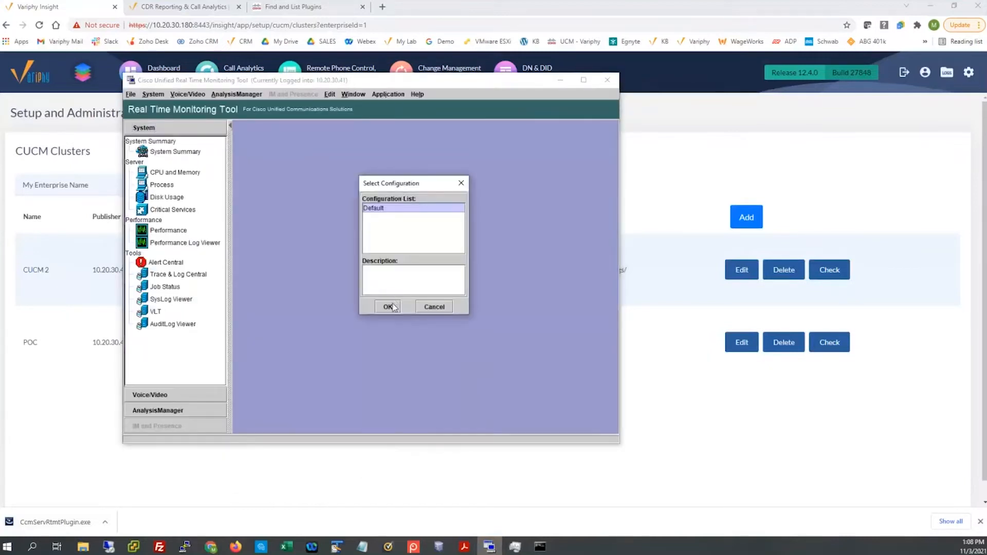
# Step: Load the Default configuration in the Real-Time Monitoring Tool and begin a Download Audit Logs task from Trace & Log Central
pyautogui.click(389, 307)
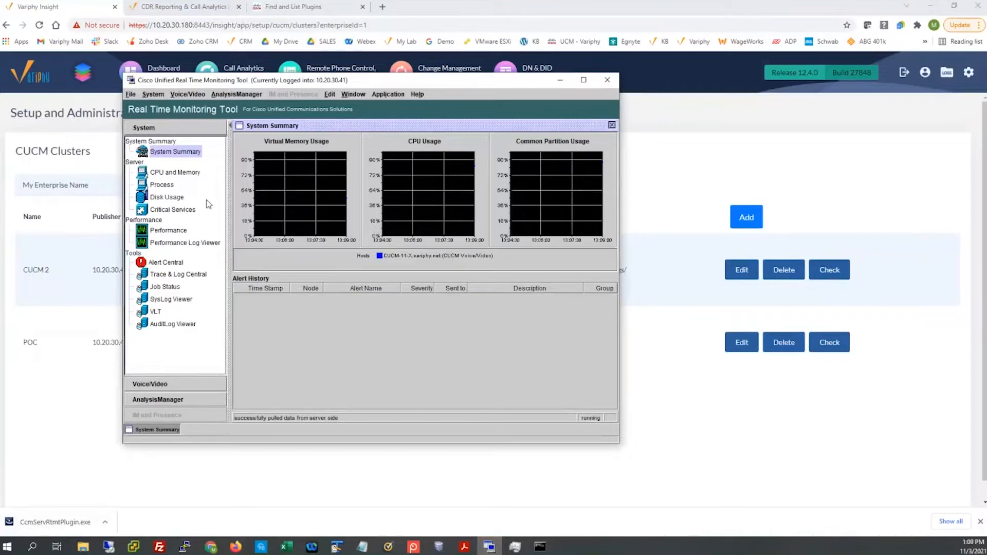
pyautogui.click(158, 275)
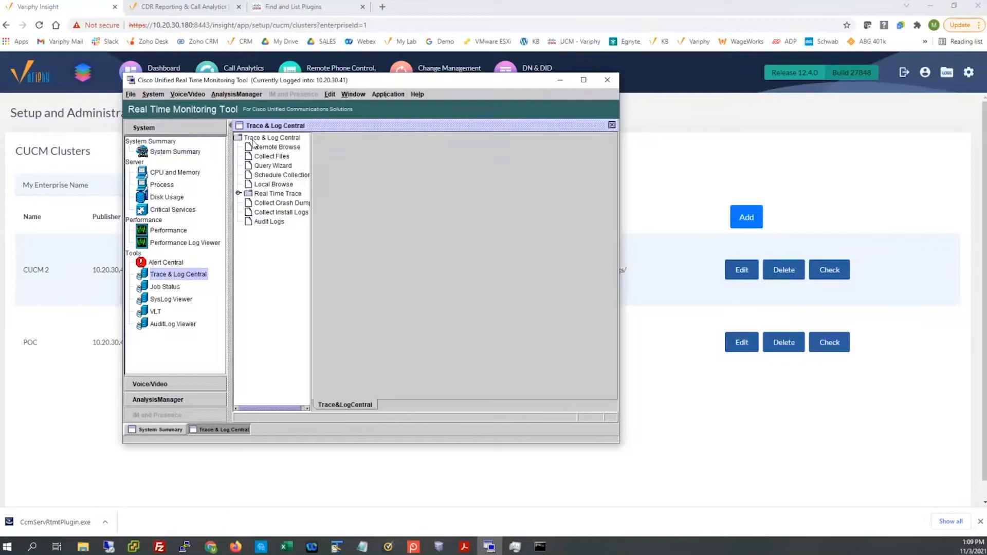
pyautogui.click(260, 222)
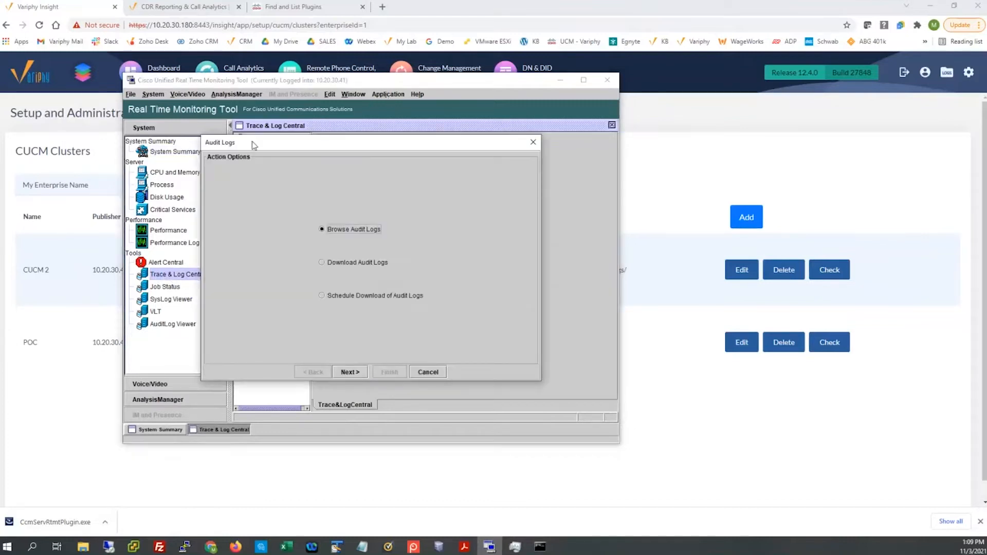
pyautogui.click(322, 263)
pyautogui.click(320, 262)
pyautogui.click(322, 262)
pyautogui.click(349, 372)
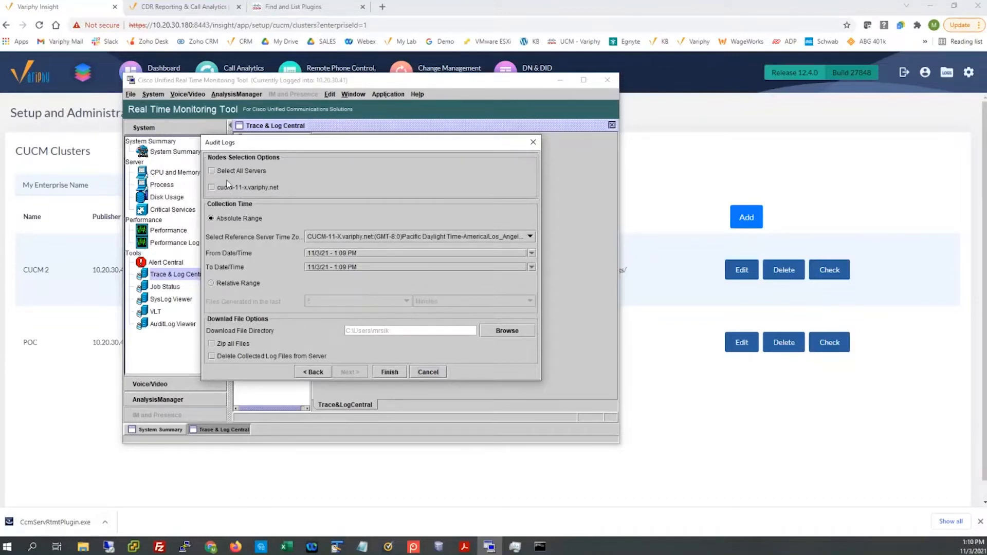
# Step: Include the cucm-11-x.variphy.net node in the audit log download and set the absolute range's start date to 11/1/21
pyautogui.click(261, 188)
pyautogui.click(325, 253)
pyautogui.click(331, 319)
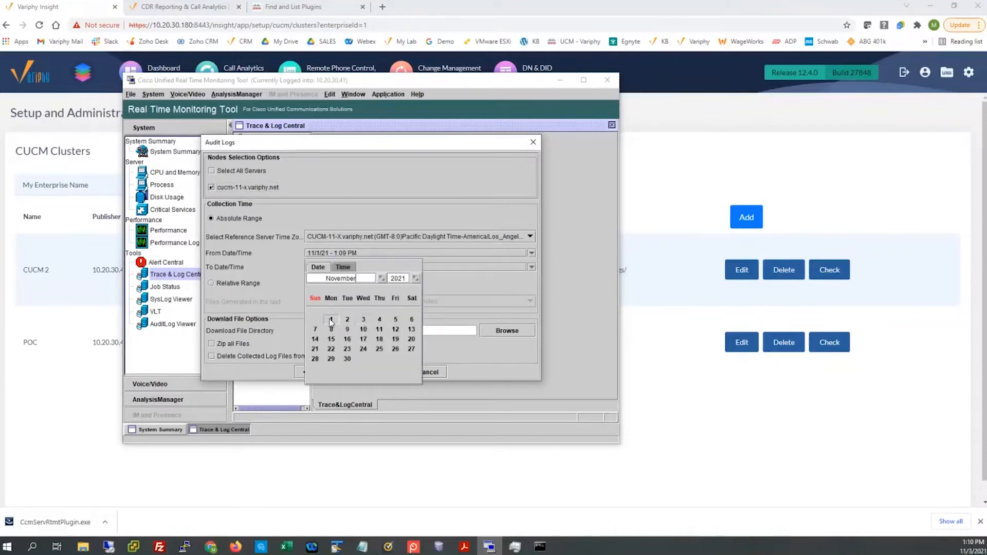
pyautogui.click(298, 275)
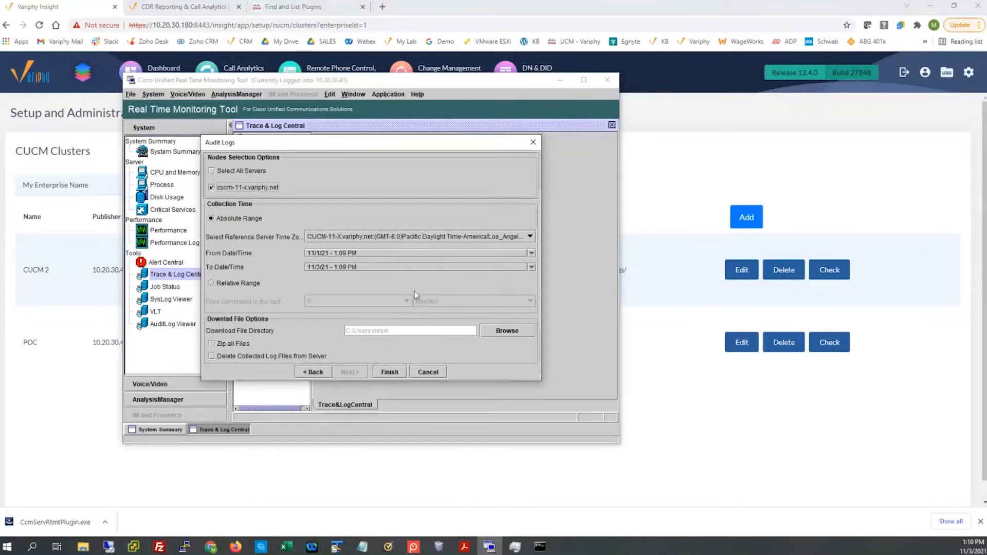
# Step: Set the download file directory to the Audit Logs folder inside the personal stuff folder on the Desktop
pyautogui.click(494, 334)
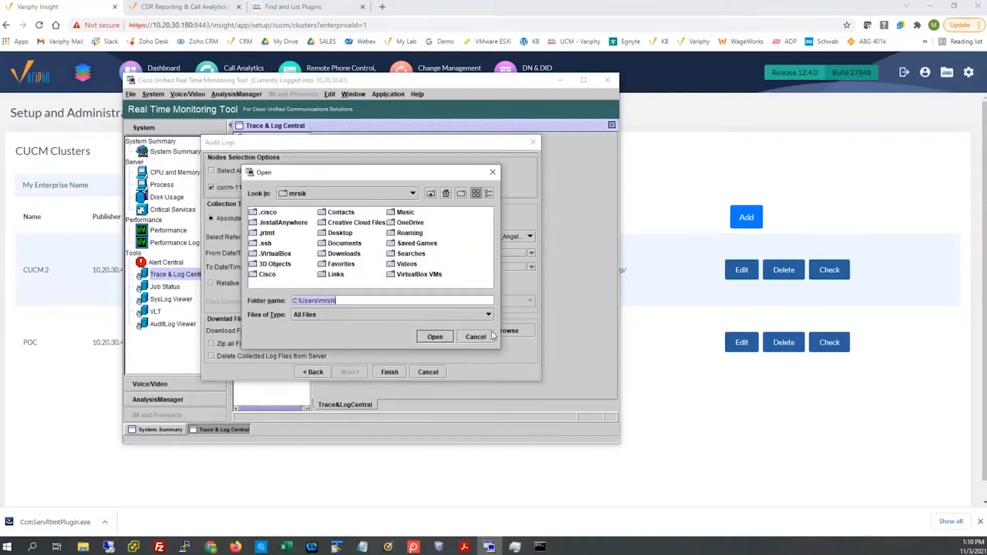
pyautogui.click(430, 193)
pyautogui.click(431, 194)
pyautogui.click(431, 193)
pyautogui.doubleClick(271, 221)
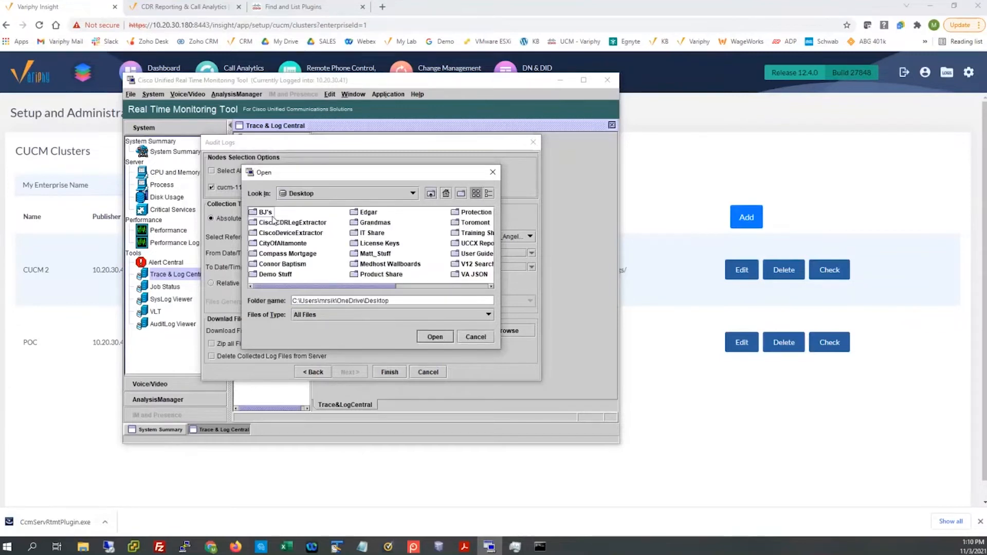
pyautogui.click(372, 254)
pyautogui.doubleClick(373, 254)
pyautogui.click(268, 233)
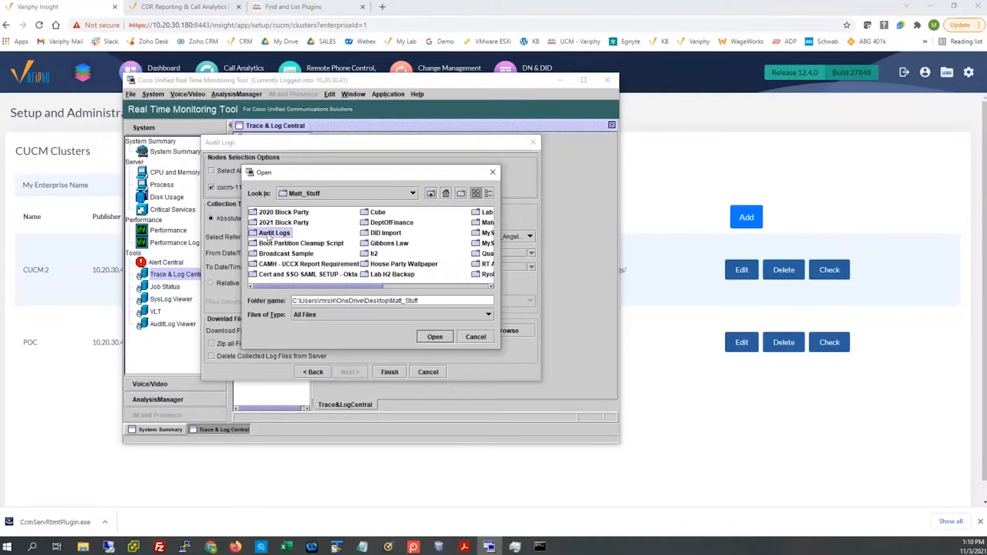
pyautogui.doubleClick(268, 232)
pyautogui.click(435, 338)
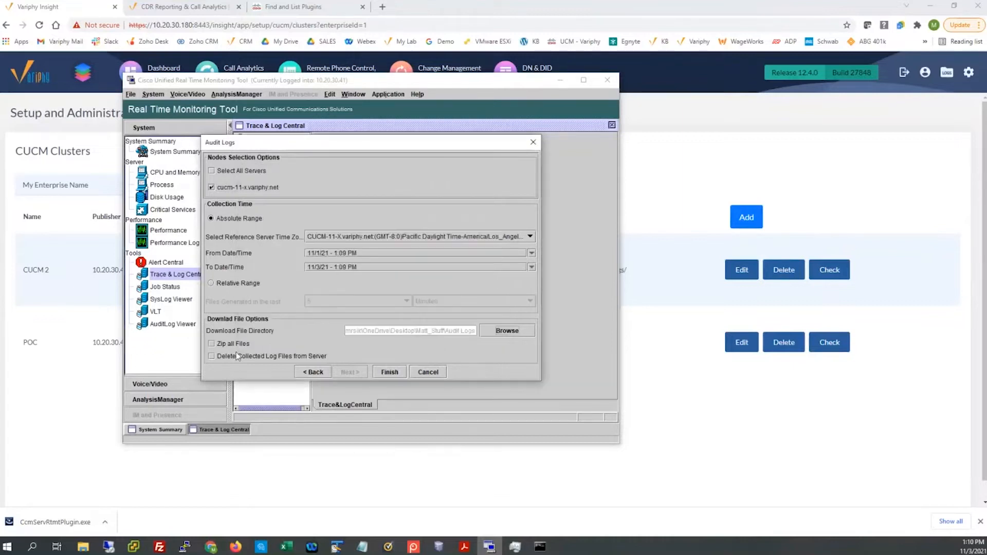
# Step: Run the audit log download with all files zipped and refresh the Audit Logs folder listing
pyautogui.click(211, 344)
pyautogui.click(390, 372)
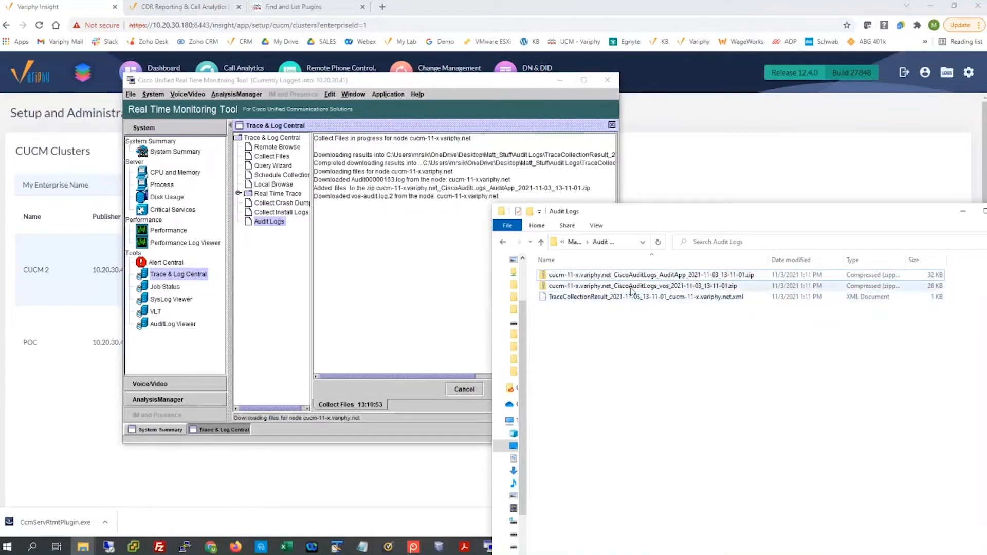
pyautogui.click(620, 276)
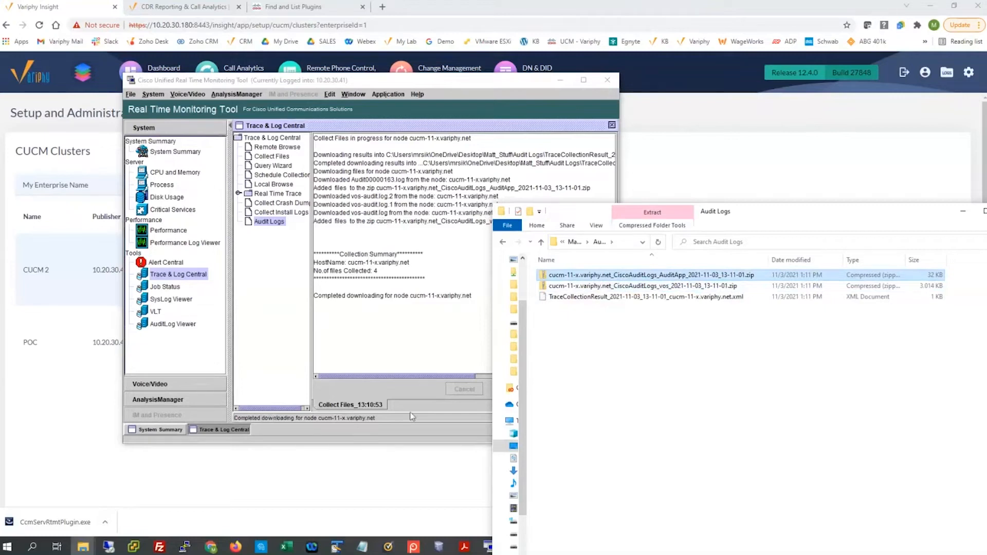
pyautogui.click(658, 241)
# Step: Extract the downloaded archive cucm-11-x.variphy.net_CiscoAuditLogs_AuditApp_2021-11-03_13-11-01.zip inside the Audit Logs folder
pyautogui.rightClick(593, 278)
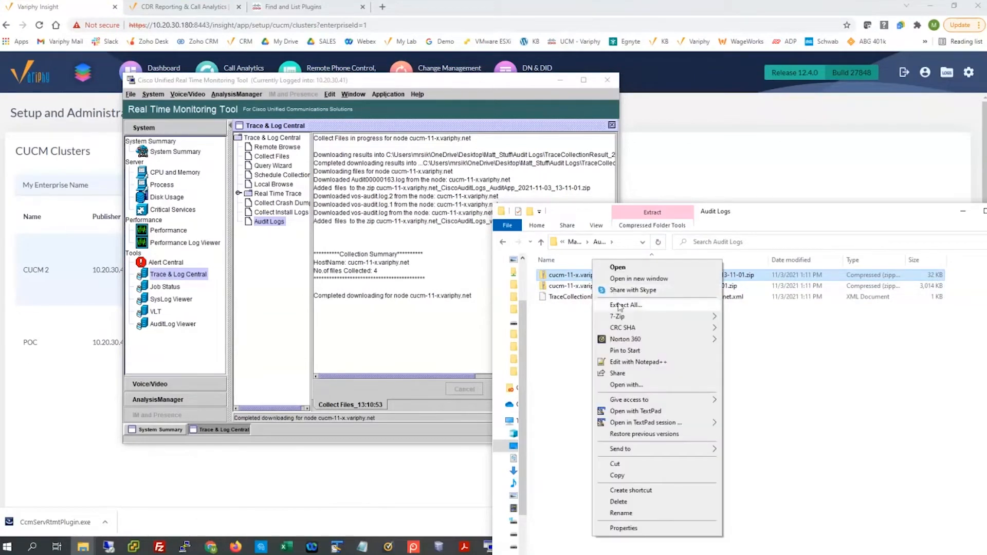
pyautogui.click(618, 303)
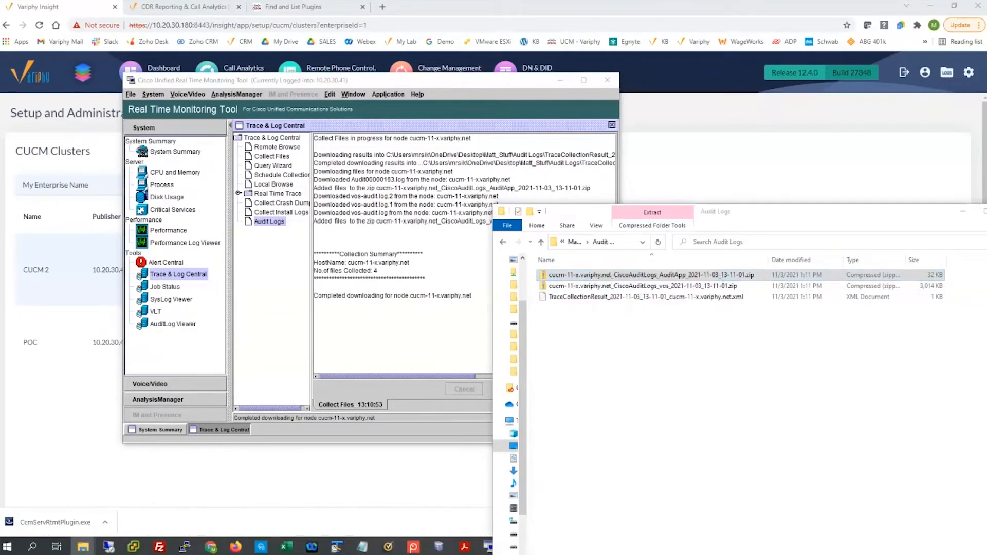
pyautogui.click(439, 394)
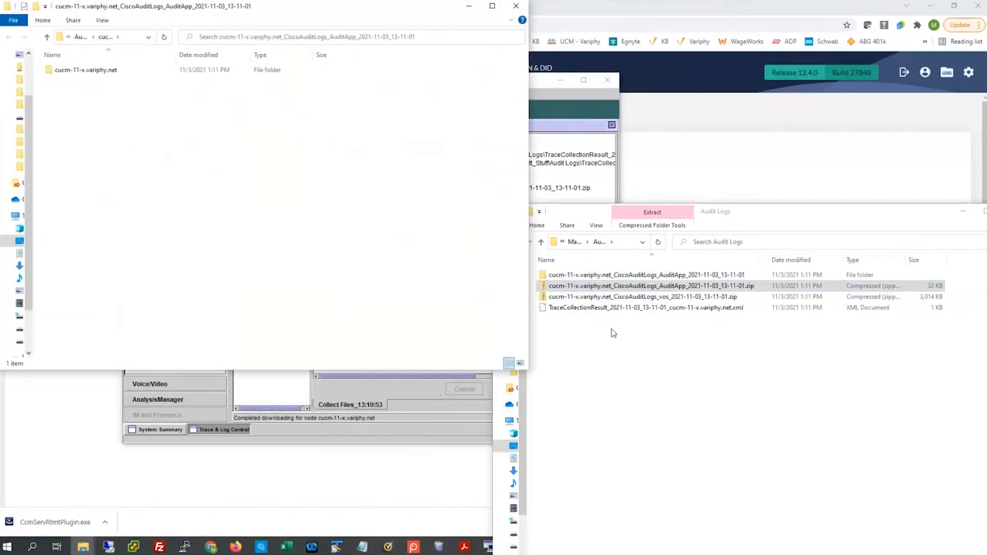
# Step: Examine the raw entries of Audit00000163.log from the extracted cucm-11-x.variphy.net folder in TextPad, and put the log and folder windows away
pyautogui.doubleClick(88, 71)
pyautogui.rightClick(90, 69)
pyautogui.doubleClick(79, 70)
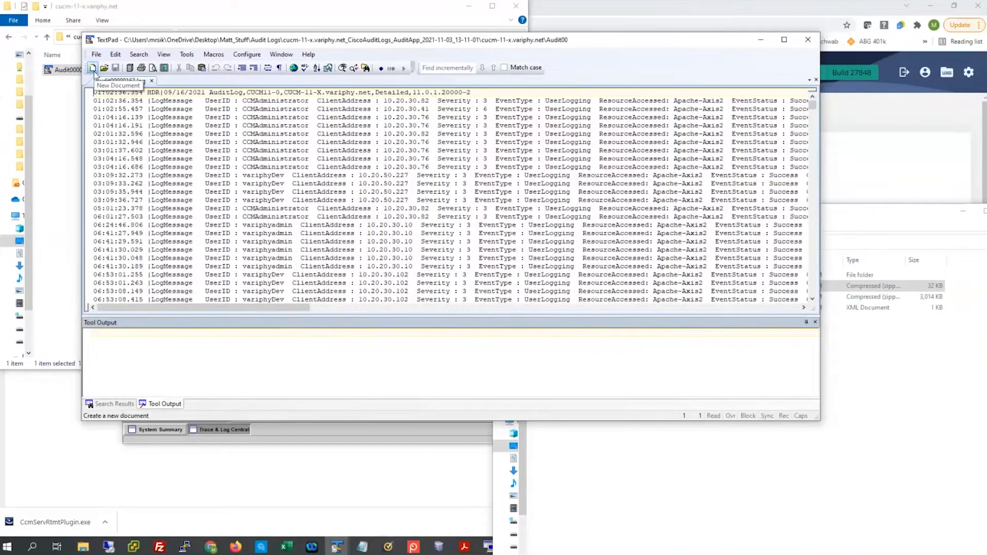
pyautogui.click(784, 40)
pyautogui.moveTo(983, 65); pyautogui.dragTo(983, 95)
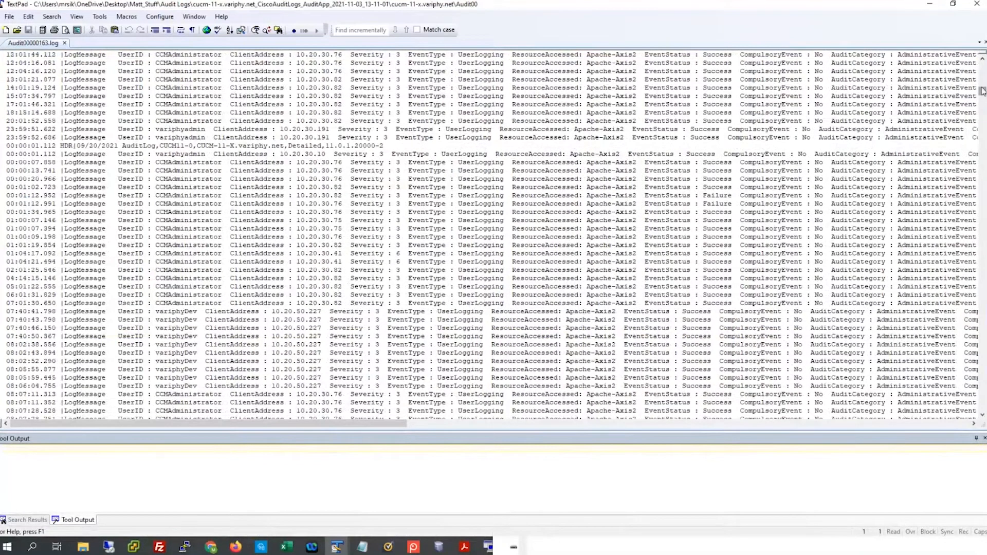
pyautogui.click(953, 5)
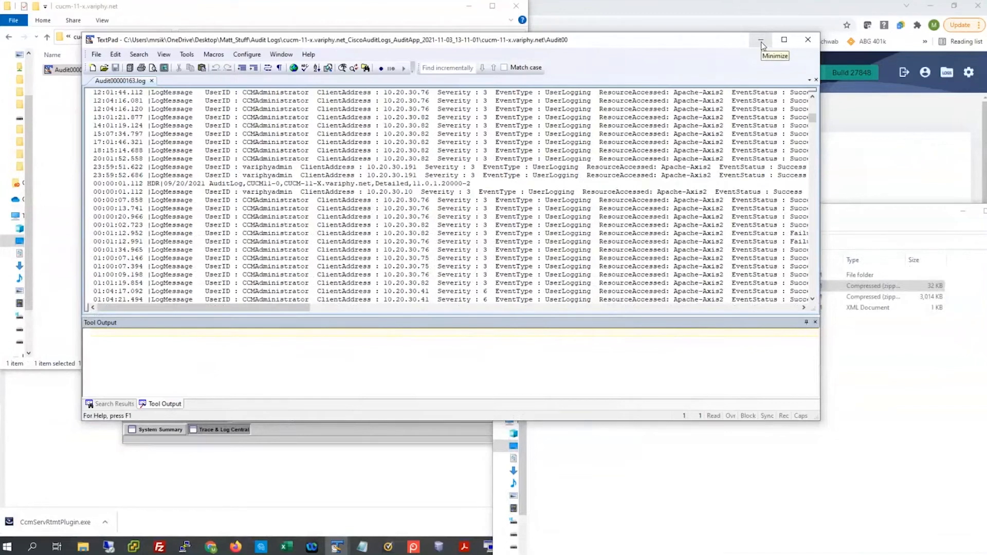
pyautogui.click(761, 41)
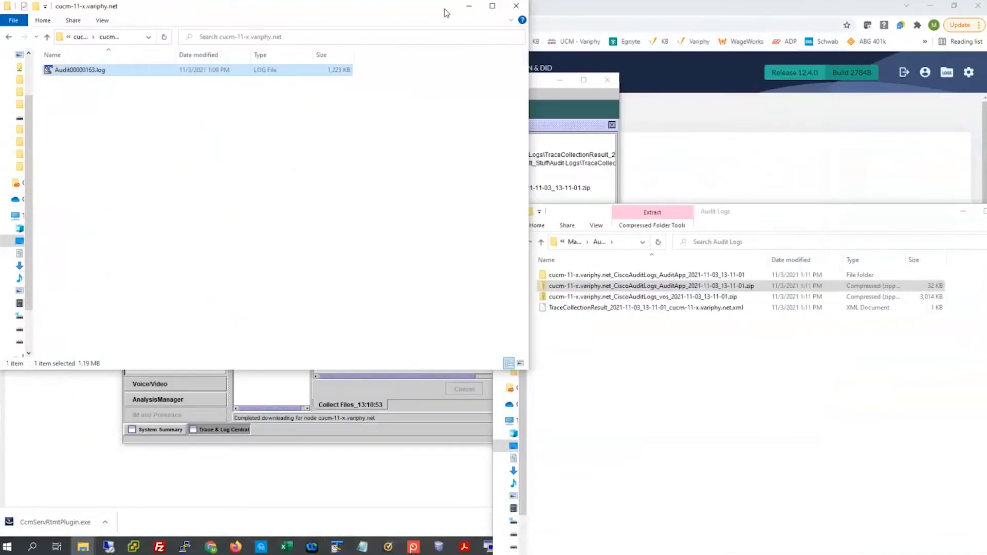
pyautogui.click(468, 6)
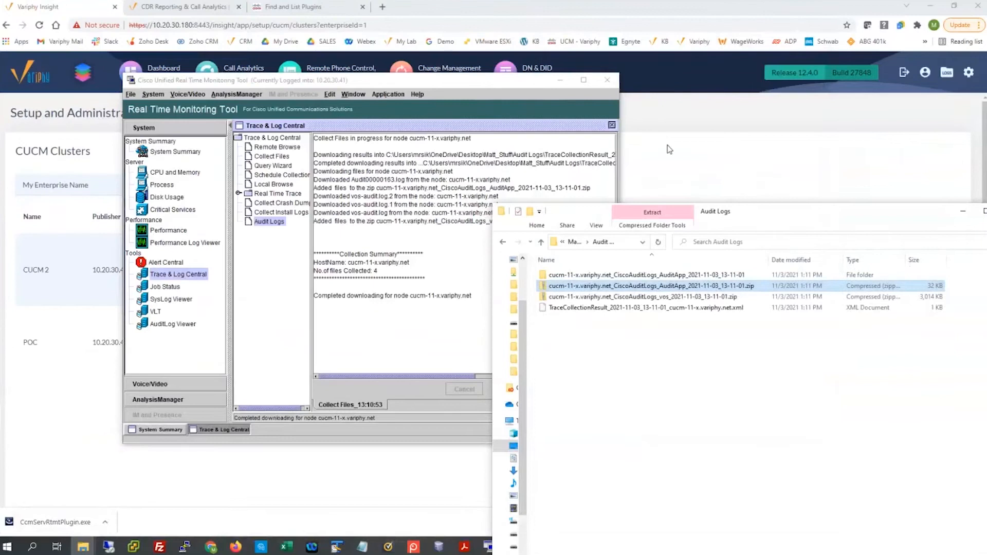
# Step: Switch to Variphy Insight and open the Log Analysis page under Change Management & As-Built Reporting for CUCM 2
pyautogui.click(667, 145)
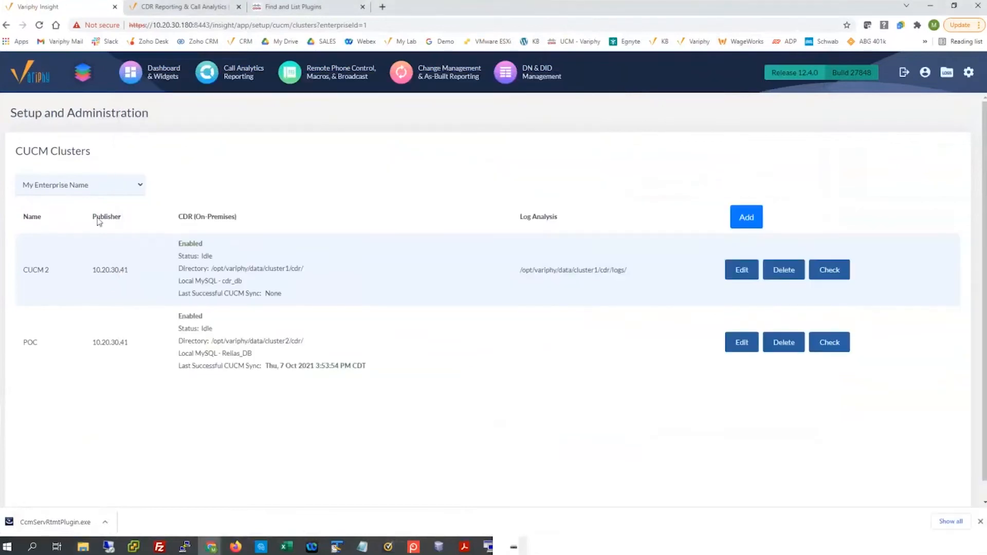
pyautogui.click(404, 74)
pyautogui.click(510, 119)
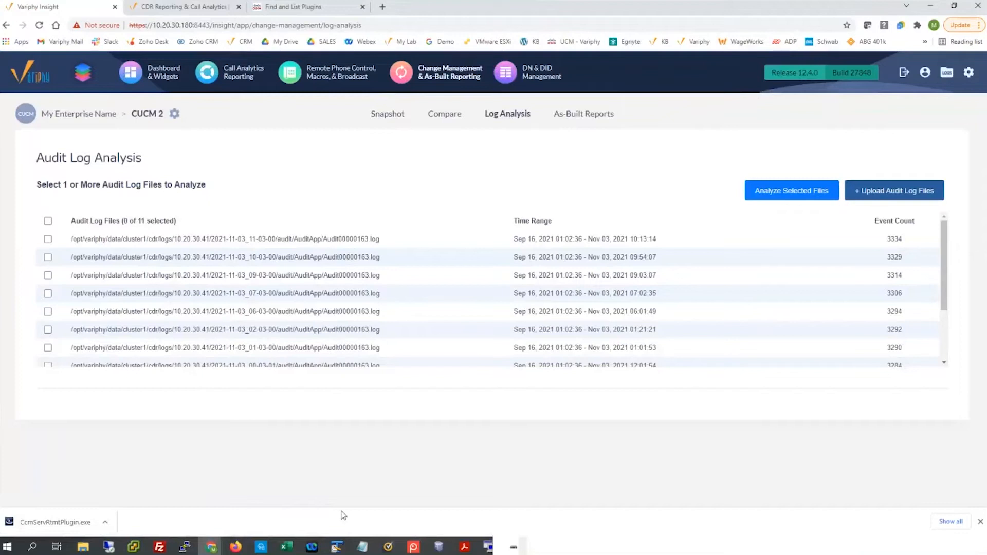
pyautogui.click(487, 547)
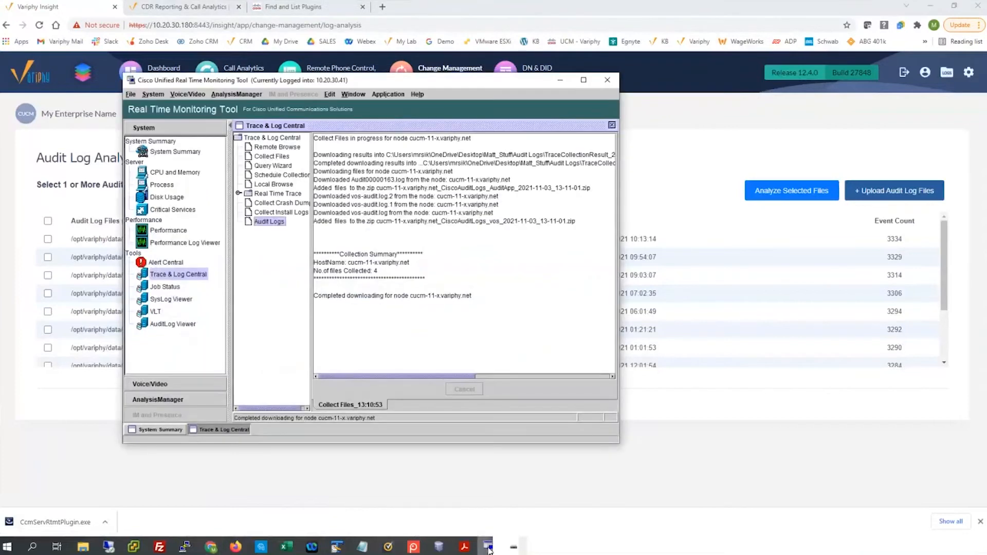
pyautogui.click(487, 548)
# Step: Upload the zip archive cucm-11-x.variphy.net_CiscoAuditLogs_AuditApp_2021-11-03_13-11-01.zip as an archive containing multiple log files
pyautogui.click(878, 190)
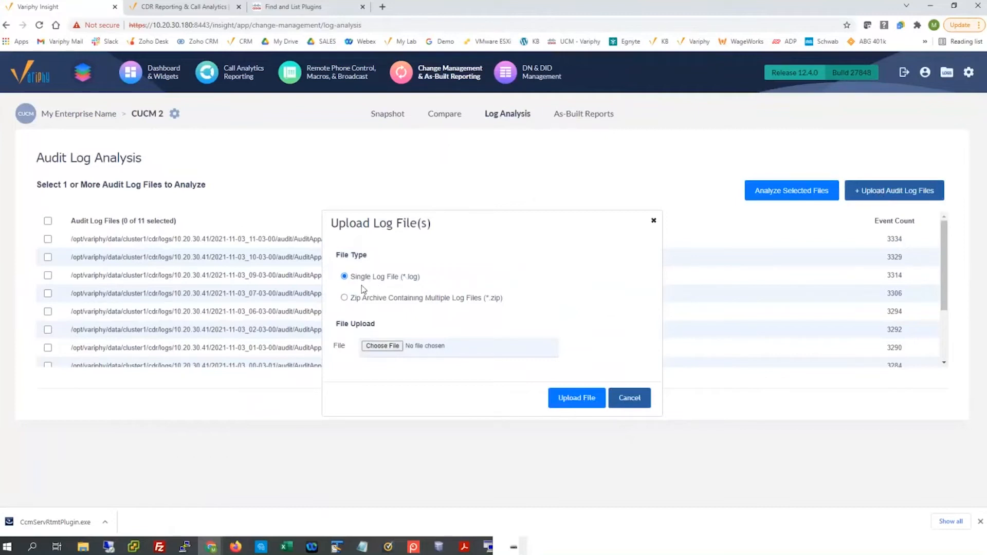
pyautogui.click(344, 298)
pyautogui.click(381, 346)
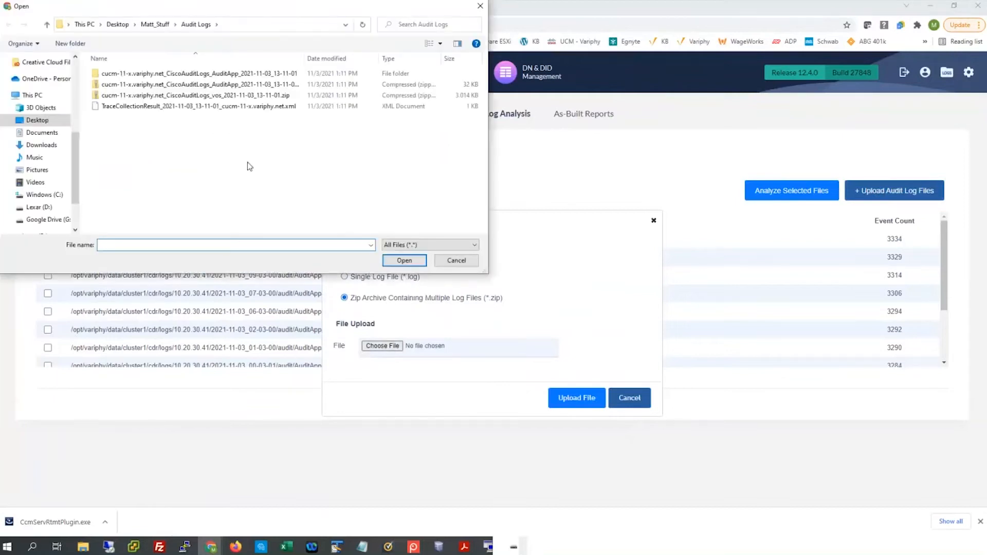
pyautogui.click(136, 87)
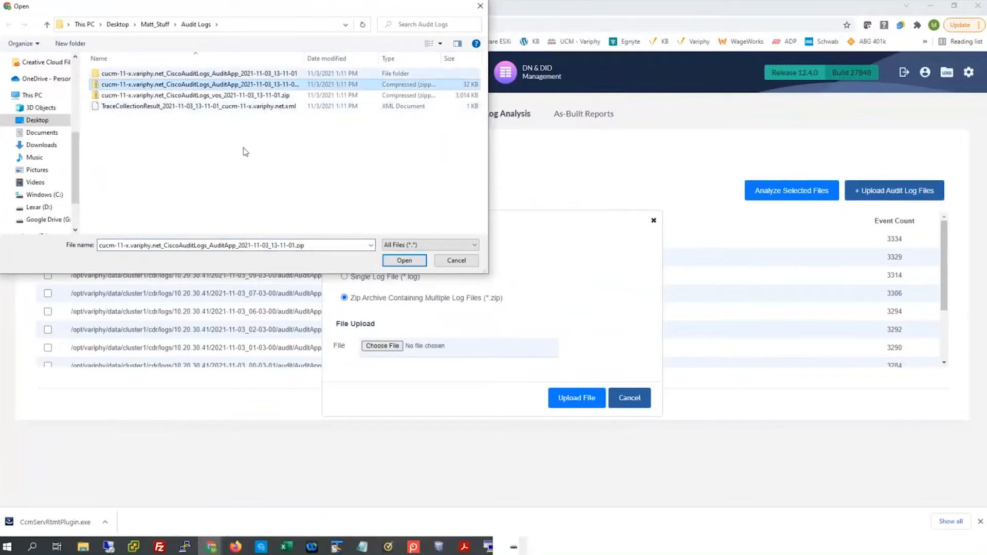
pyautogui.click(404, 261)
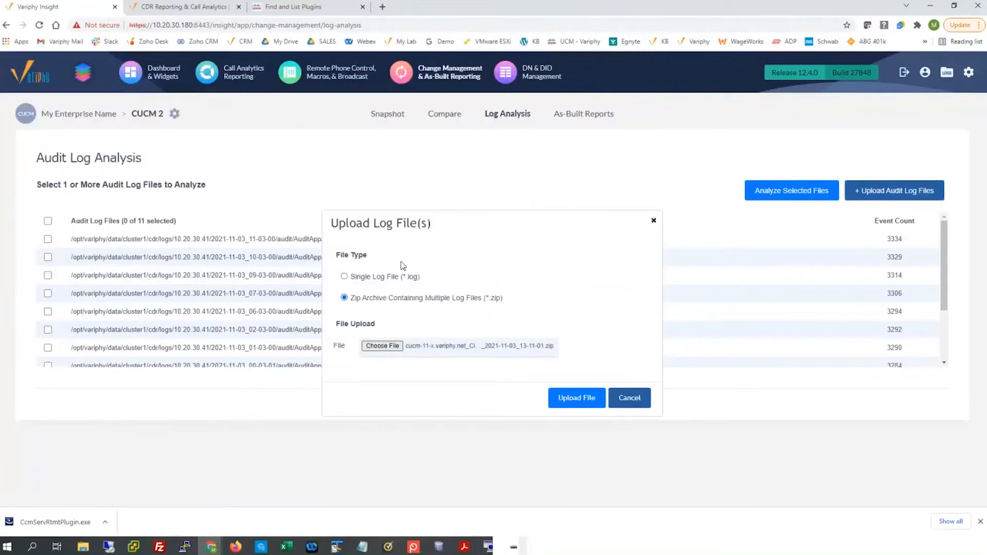
pyautogui.click(570, 398)
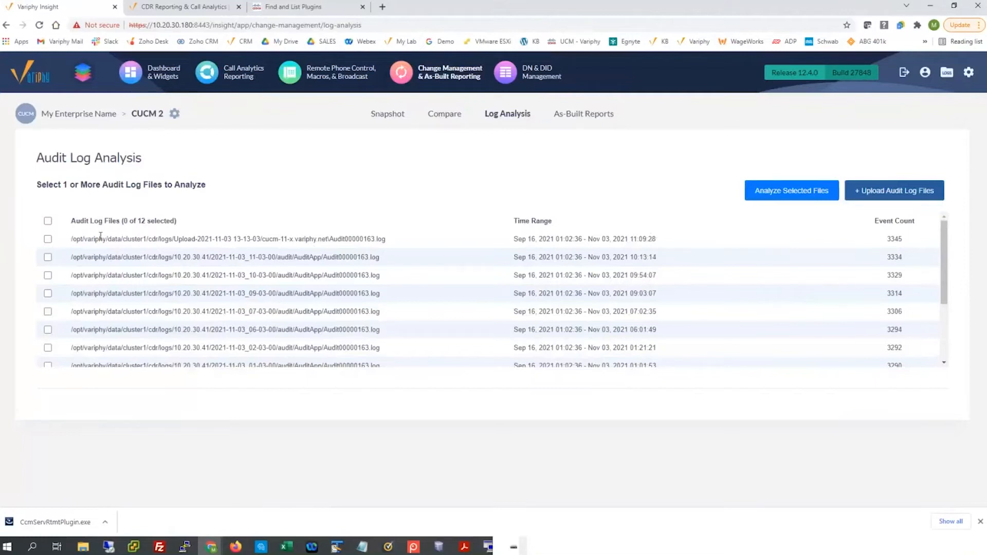
# Step: Analyze the newly uploaded Audit00000163.log and include UserLogging in its event type filter
pyautogui.click(48, 239)
pyautogui.click(759, 192)
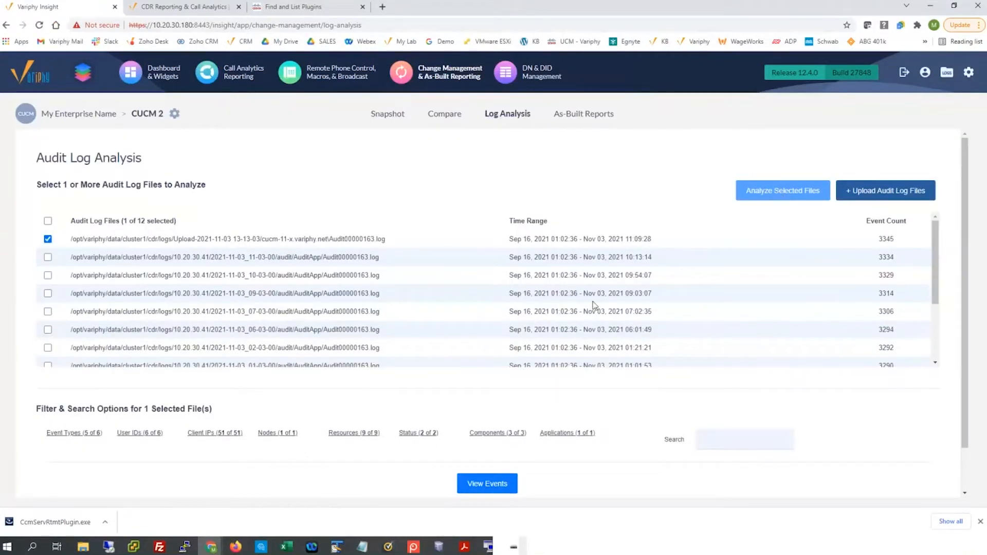
pyautogui.click(81, 434)
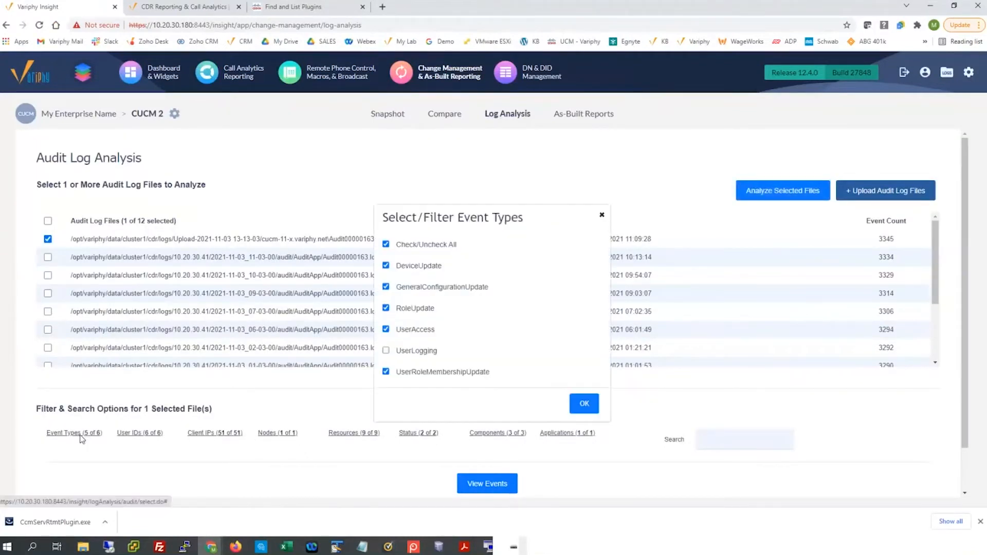
pyautogui.click(386, 351)
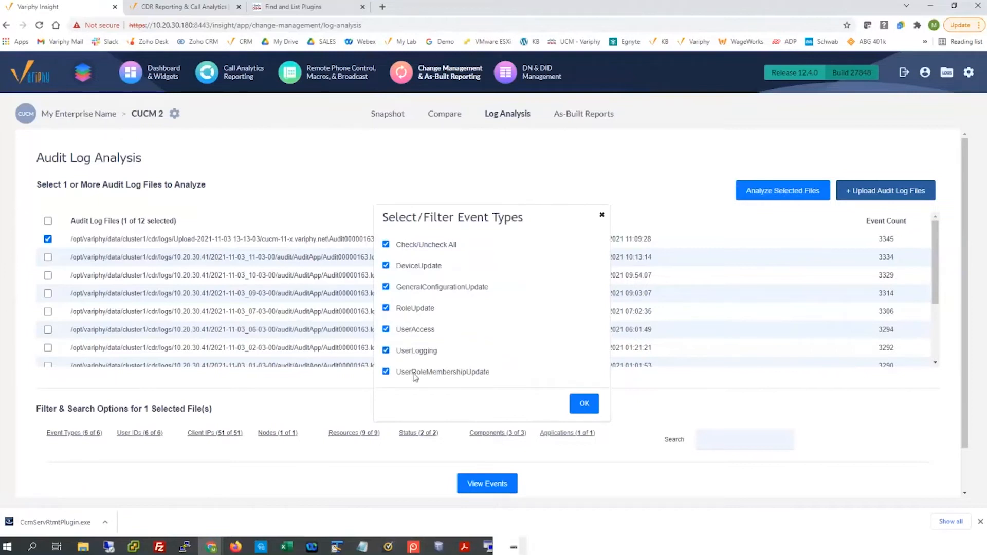
pyautogui.click(579, 403)
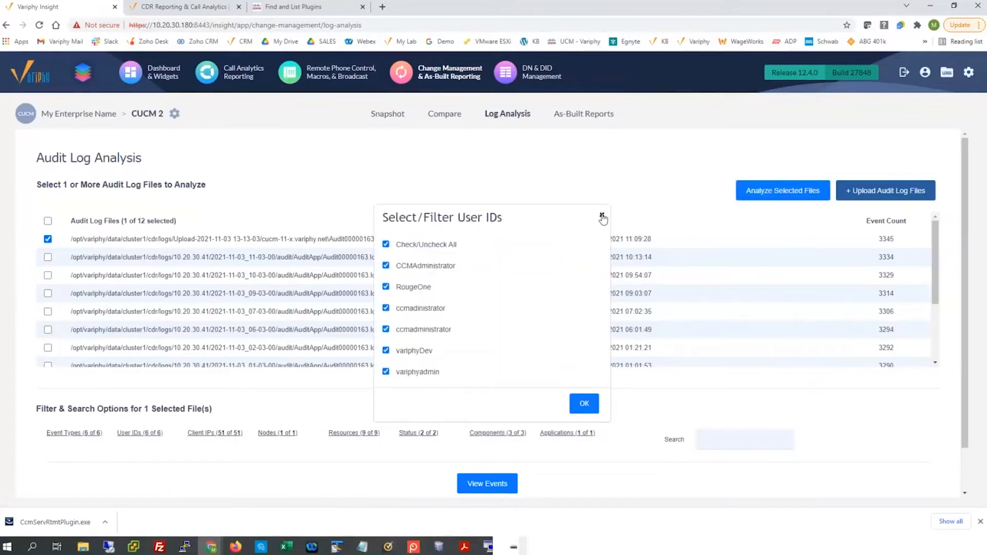
# Step: Keep the user ID filter as it is and display the log's events without a search term
pyautogui.click(602, 216)
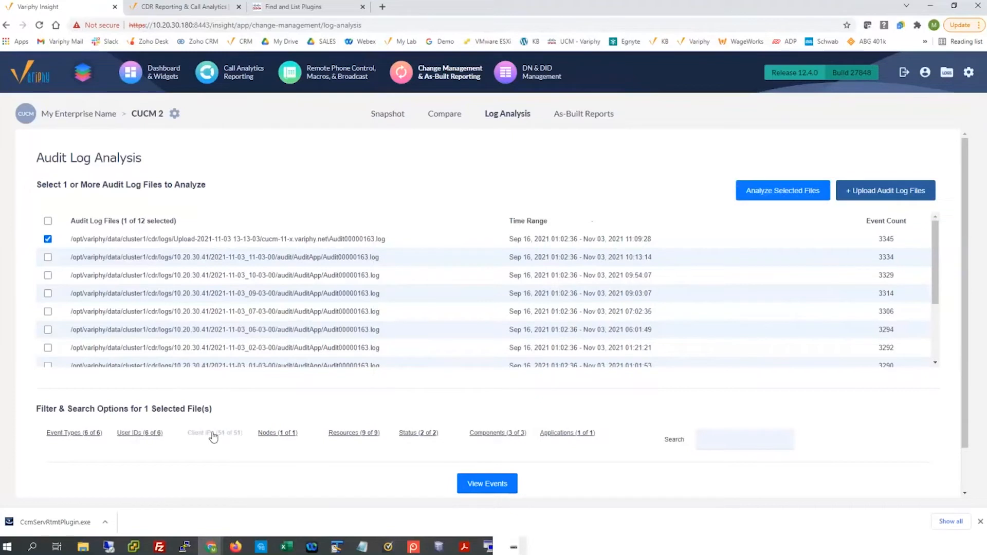
pyautogui.click(707, 439)
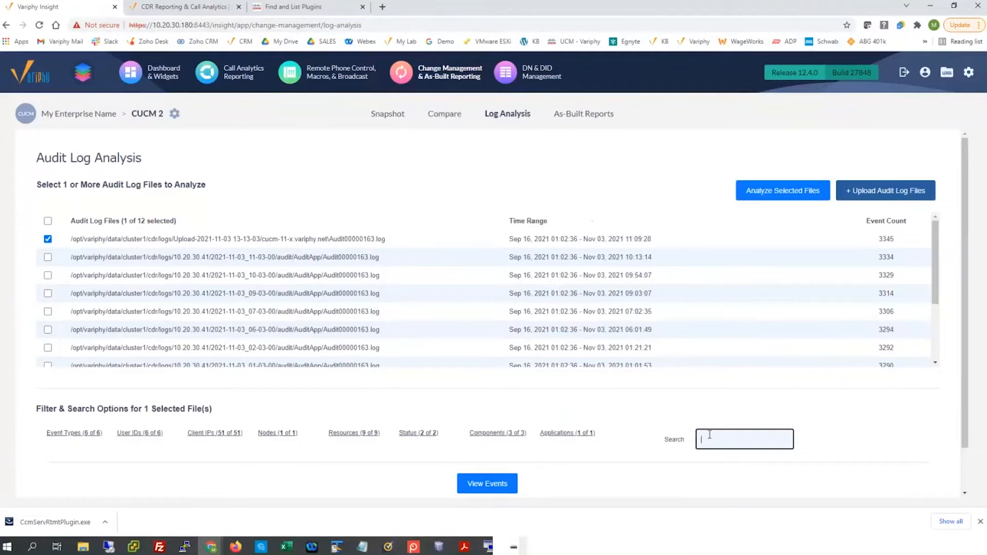
pyautogui.click(501, 484)
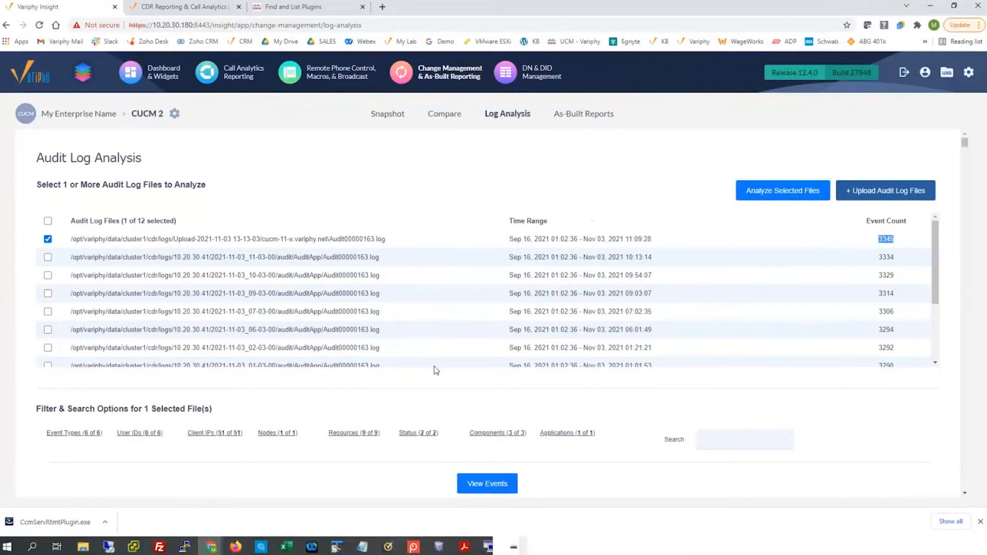
# Step: Examine the audit event list, including event types, user IDs with client IPs, status and details
pyautogui.scroll(-3, 434, 366)
pyautogui.scroll(-8, 500, 403)
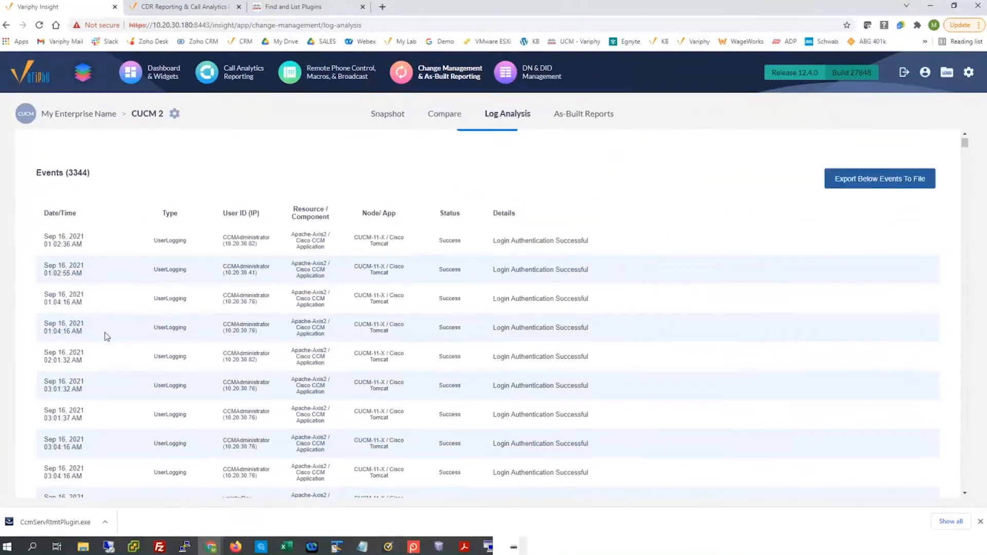
pyautogui.moveTo(169, 241); pyautogui.dragTo(158, 241)
pyautogui.scroll(-3, 211, 322)
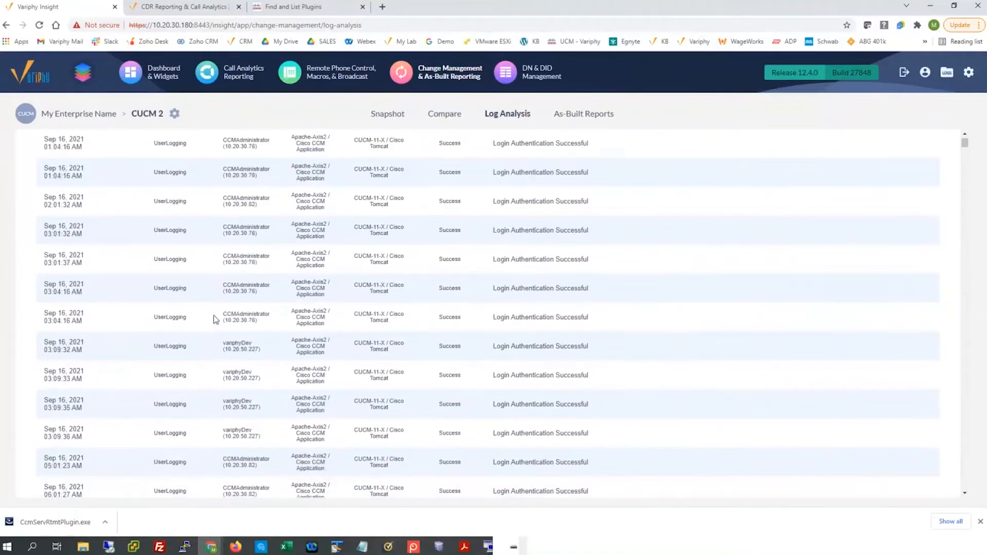
pyautogui.moveTo(222, 256); pyautogui.dragTo(255, 264)
pyautogui.scroll(-2, 269, 341)
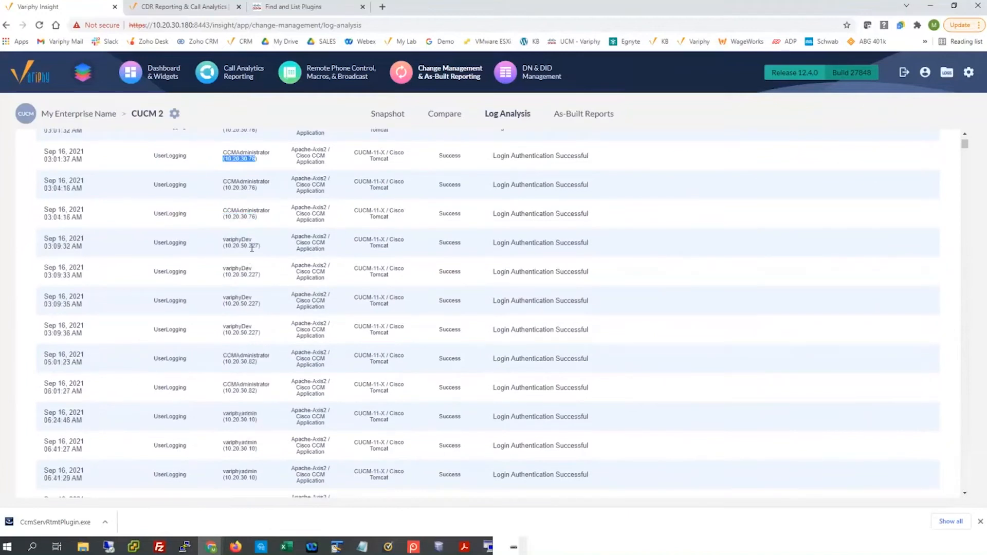
pyautogui.scroll(-3, 257, 344)
pyautogui.scroll(10, 258, 344)
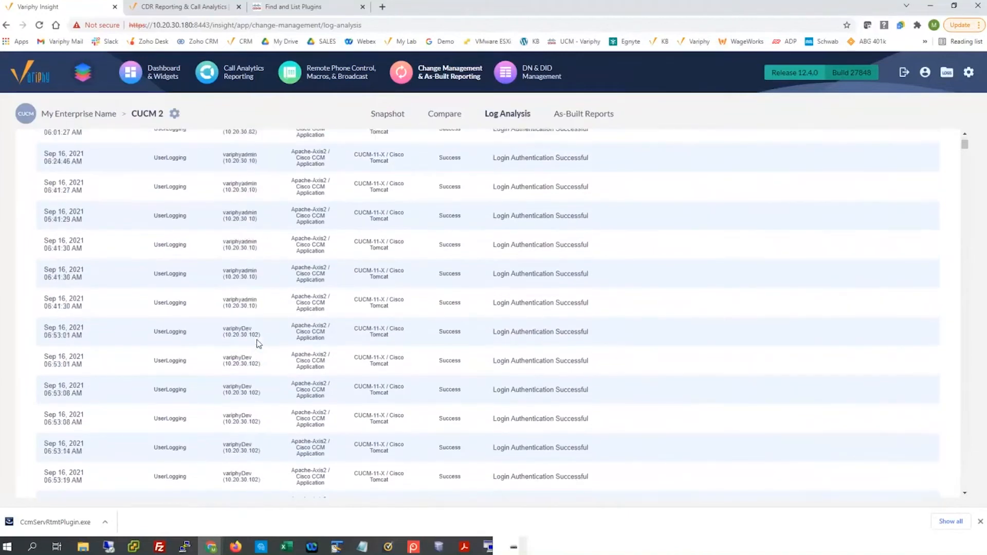
pyautogui.scroll(3, 265, 226)
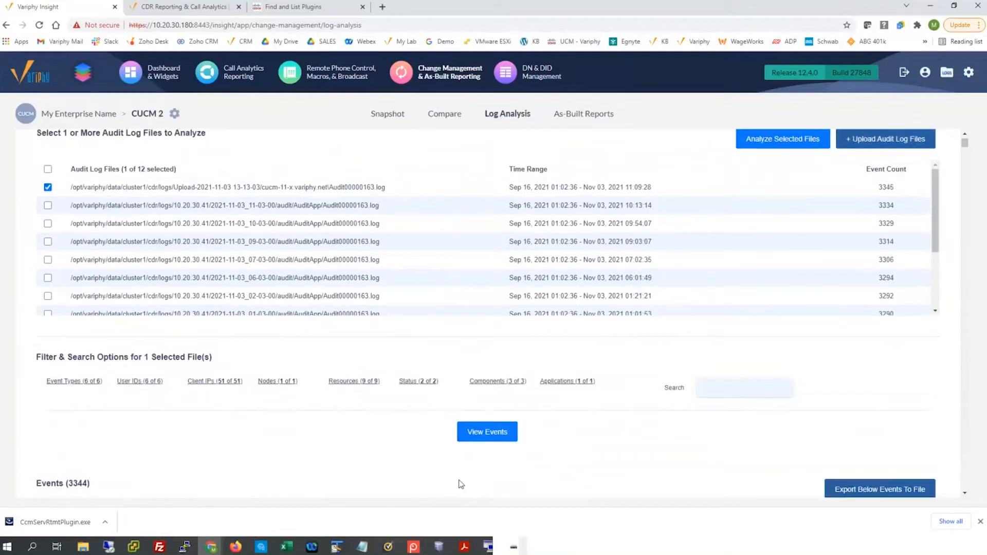
# Step: Switch to the Real-Time Monitoring Tool and begin a Schedule Download of Audit Logs task from Trace & Log Central
pyautogui.click(487, 548)
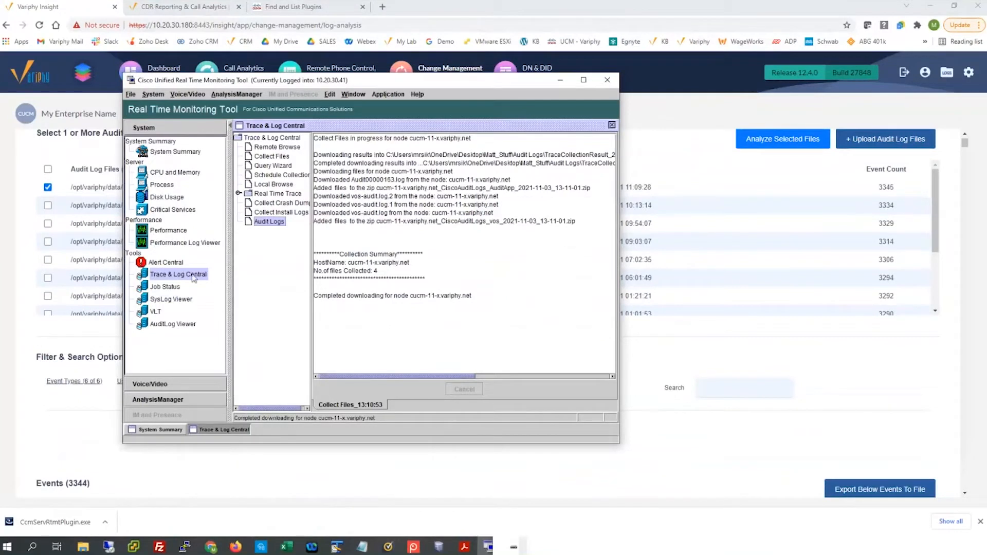
pyautogui.doubleClick(259, 221)
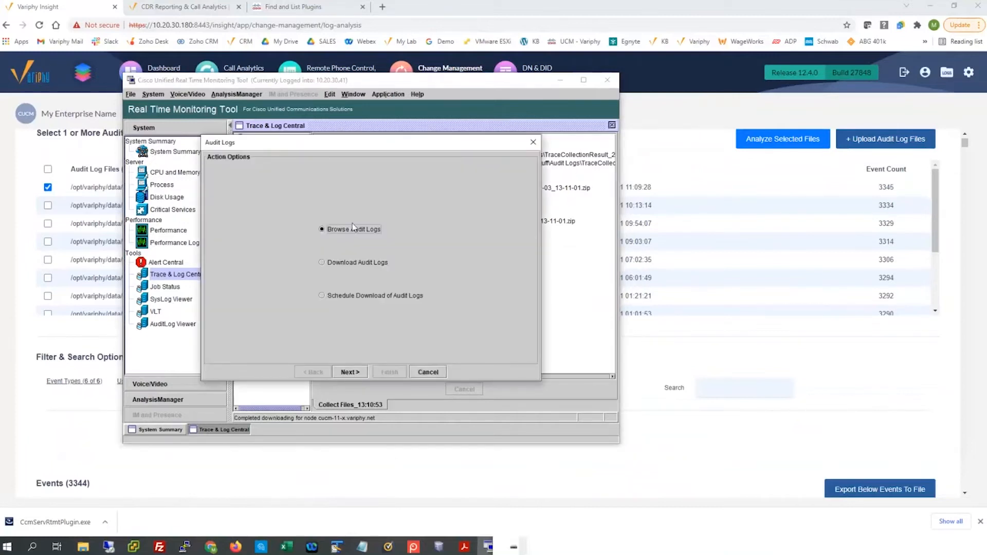
pyautogui.click(321, 296)
pyautogui.click(359, 372)
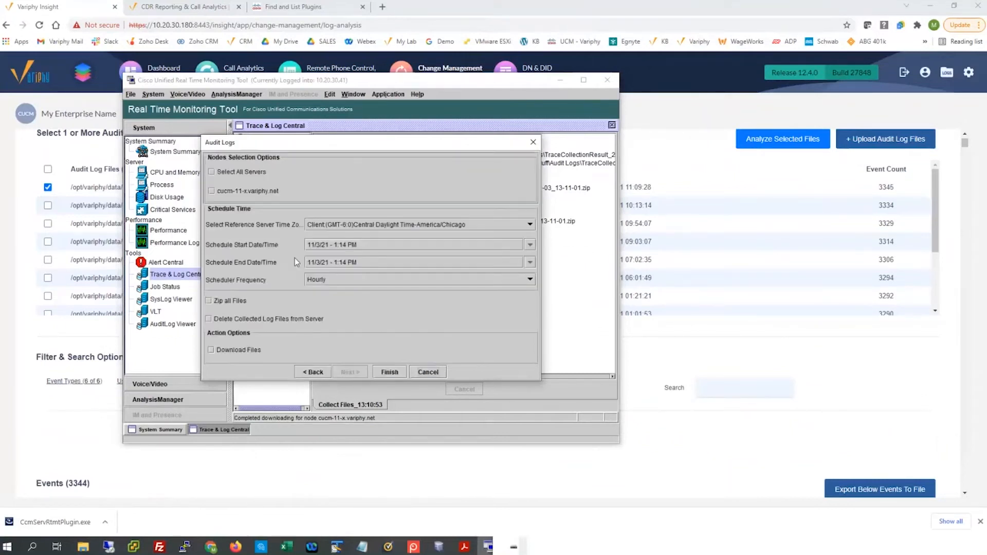
# Step: Include all servers in the scheduled audit log download and set the scheduler frequency to Daily
pyautogui.click(211, 172)
pyautogui.click(331, 277)
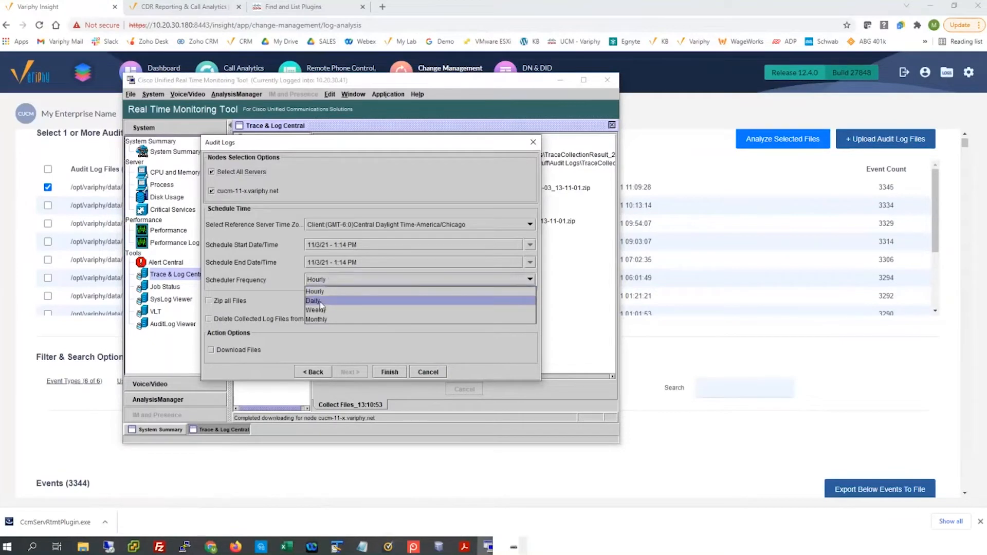
pyautogui.click(320, 301)
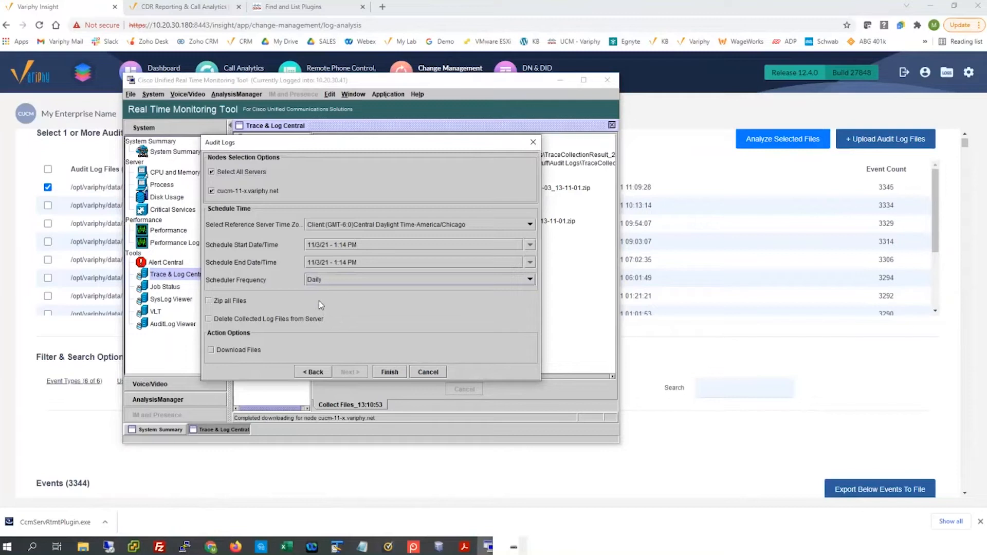
# Step: Set the scheduled audit log download to start on 11/3/21 at 11:14 PM
pyautogui.click(347, 245)
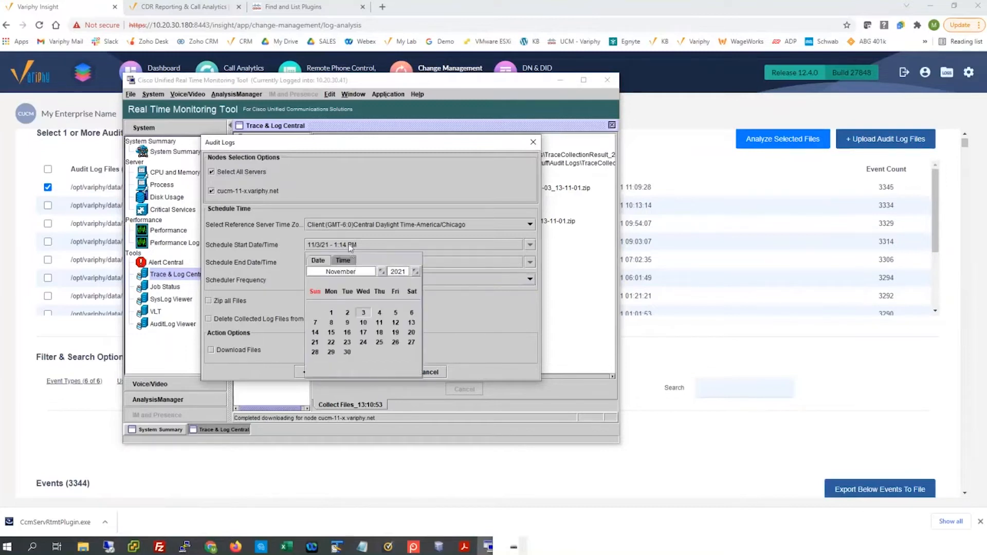
pyautogui.click(300, 253)
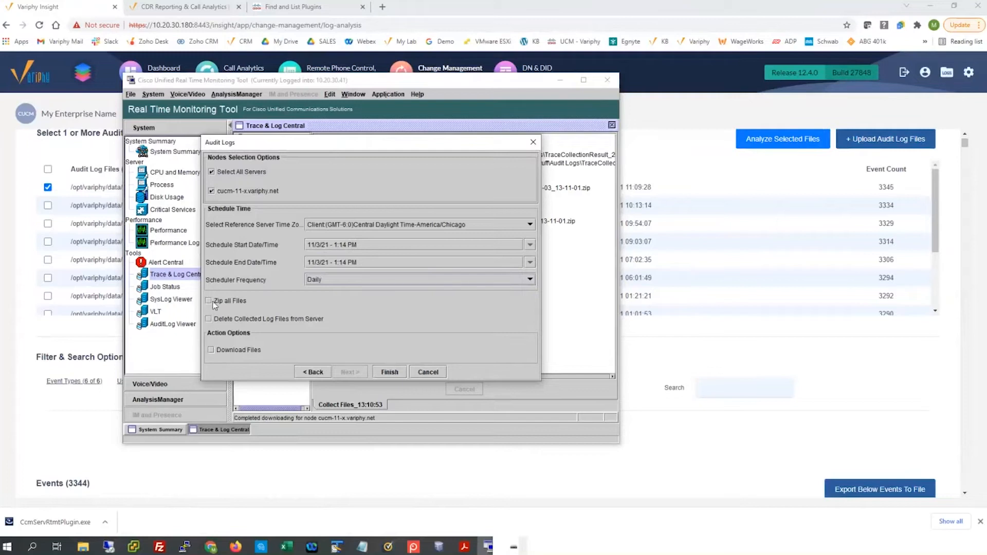
pyautogui.click(357, 247)
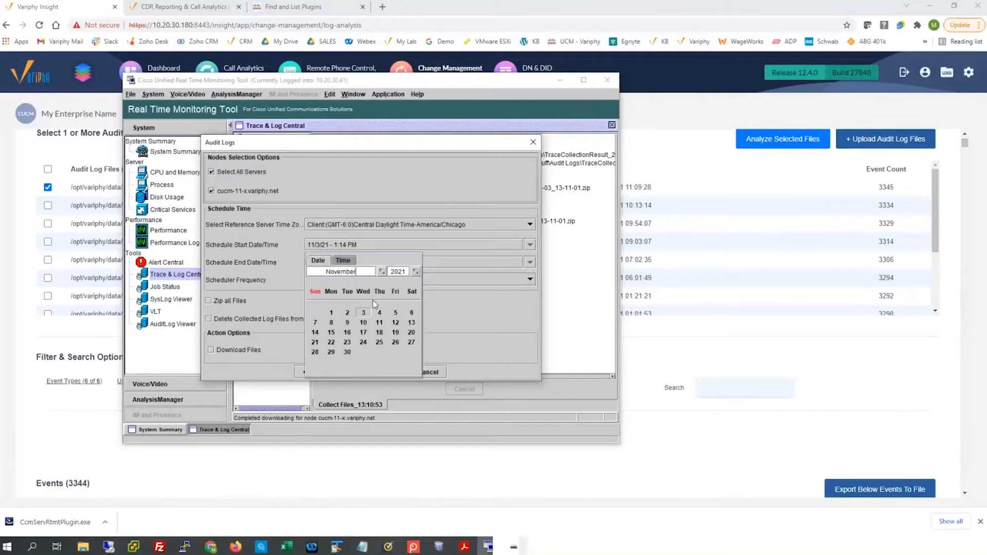
pyautogui.click(348, 262)
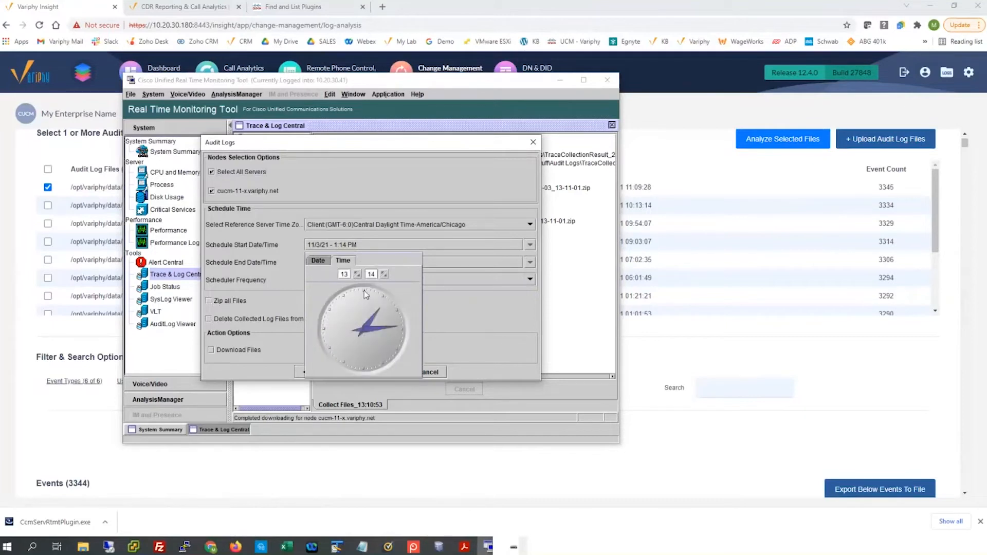
pyautogui.click(357, 276)
pyautogui.click(287, 279)
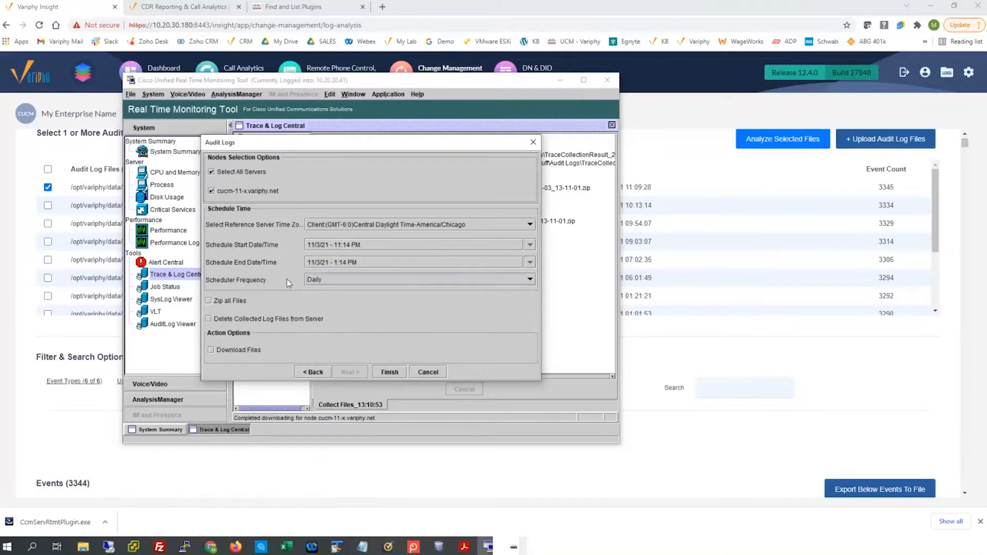
# Step: Set the schedule end date to 11/3/24 at 1:14 PM and leave the collected files unzipped
pyautogui.click(320, 263)
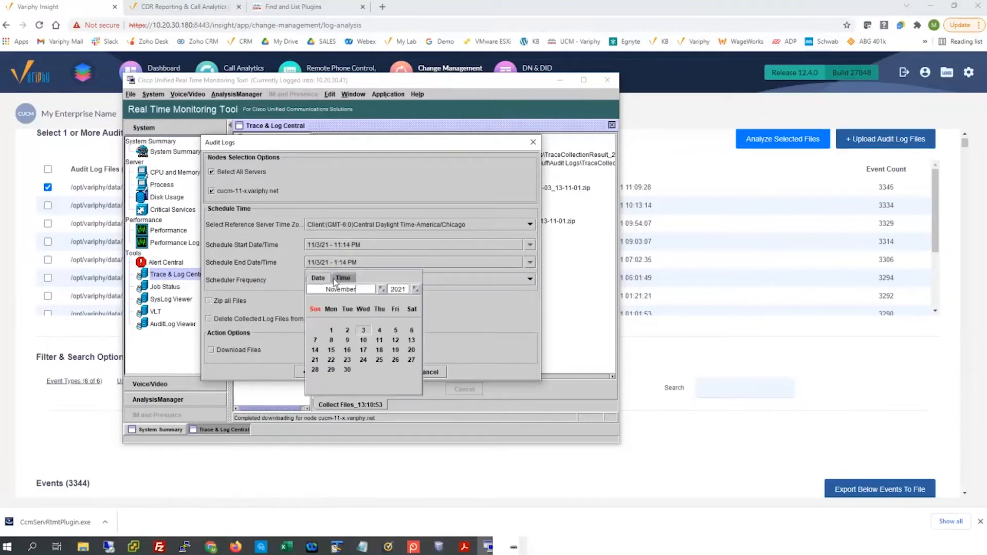
pyautogui.click(416, 288)
pyautogui.click(415, 288)
pyautogui.click(415, 288)
pyautogui.click(436, 299)
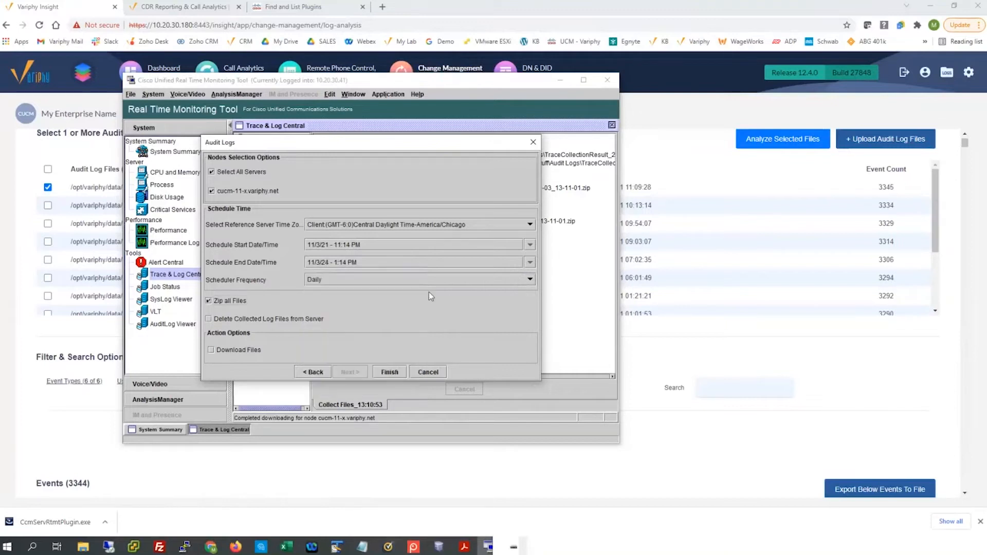
pyautogui.click(209, 302)
# Step: Enable Download Files and set the destination to the SFTP/FTP server at 10.20.30.180 on port 22
pyautogui.click(210, 350)
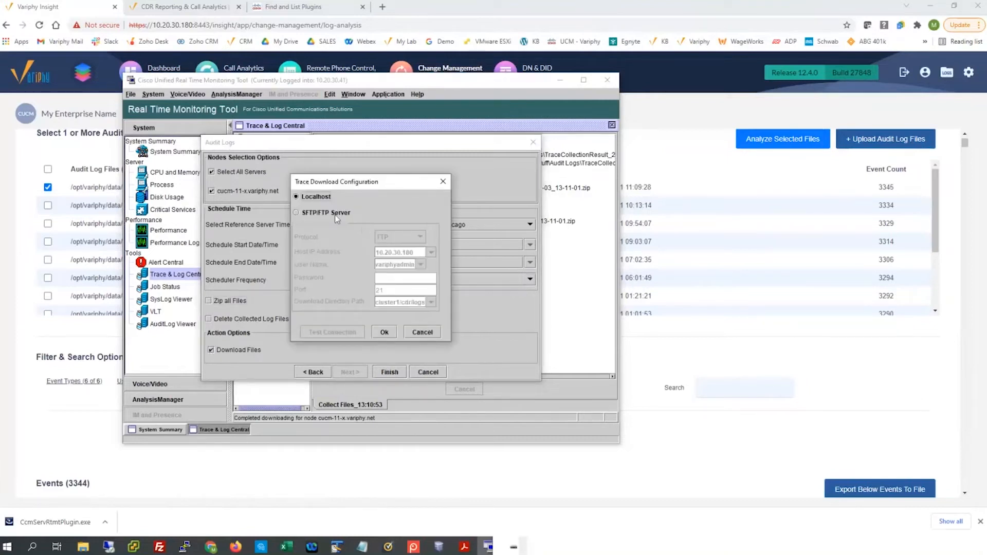
pyautogui.click(297, 212)
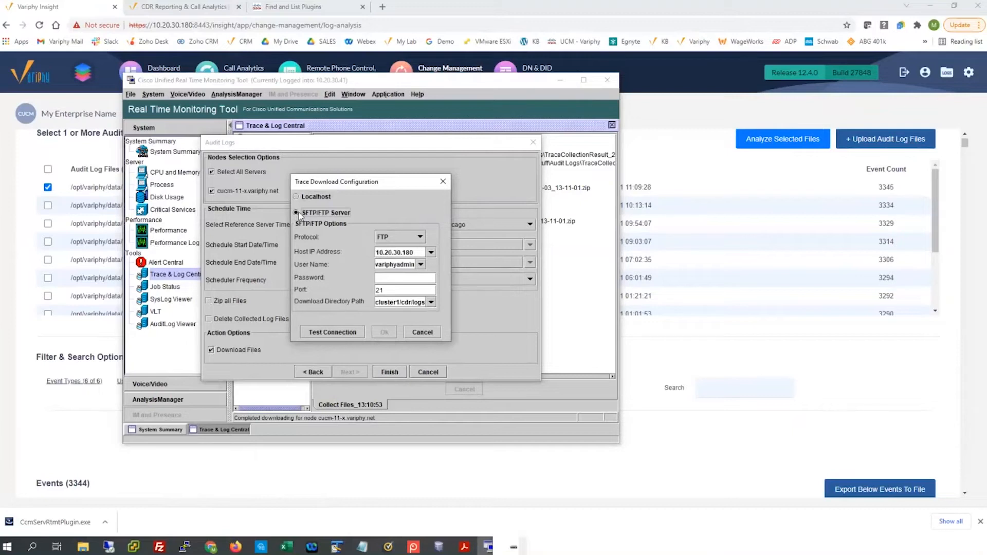
pyautogui.click(409, 232)
# Step: Enter the account password for the SFTP/FTP server, then test the connection and accept the download configuration
pyautogui.click(389, 262)
pyautogui.click(389, 278)
pyautogui.write('*********')
pyautogui.click(339, 332)
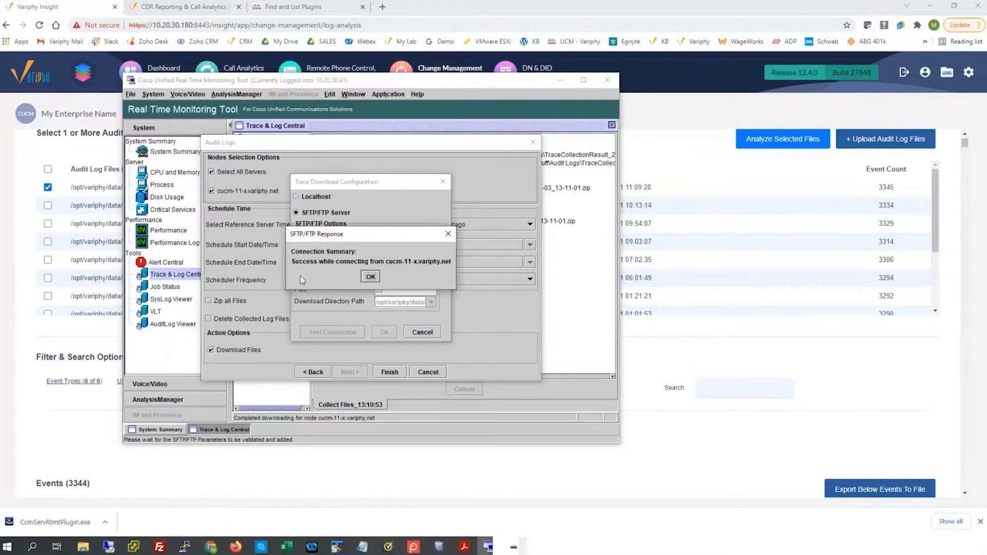
pyautogui.click(370, 277)
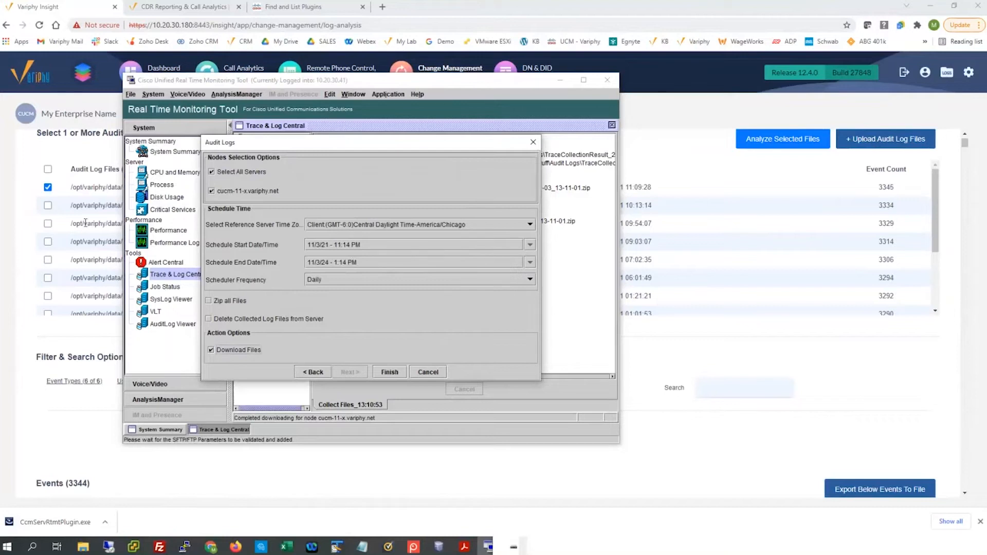
# Step: Submit the daily audit log download schedule and dismiss the configuration results
pyautogui.click(390, 372)
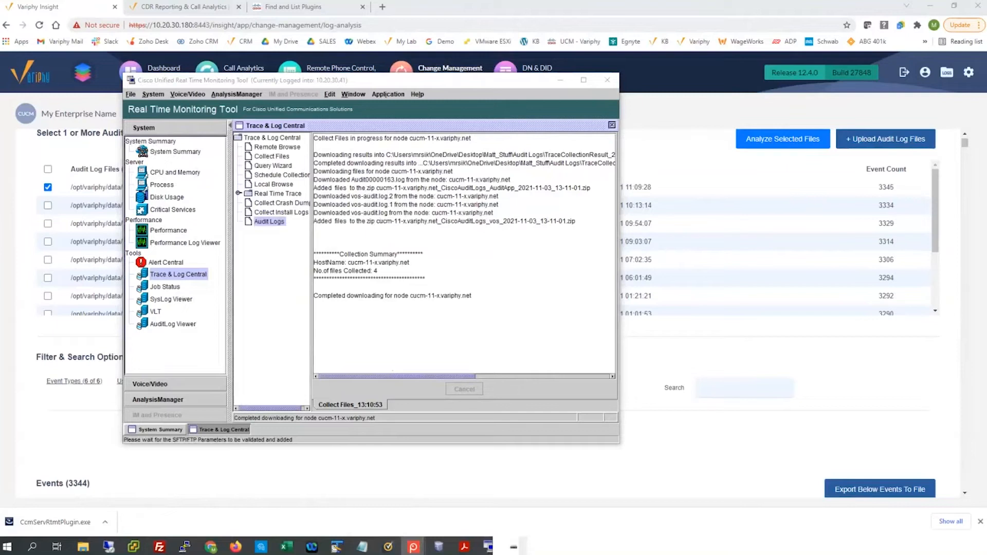
pyautogui.moveTo(421, 121); pyautogui.dragTo(410, 77)
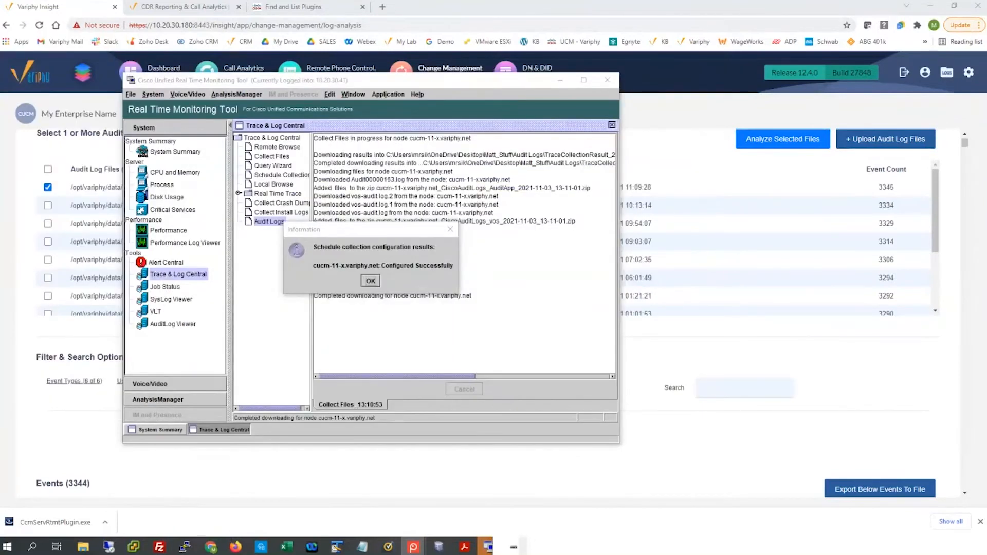
pyautogui.click(371, 281)
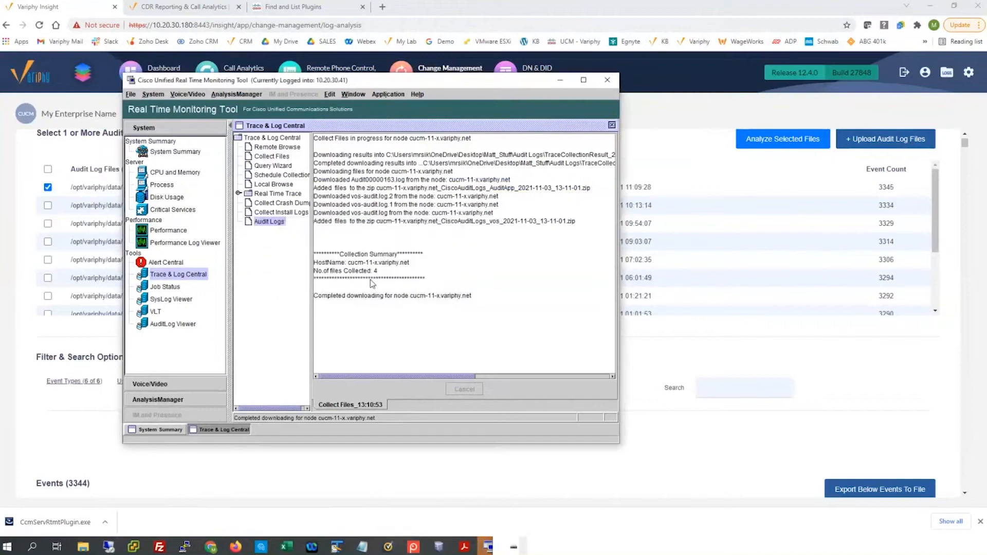
# Step: Show the job status list for node cucm-11-x.variphy.net and select the newly scheduled pending job
pyautogui.click(157, 288)
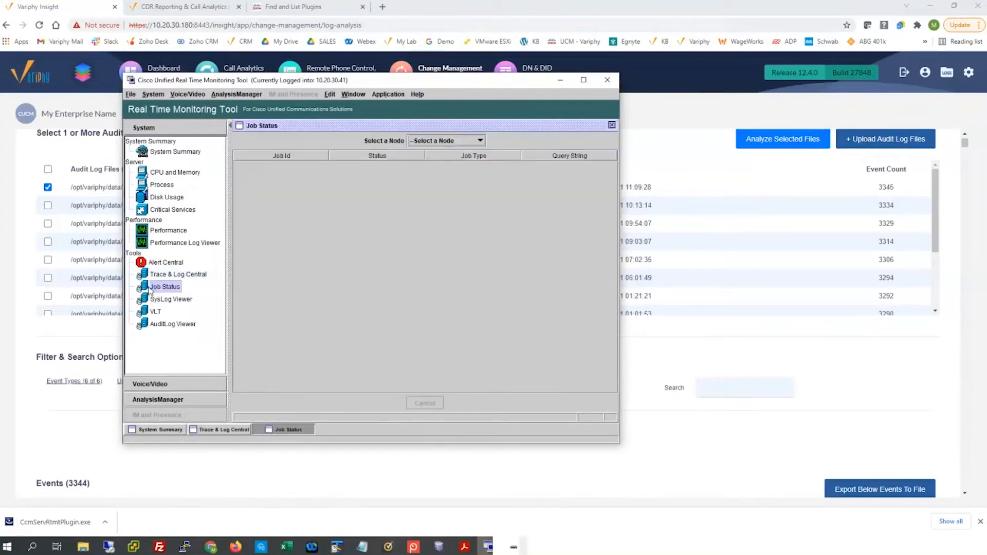
pyautogui.click(476, 141)
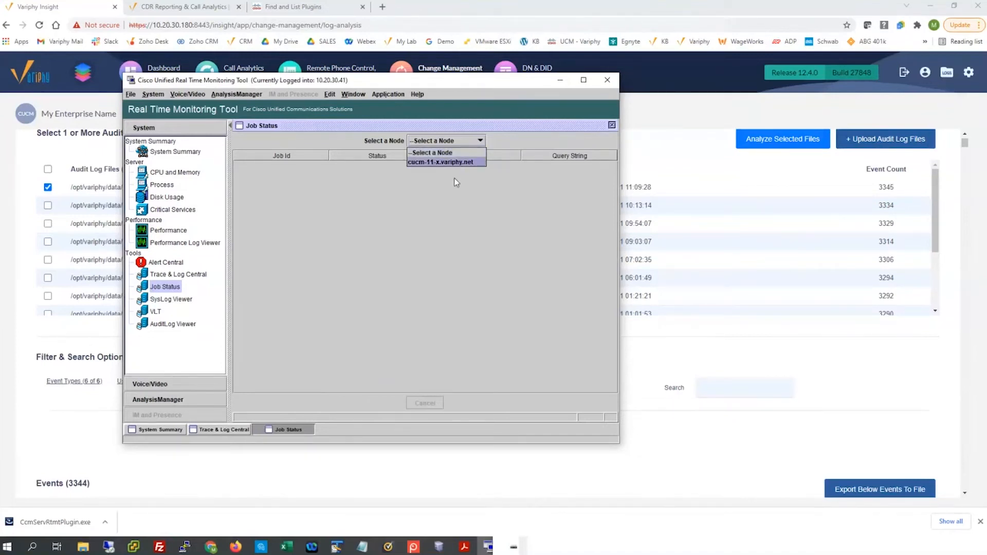
pyautogui.click(446, 163)
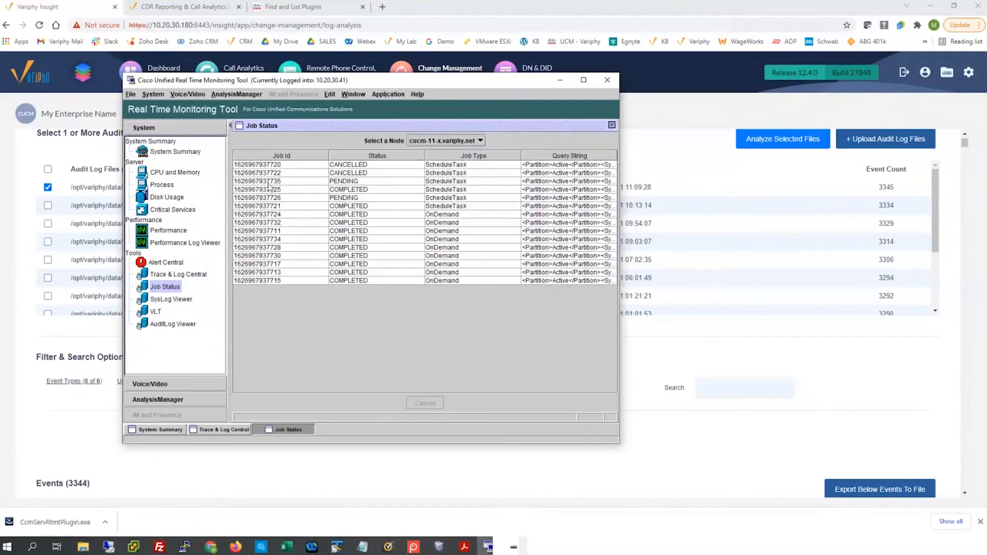
pyautogui.click(342, 183)
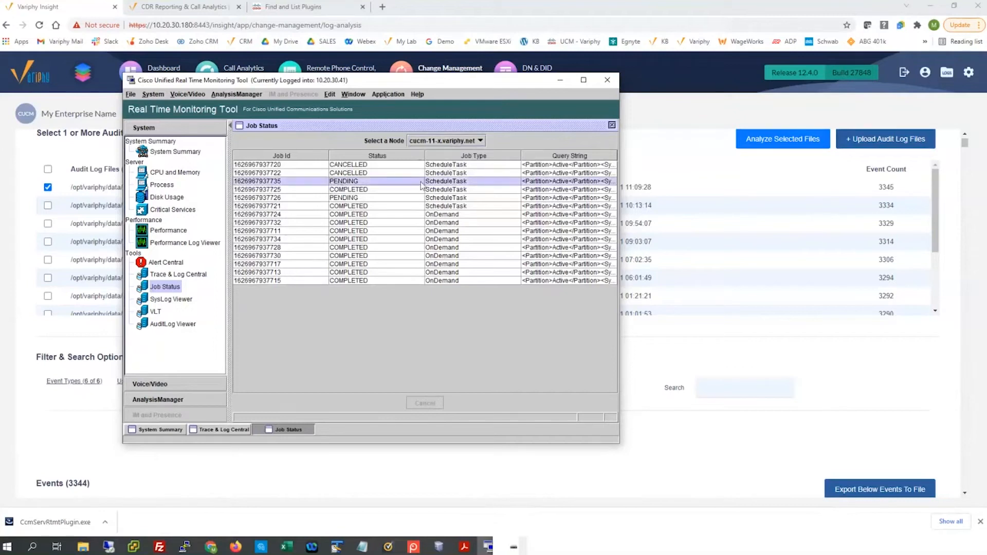
# Step: Examine the older pending scheduled job's query details, including start time, relative time, server IP address and download directory
pyautogui.click(269, 200)
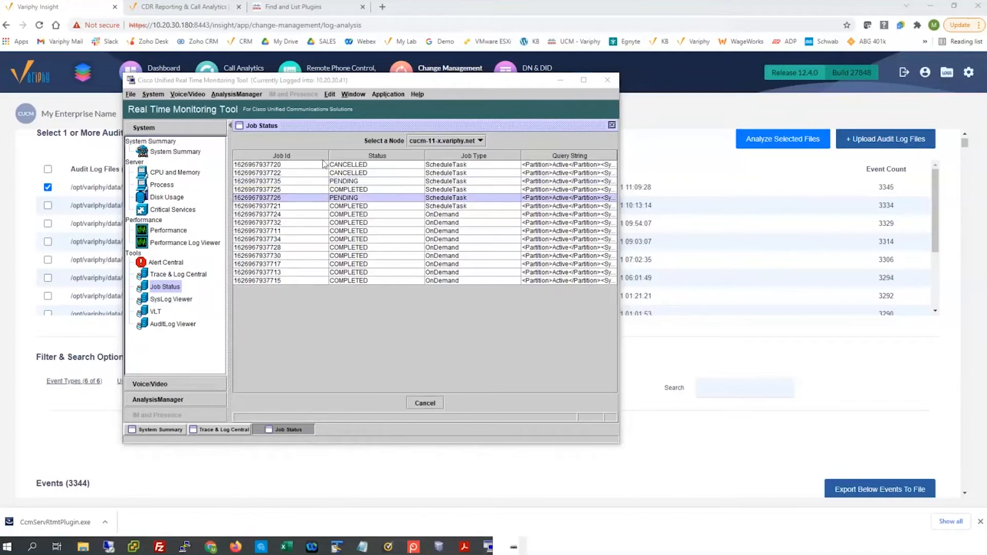
pyautogui.moveTo(353, 244); pyautogui.dragTo(369, 246)
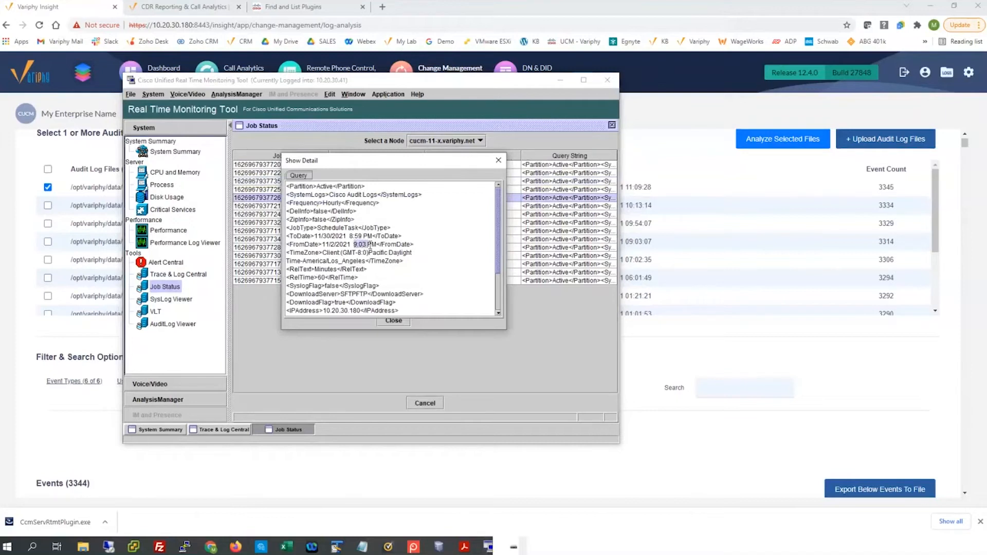
pyautogui.doubleClick(321, 277)
pyautogui.moveTo(325, 310); pyautogui.dragTo(358, 310)
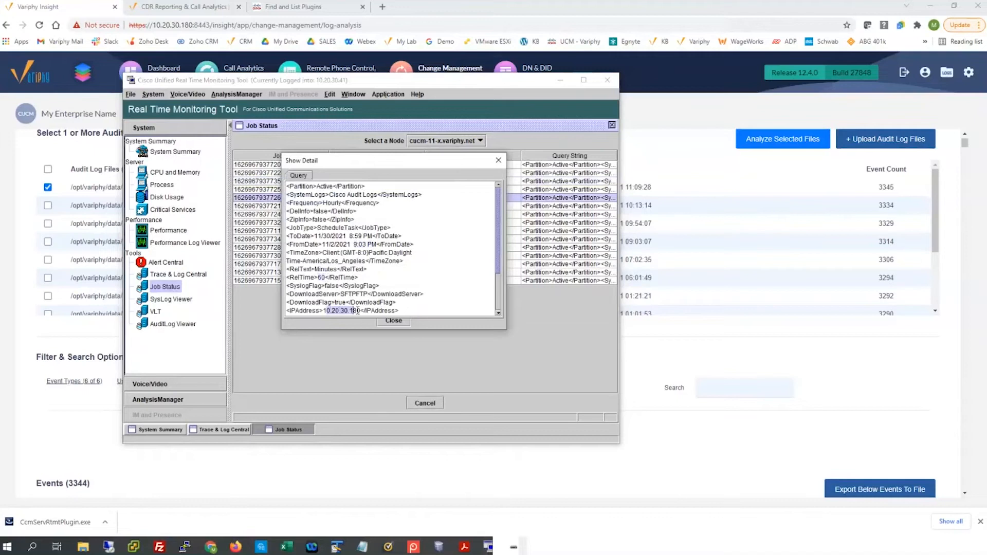
pyautogui.doubleClick(339, 302)
pyautogui.scroll(-2, 344, 298)
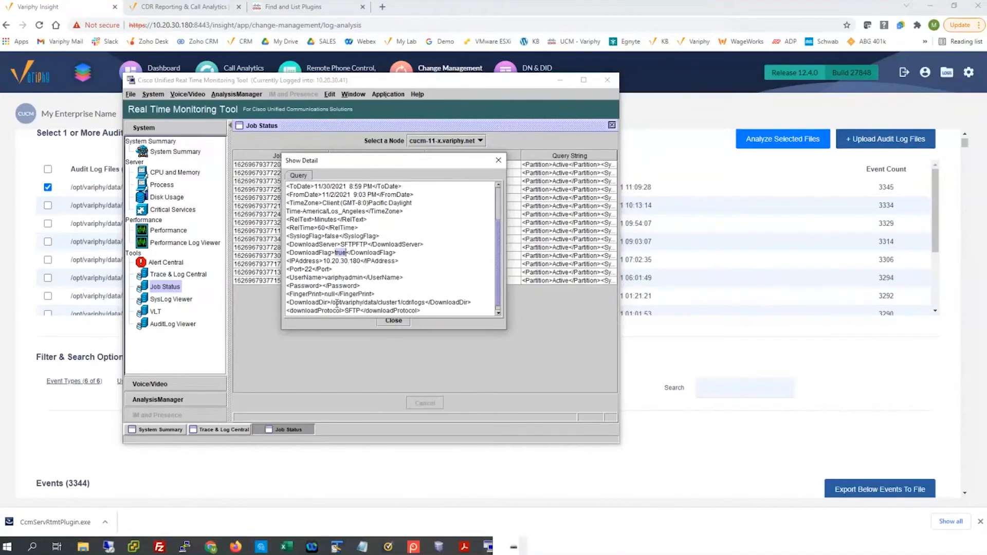
pyautogui.moveTo(332, 302); pyautogui.dragTo(427, 302)
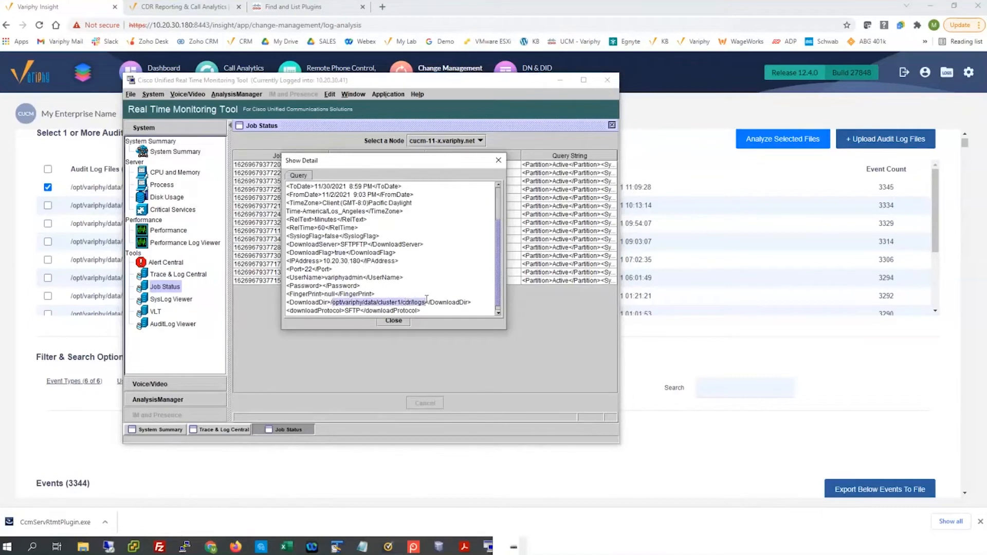
pyautogui.click(393, 320)
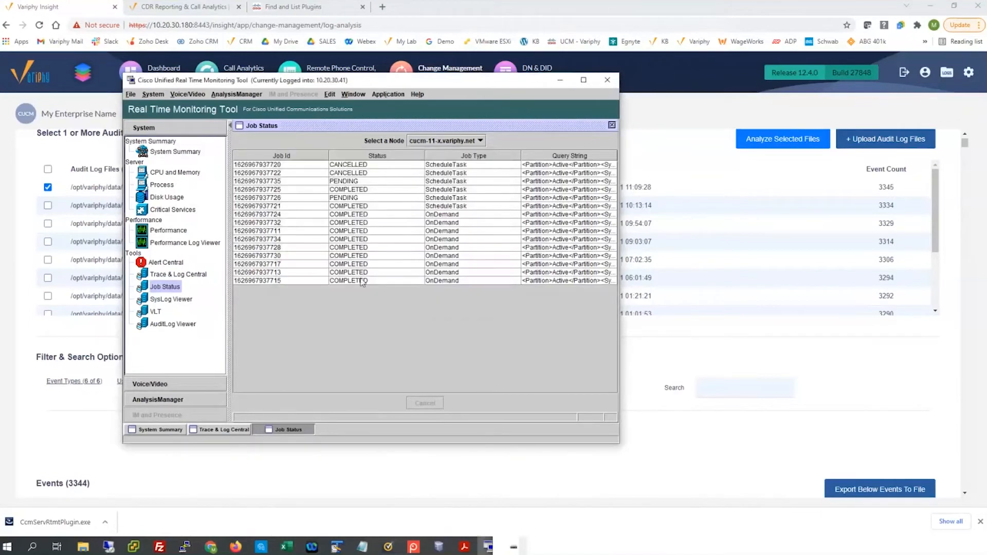
# Step: Examine the new daily job's query details, including its start time, relative time range and server settings
pyautogui.click(264, 183)
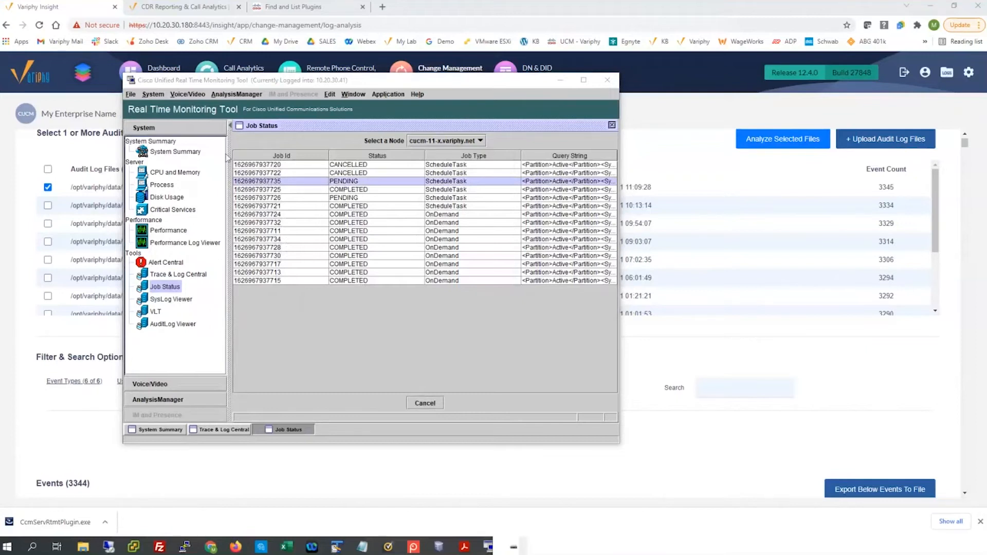
pyautogui.doubleClick(236, 181)
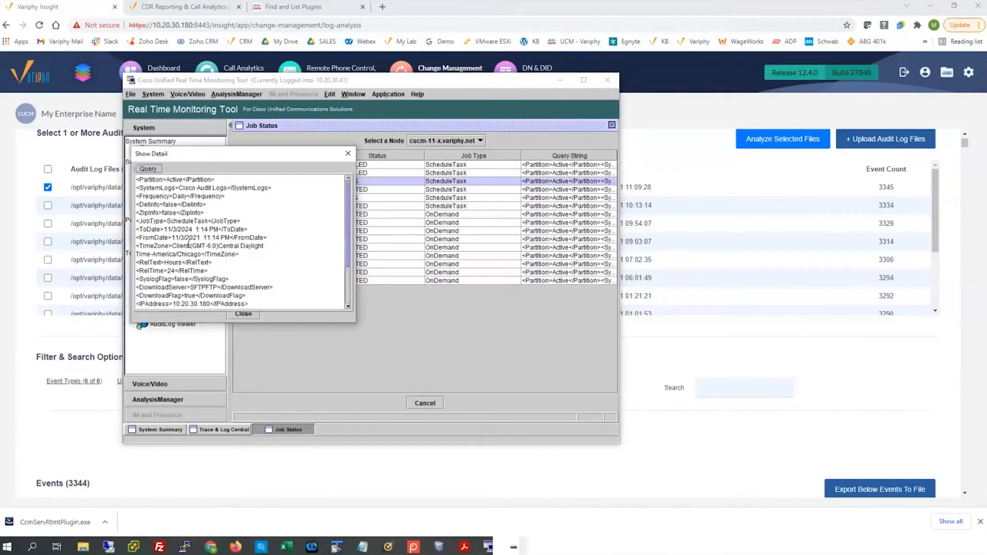
pyautogui.moveTo(203, 237); pyautogui.dragTo(227, 238)
pyautogui.scroll(-1, 200, 254)
pyautogui.moveTo(199, 278); pyautogui.dragTo(210, 279)
pyautogui.moveTo(165, 237); pyautogui.dragTo(180, 238)
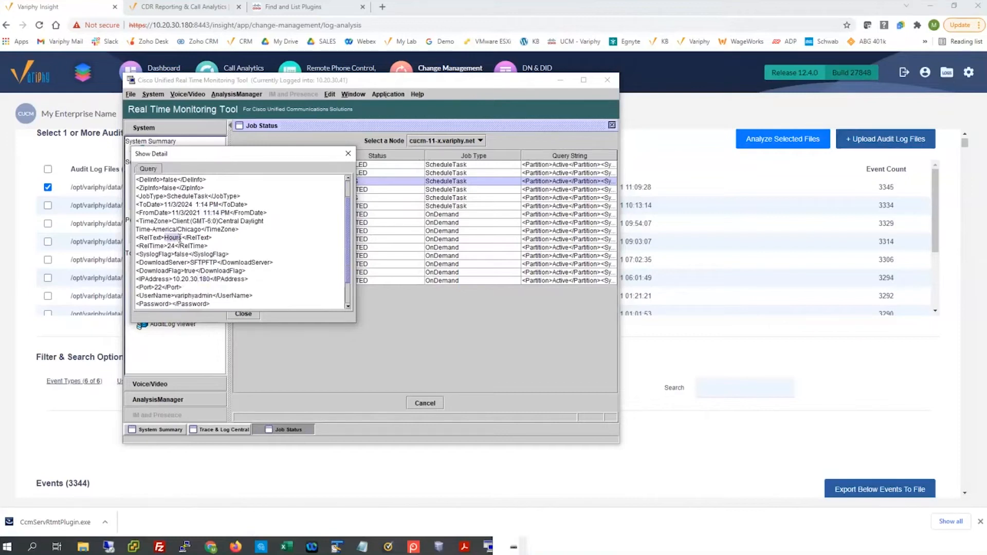
pyautogui.click(244, 315)
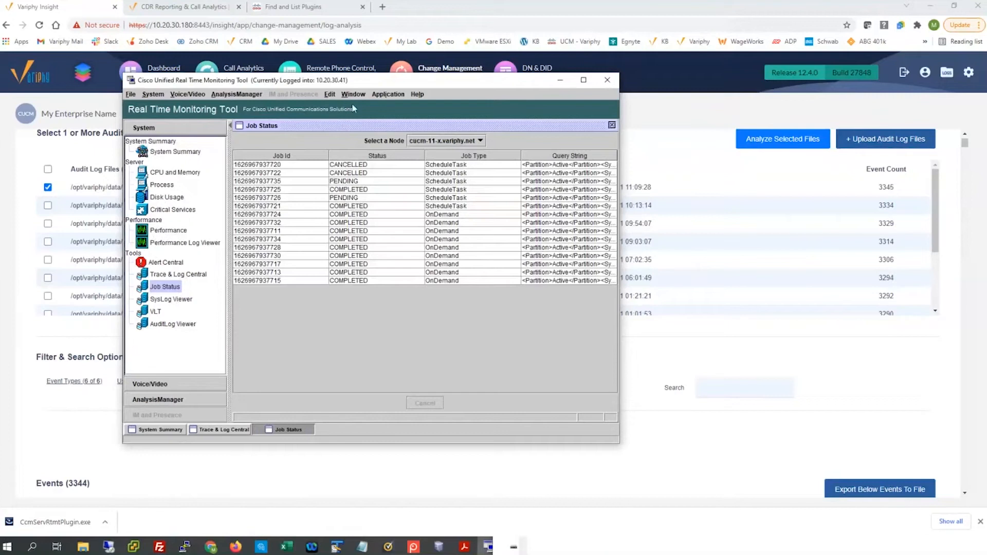
# Step: Switch to Variphy Insight's Log Analysis and select the 2021-11-03_11-03-00 audit log file in place of the uploaded one
pyautogui.click(102, 264)
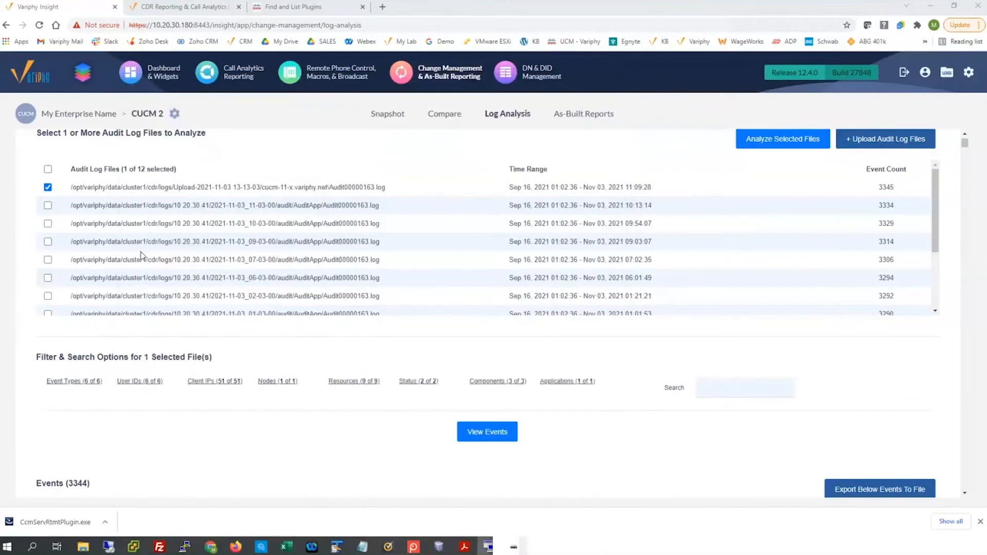
pyautogui.click(48, 205)
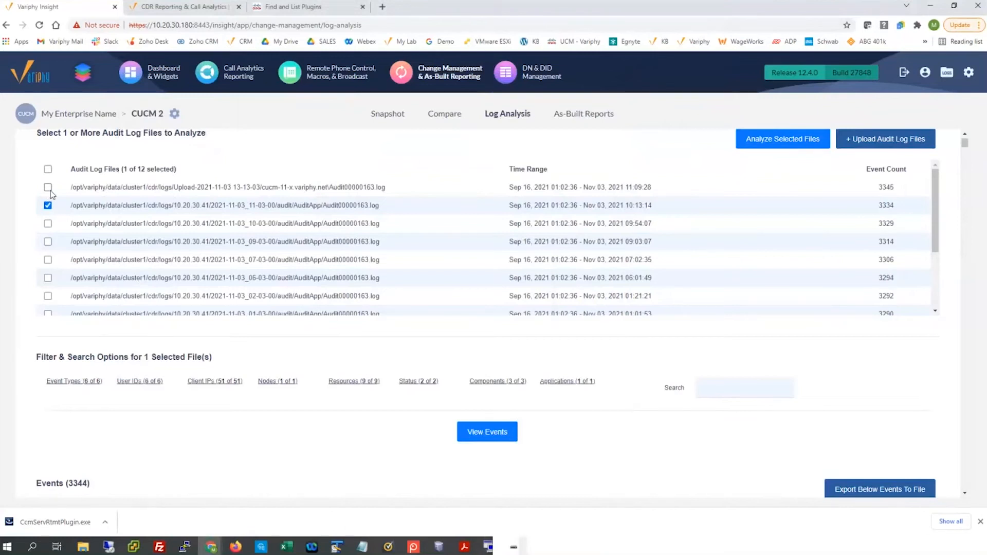
pyautogui.click(47, 188)
# Step: Generate a CUCM change report comparing the Oct 01, 2021 snapshot with the Nov 03, 2021 snapshot for all supported data
pyautogui.click(388, 116)
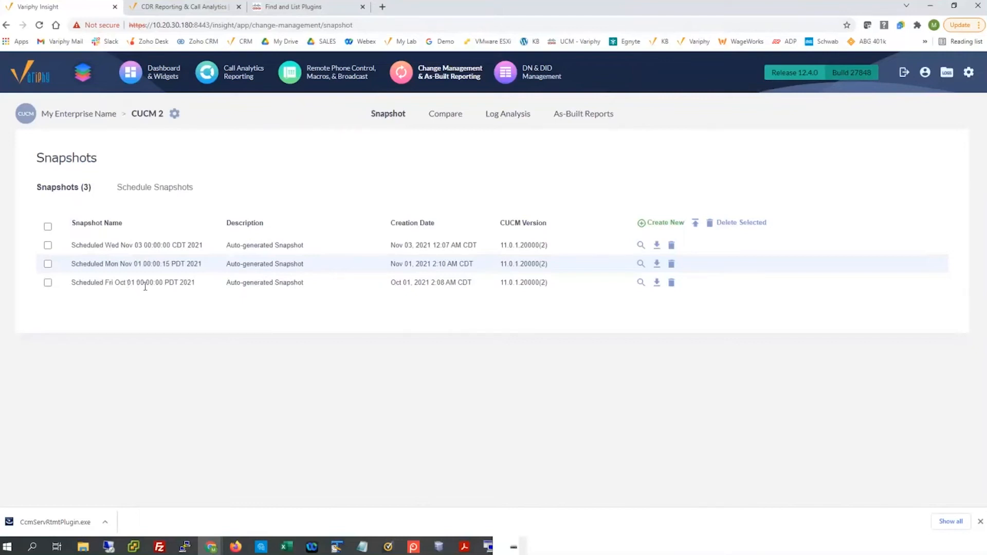
pyautogui.click(436, 116)
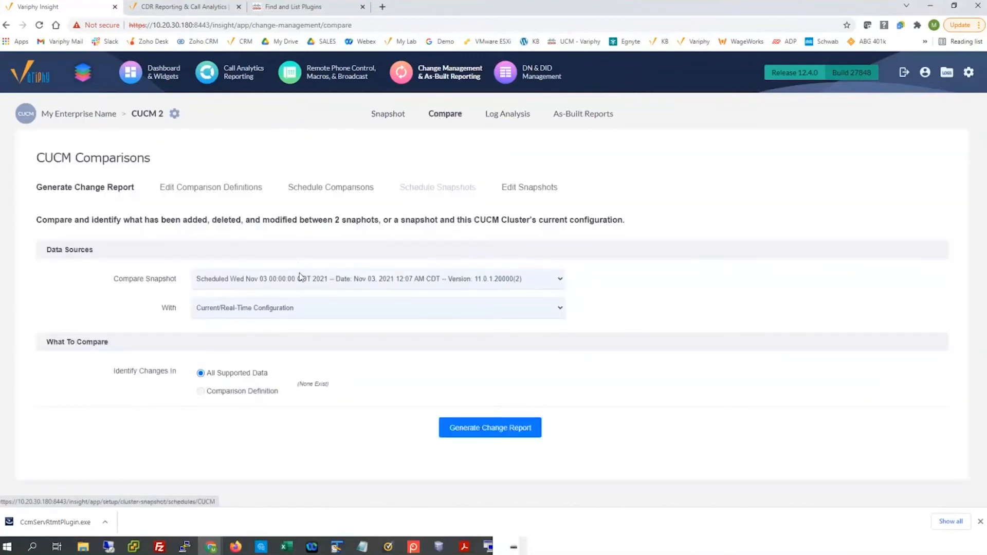
pyautogui.click(301, 278)
pyautogui.click(284, 311)
pyautogui.click(289, 308)
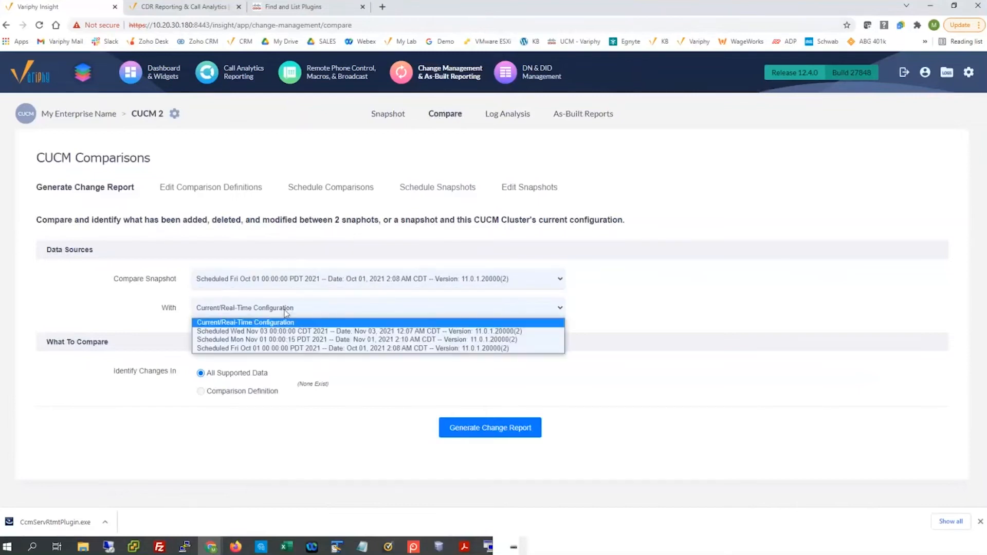
pyautogui.click(283, 331)
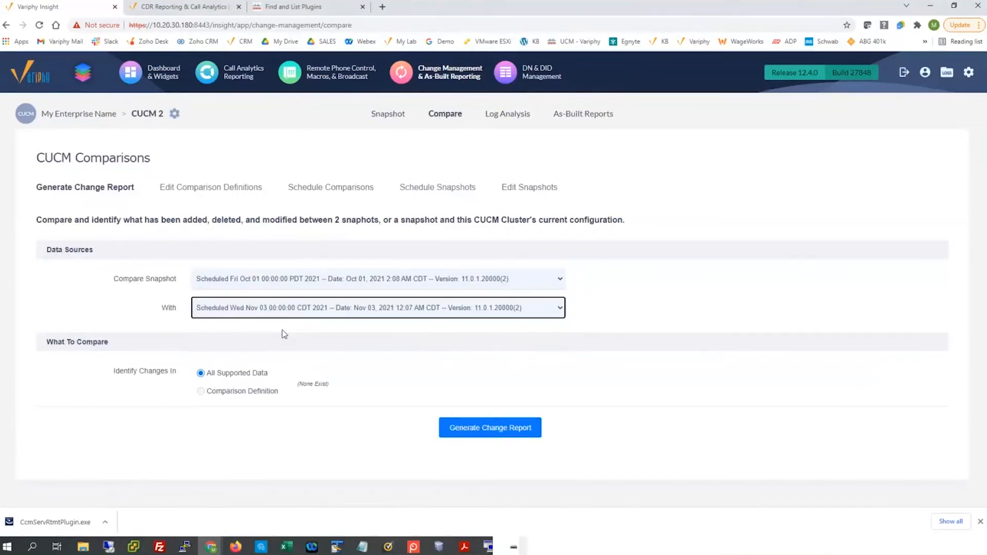
pyautogui.moveTo(226, 374); pyautogui.dragTo(274, 394)
pyautogui.click(489, 432)
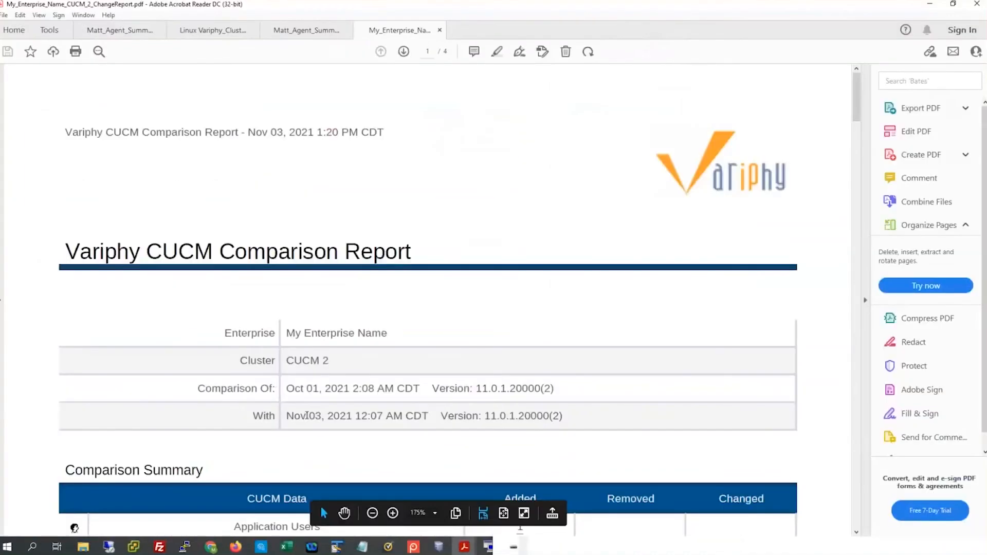
# Step: Examine the change report's Nov 03, 2021 comparison date, the Comparison Summary and the removed IP phone registrations
pyautogui.moveTo(287, 415); pyautogui.dragTo(352, 416)
pyautogui.scroll(-5, 380, 318)
pyautogui.scroll(-5, 381, 322)
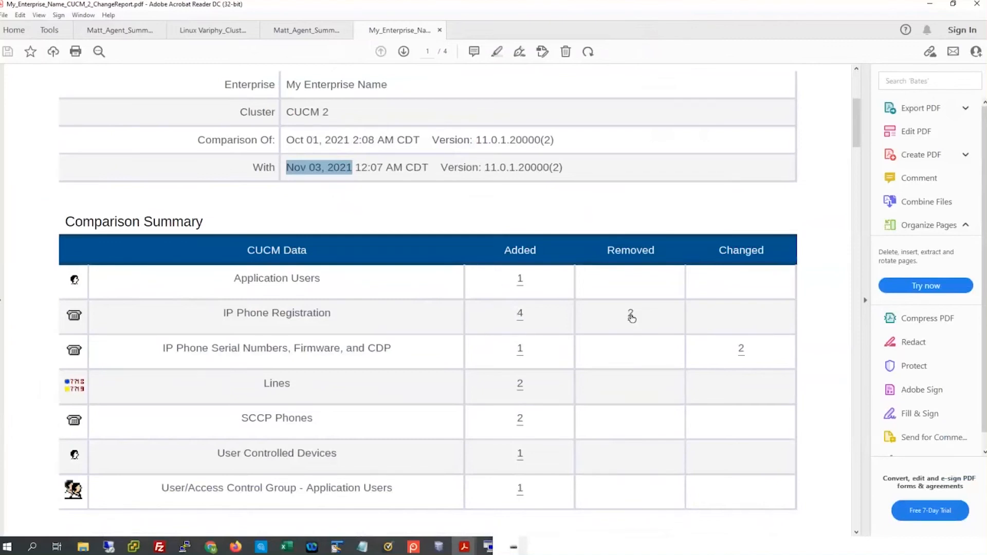
pyautogui.click(631, 314)
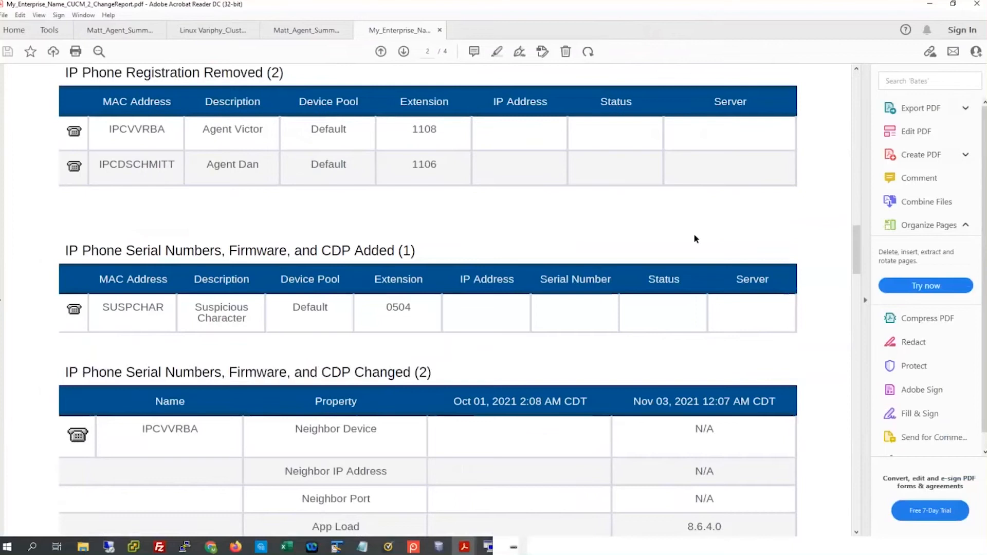
pyautogui.moveTo(853, 251); pyautogui.dragTo(843, 139)
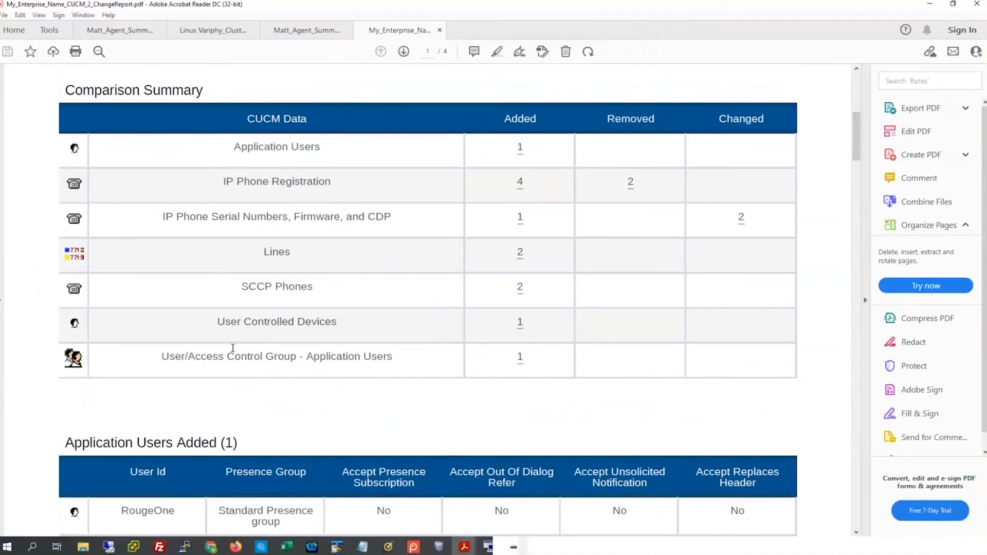
# Step: Examine the summary's User/Access Control Group - Application Users row and the added application user's ID
pyautogui.moveTo(220, 356); pyautogui.dragTo(375, 358)
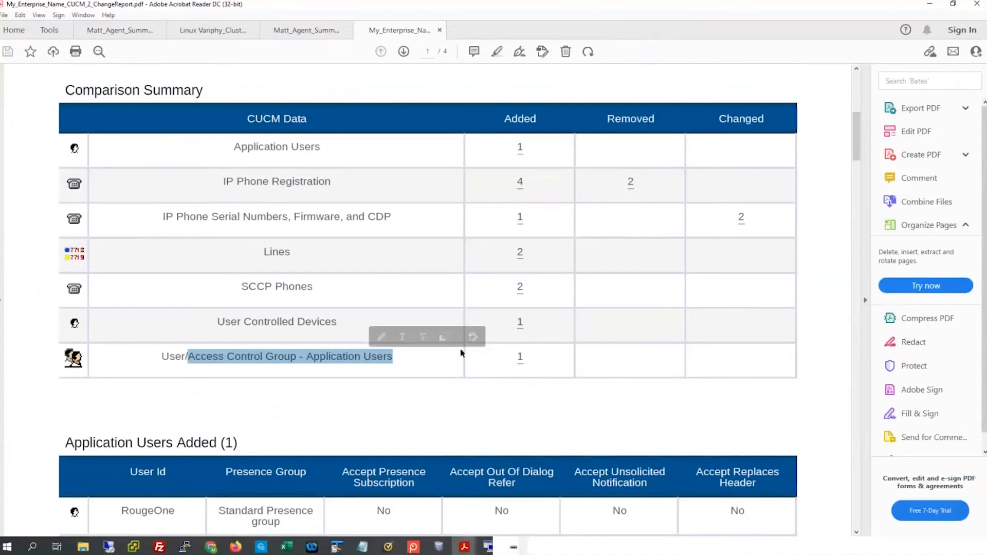
pyautogui.scroll(-1, 480, 351)
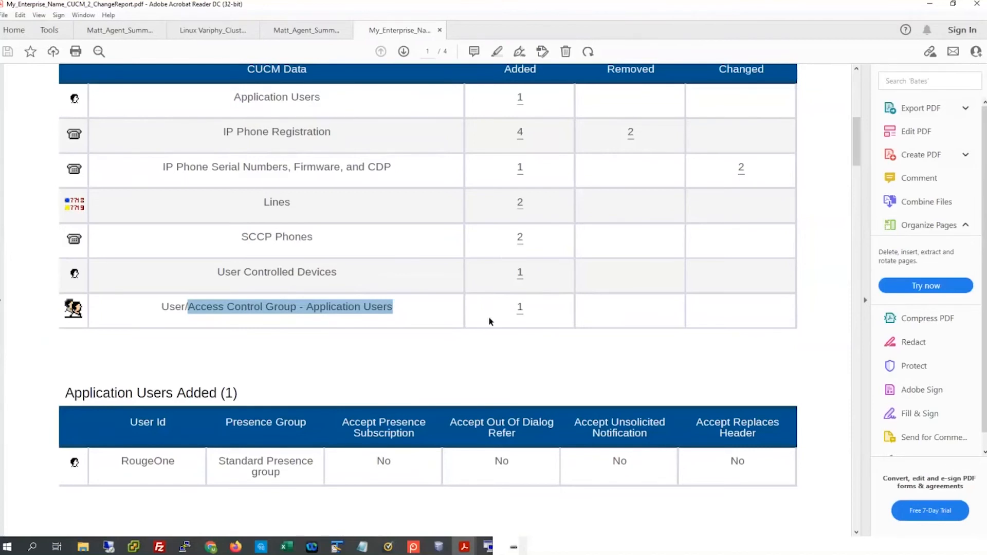
pyautogui.scroll(2, 433, 356)
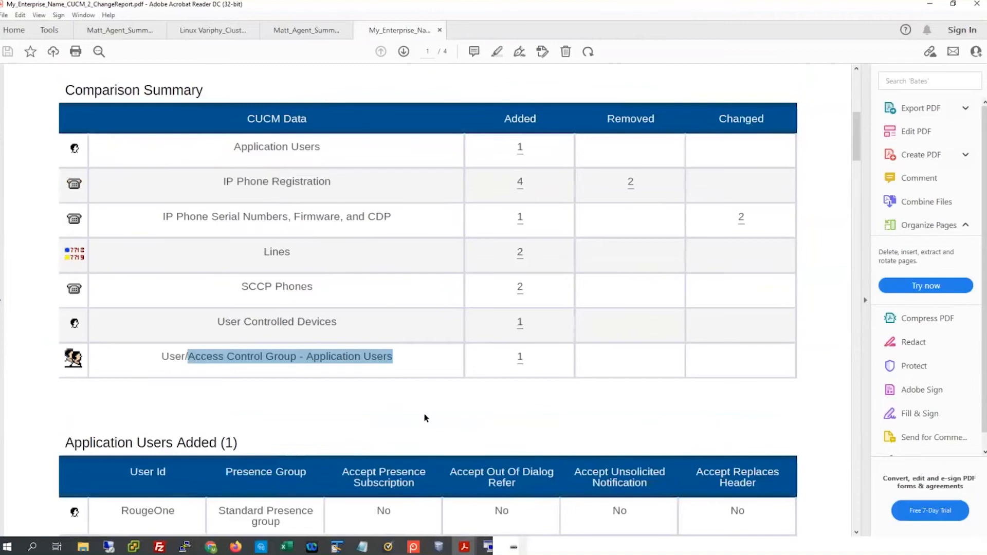
pyautogui.scroll(-4, 540, 369)
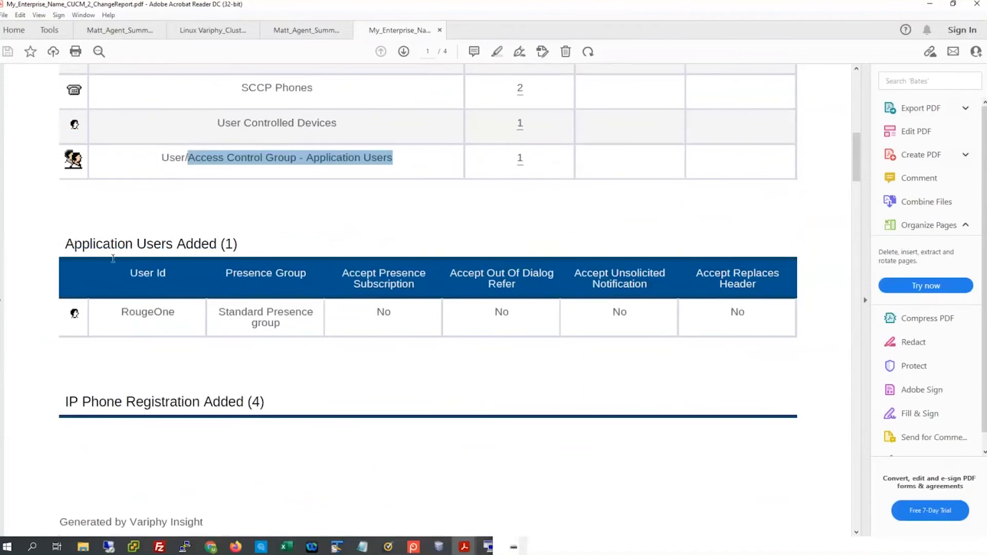
pyautogui.moveTo(120, 313); pyautogui.dragTo(180, 314)
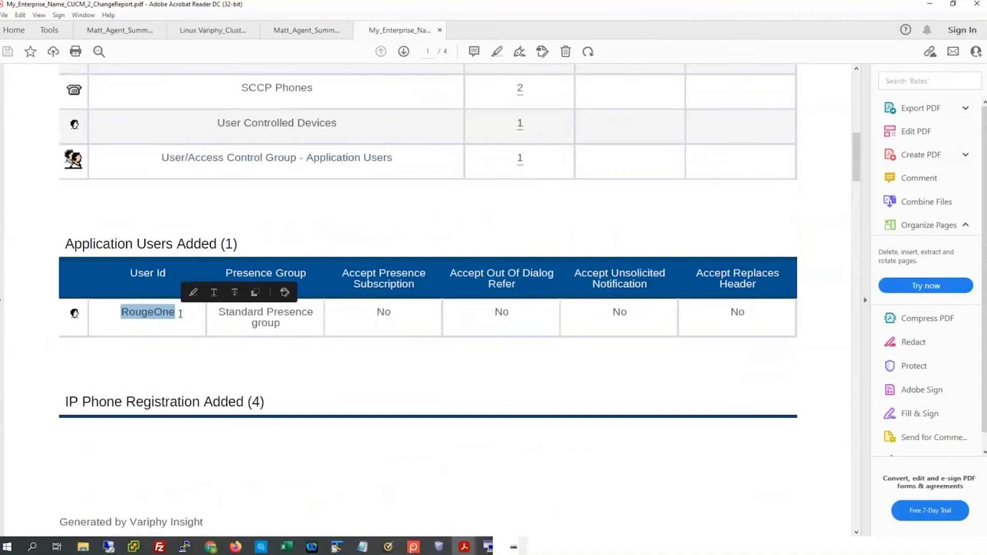
pyautogui.scroll(-6, 348, 379)
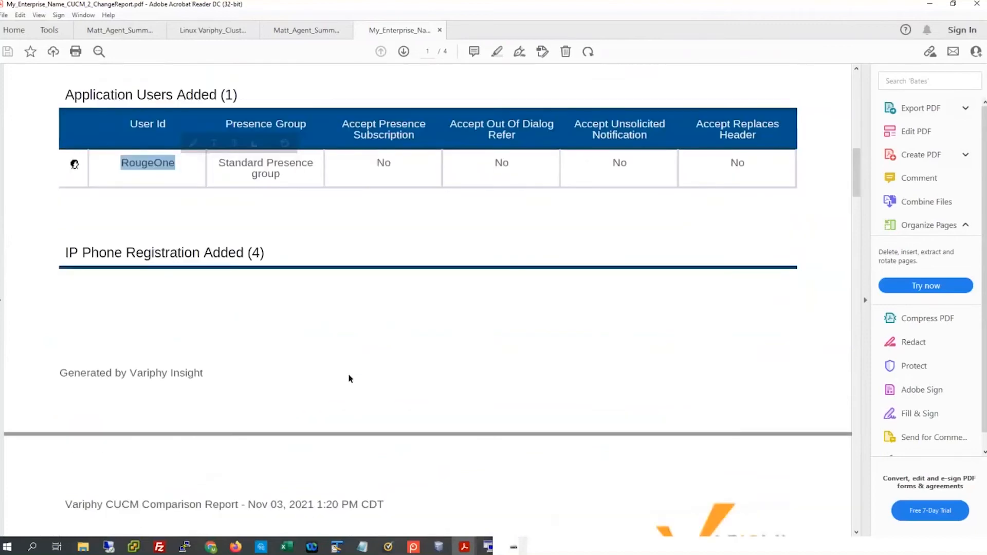
# Step: Examine the added IP phone registrations, especially the SUSPCHAR phone's description, MAC address and extension
pyautogui.scroll(-2, 349, 379)
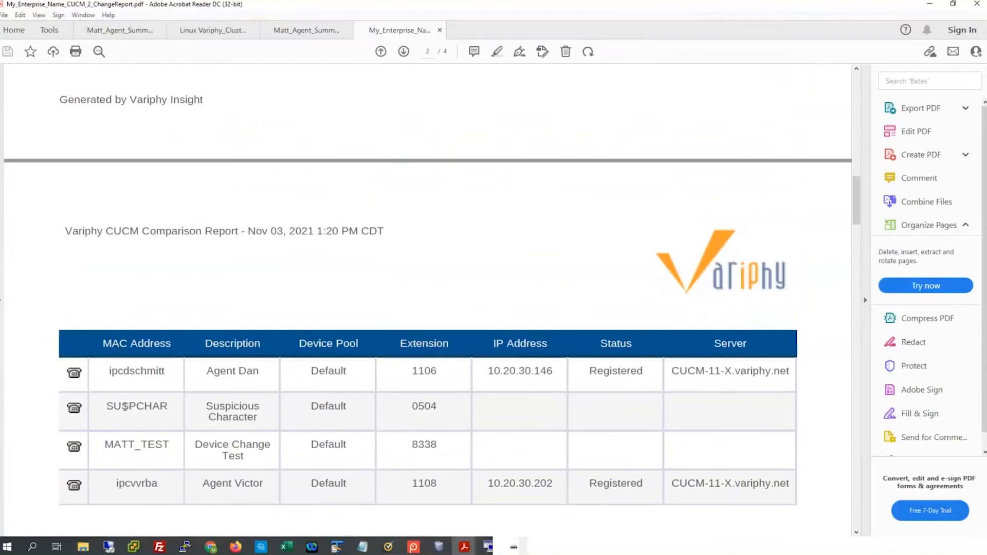
pyautogui.moveTo(212, 412); pyautogui.dragTo(240, 417)
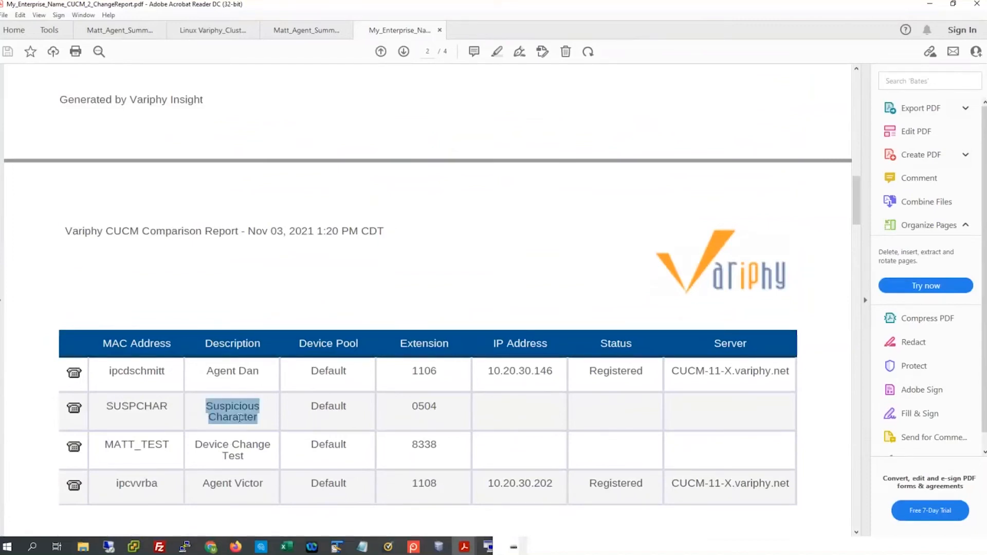
pyautogui.moveTo(111, 408); pyautogui.dragTo(165, 409)
pyautogui.moveTo(411, 407); pyautogui.dragTo(437, 409)
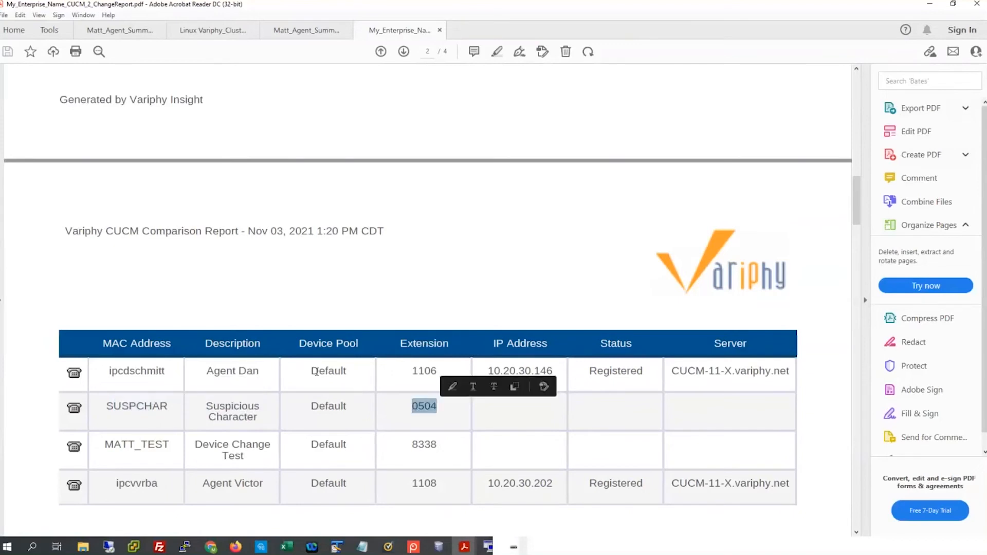
pyautogui.scroll(-3, 316, 372)
pyautogui.scroll(-5, 316, 372)
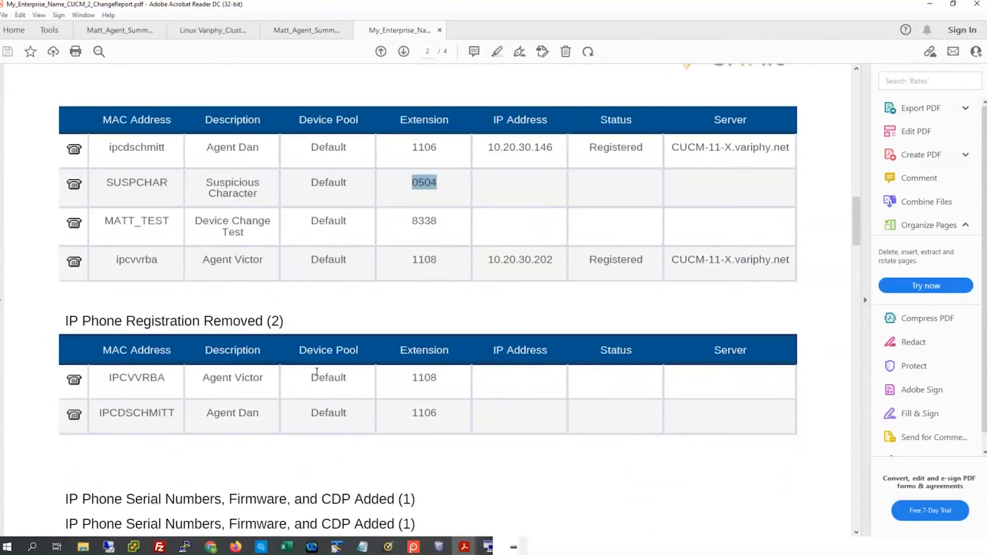
# Step: Examine the added and changed IP phone serial numbers, firmware and CDP data, and the descriptions of the added lines
pyautogui.scroll(-3, 317, 375)
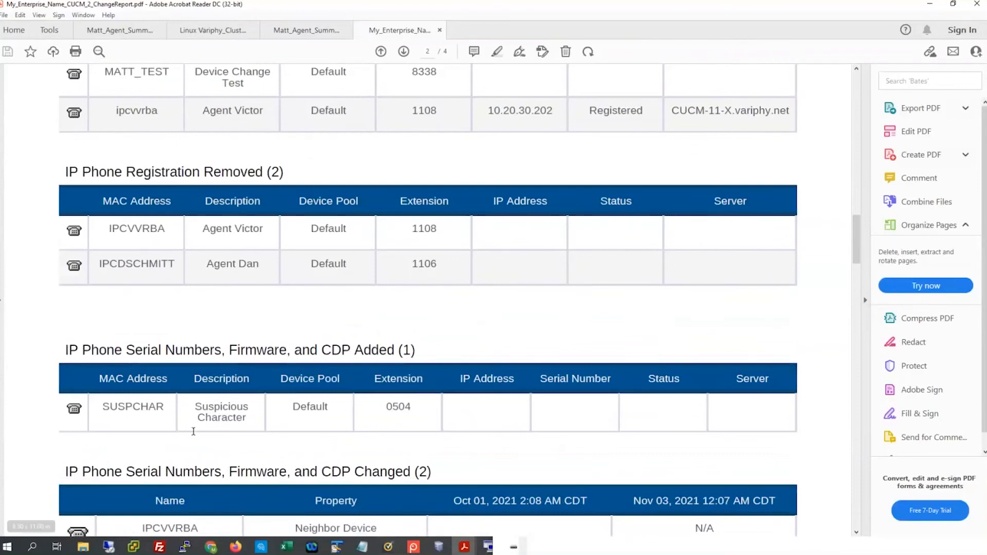
pyautogui.scroll(-1, 258, 434)
pyautogui.scroll(-3, 258, 433)
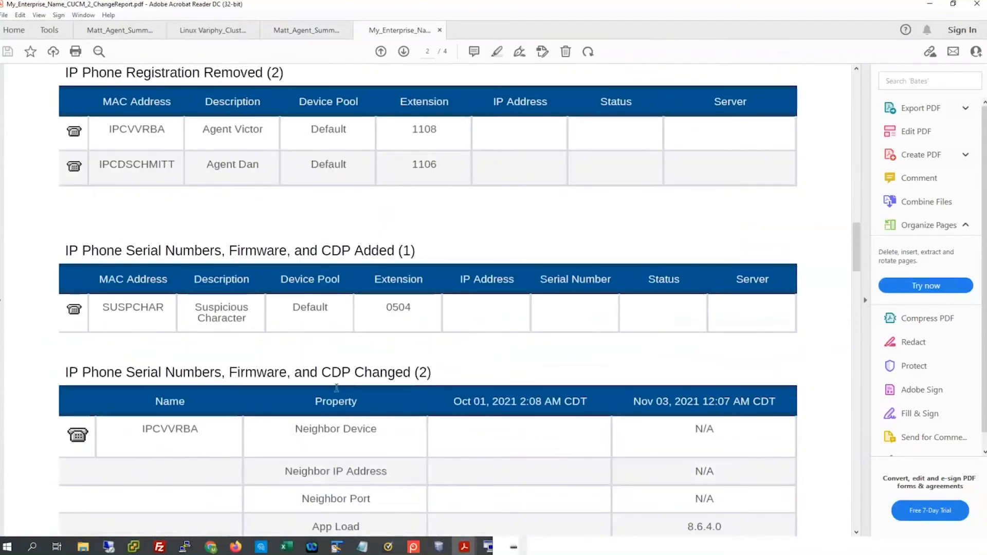
pyautogui.scroll(-3, 273, 375)
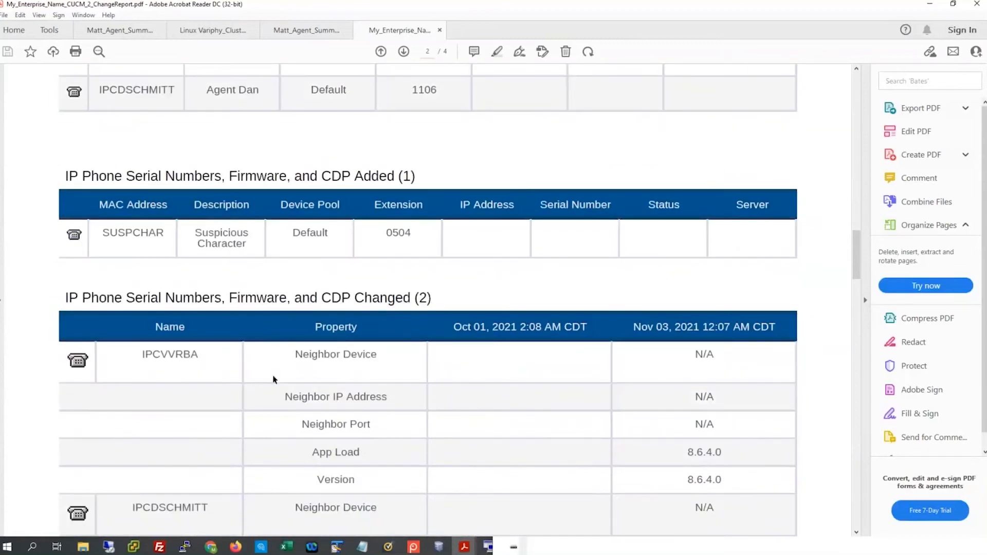
pyautogui.scroll(-15, 272, 379)
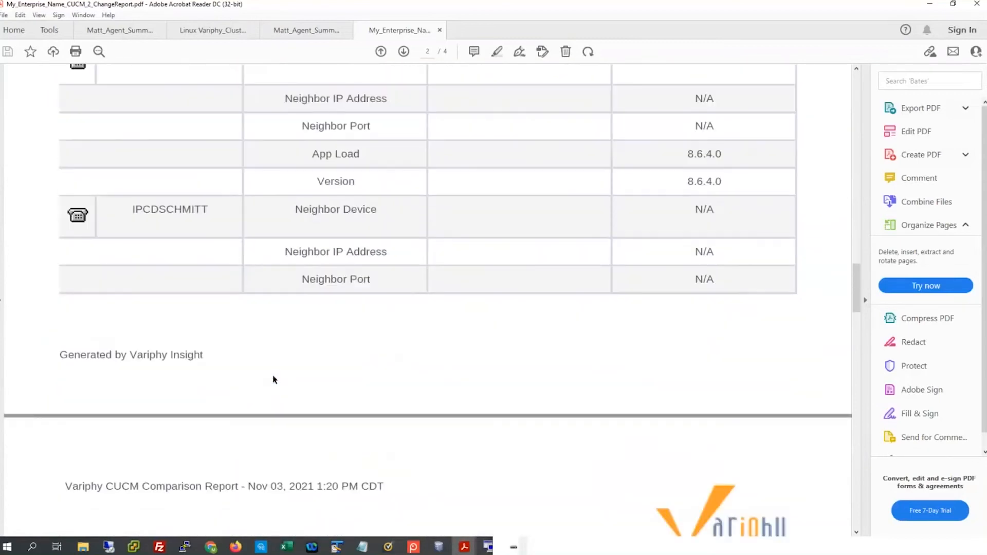
pyautogui.scroll(-5, 273, 380)
pyautogui.scroll(-5, 273, 379)
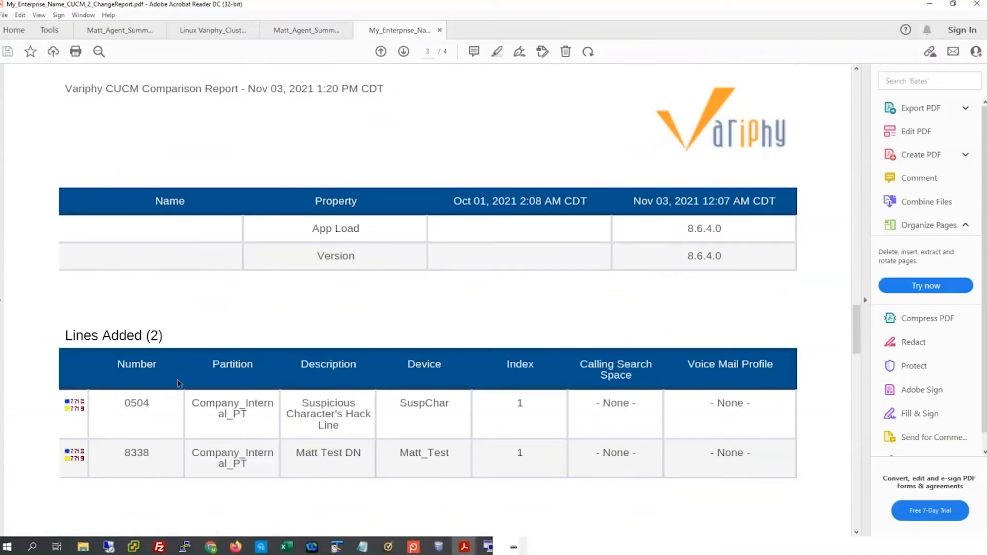
pyautogui.moveTo(300, 402); pyautogui.dragTo(358, 424)
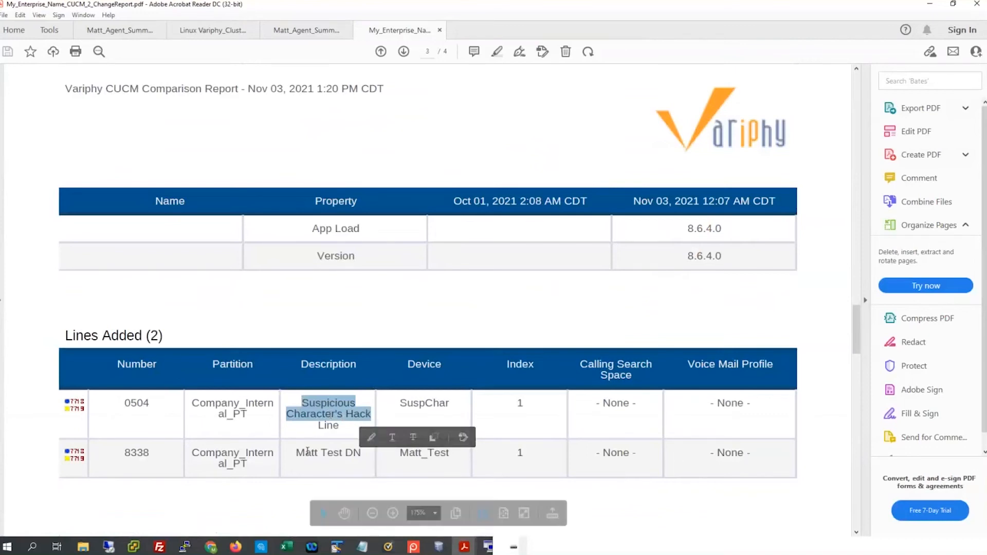
pyautogui.moveTo(296, 453); pyautogui.dragTo(342, 454)
pyautogui.click(343, 331)
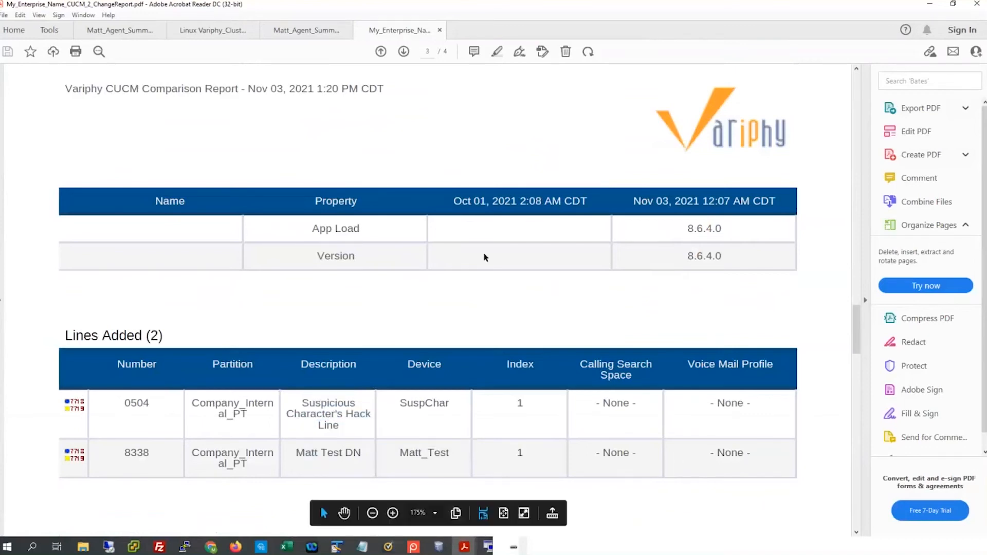
pyautogui.click(470, 203)
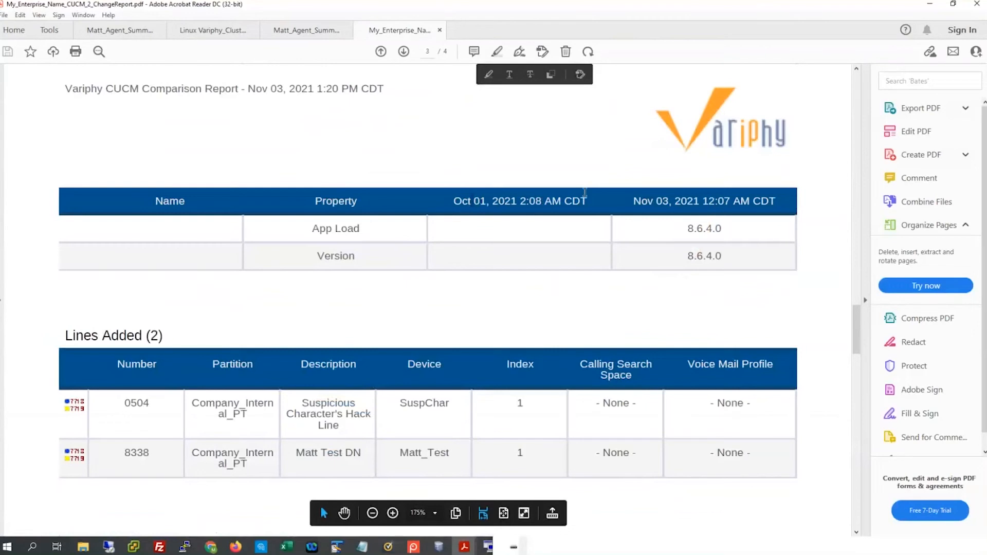
pyautogui.moveTo(857, 309); pyautogui.dragTo(856, 77)
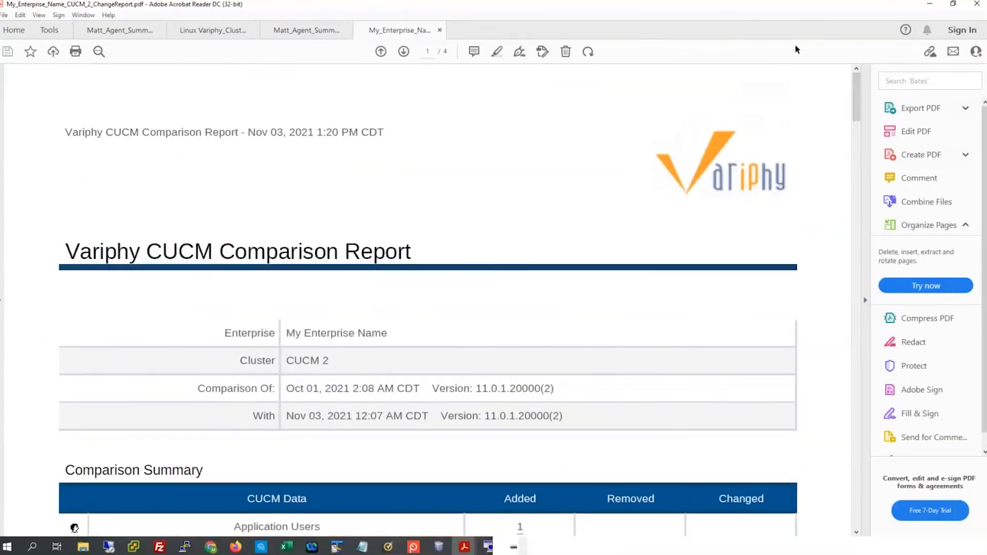
pyautogui.click(953, 3)
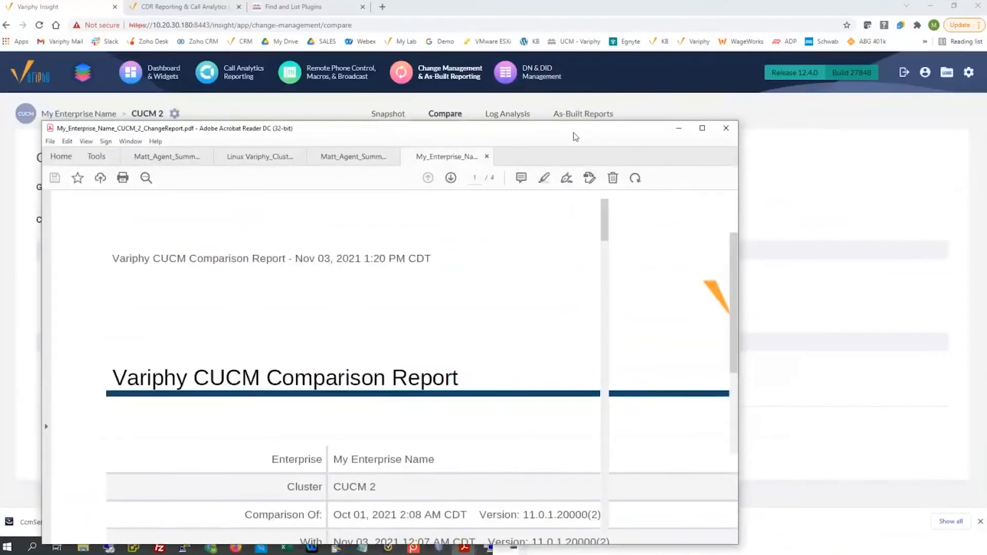
pyautogui.click(679, 128)
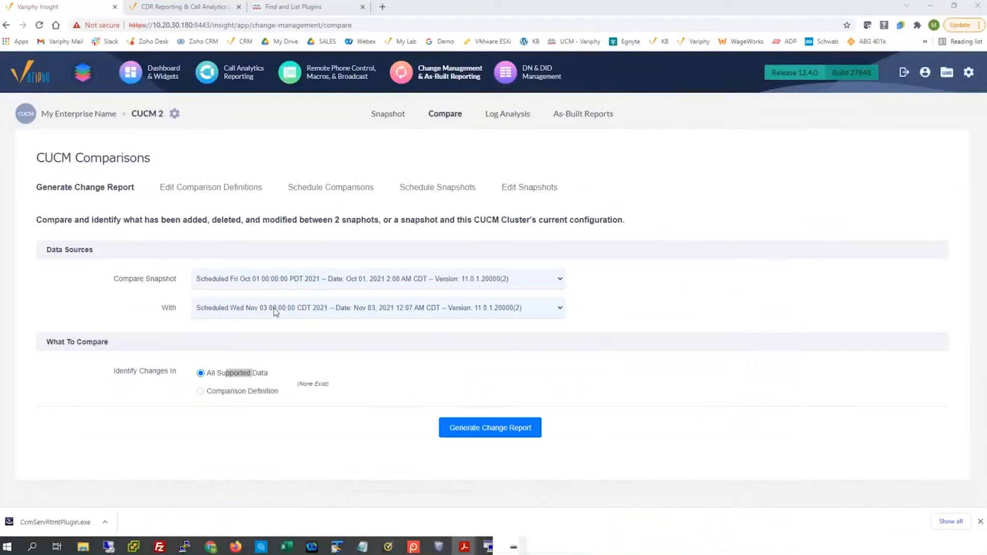
pyautogui.click(506, 121)
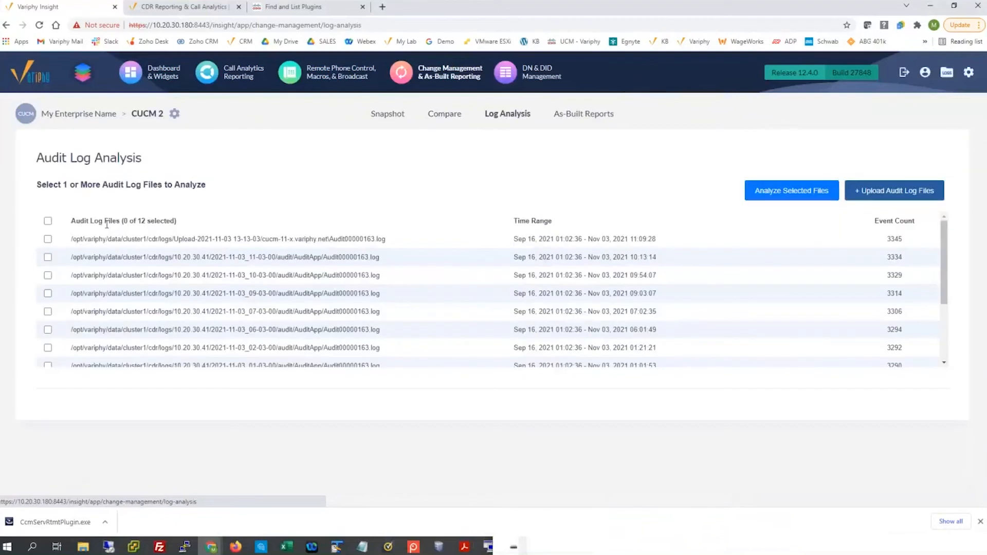
pyautogui.moveTo(513, 241); pyautogui.dragTo(658, 246)
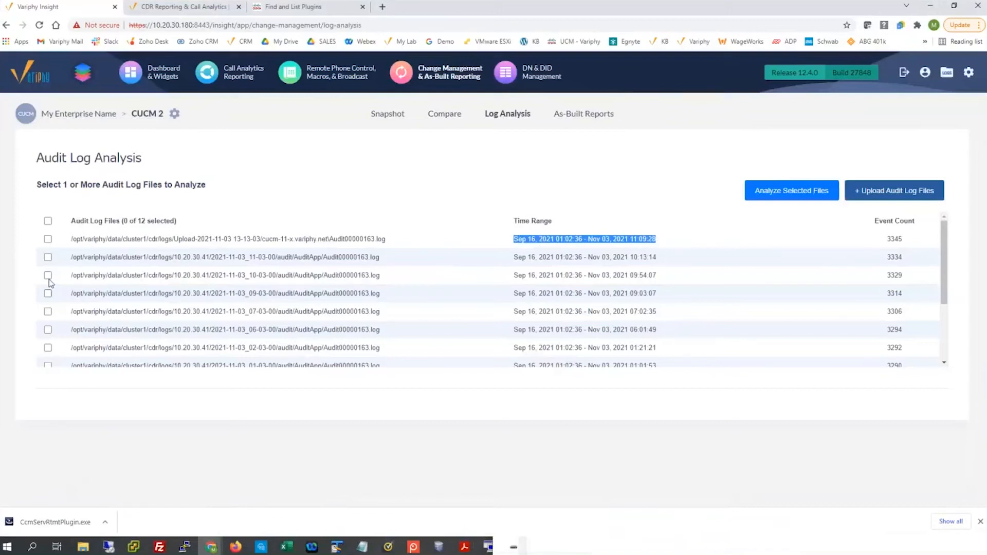
pyautogui.click(47, 239)
pyautogui.click(799, 190)
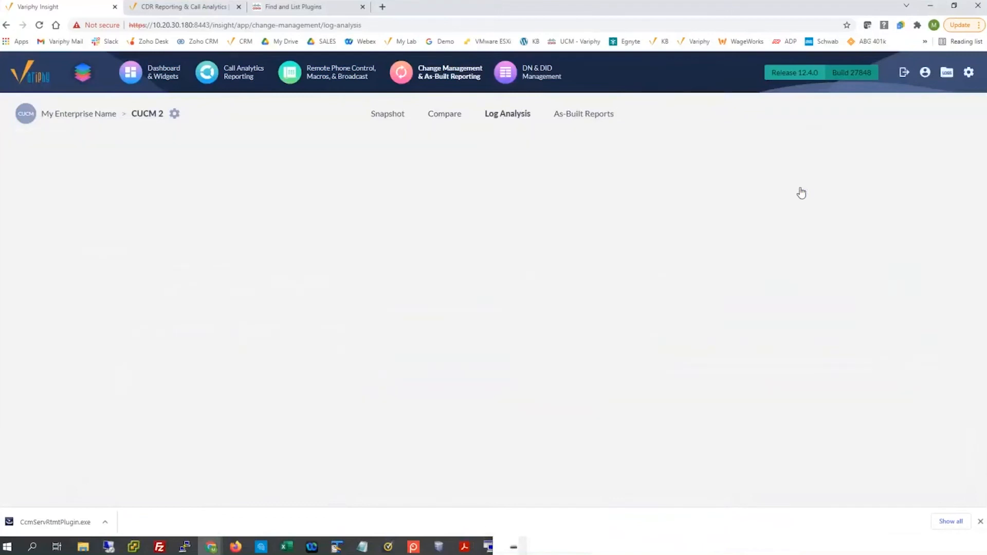
# Step: View the analyzed file's events with the UserLogging event type included
pyautogui.scroll(-3, 370, 293)
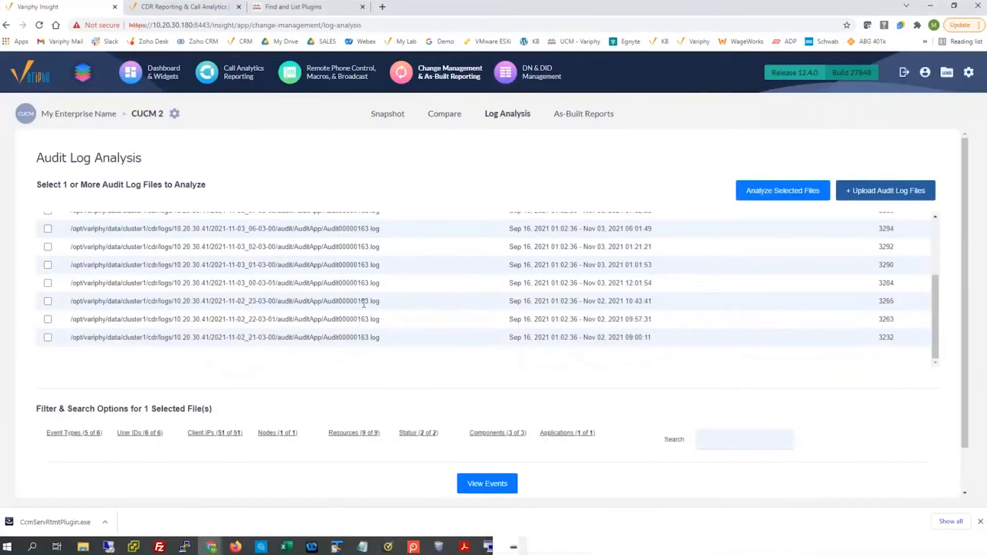
pyautogui.scroll(-1, 337, 399)
pyautogui.click(92, 388)
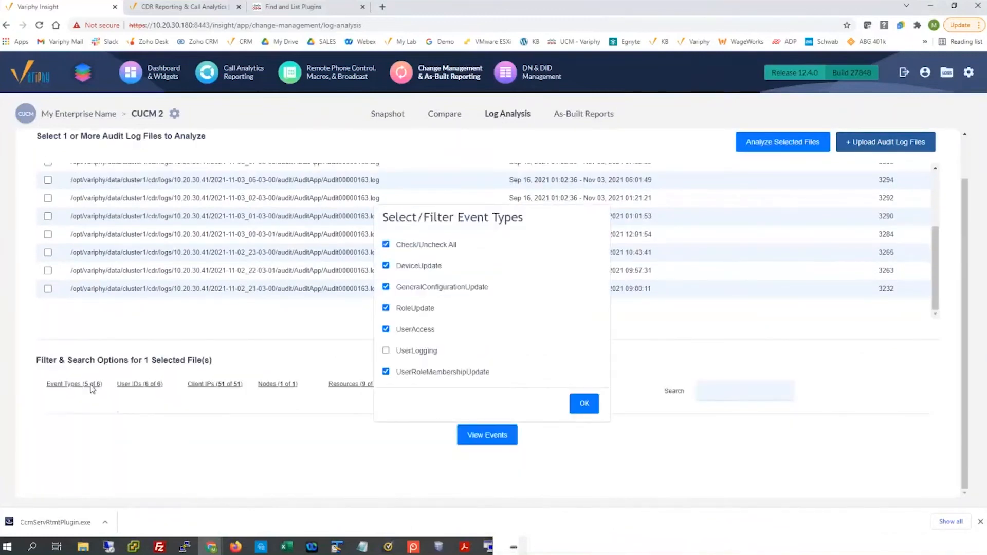
pyautogui.click(386, 350)
pyautogui.click(581, 403)
pyautogui.click(487, 435)
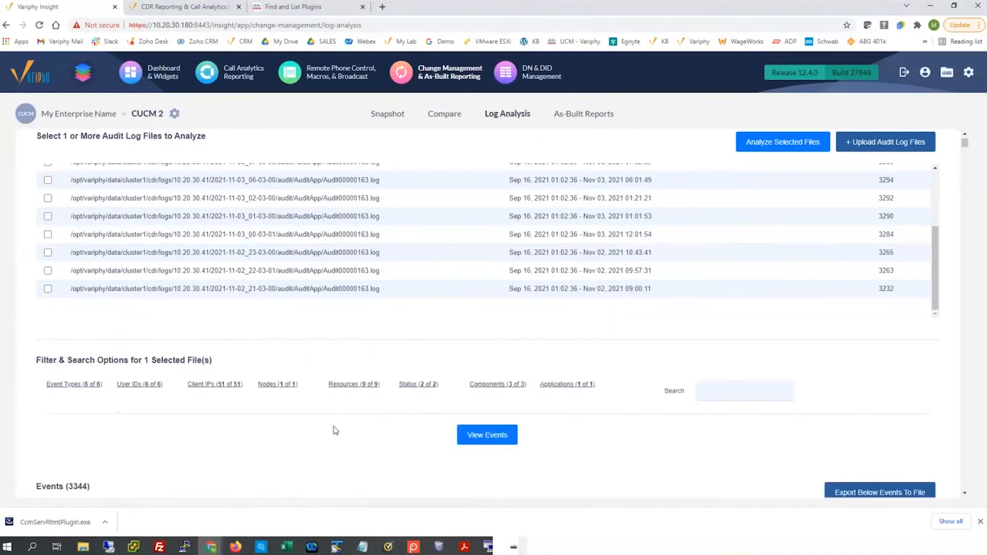
pyautogui.scroll(-5, 335, 431)
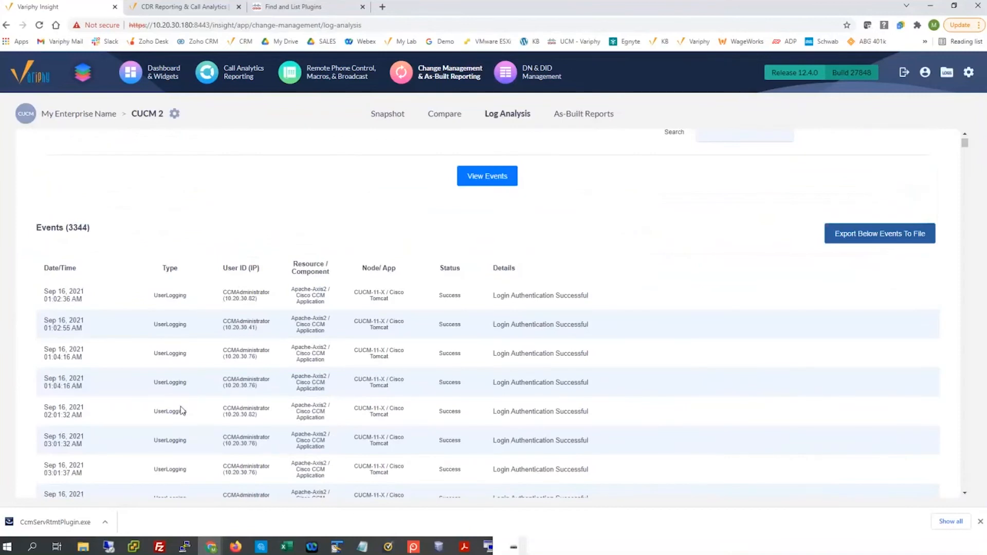
pyautogui.scroll(5, 88, 383)
# Step: Exclude UserLogging from the event types and view the filtered audit log events
pyautogui.click(89, 383)
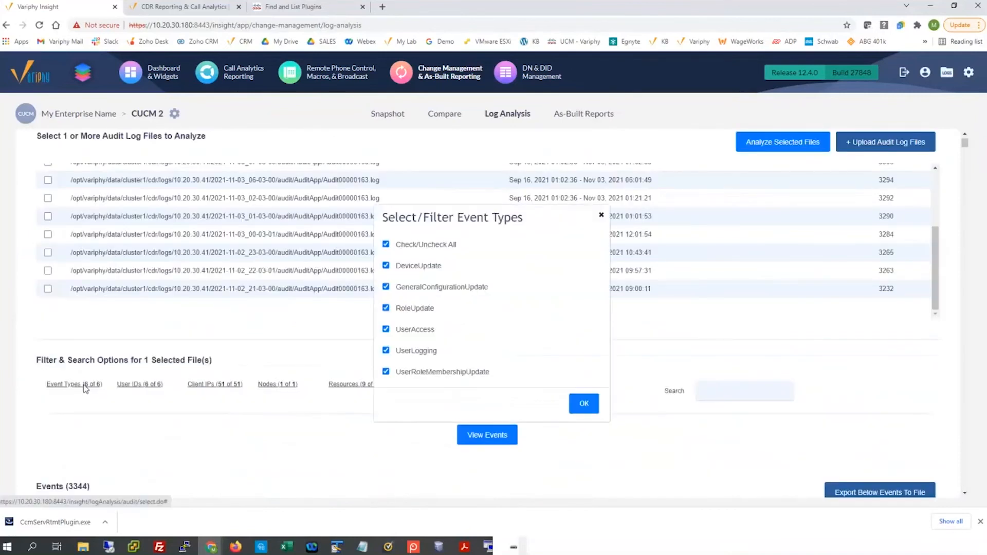
pyautogui.click(386, 351)
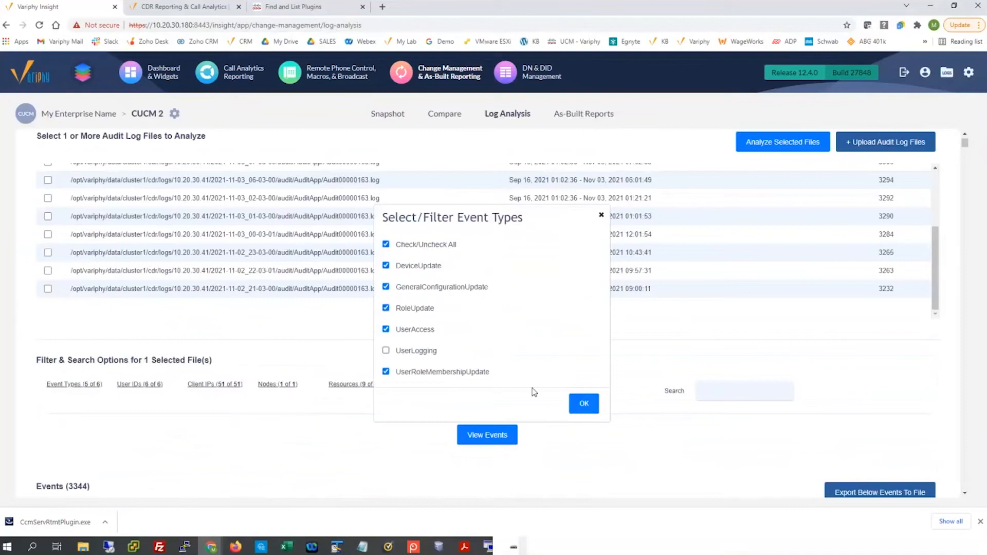
pyautogui.click(579, 405)
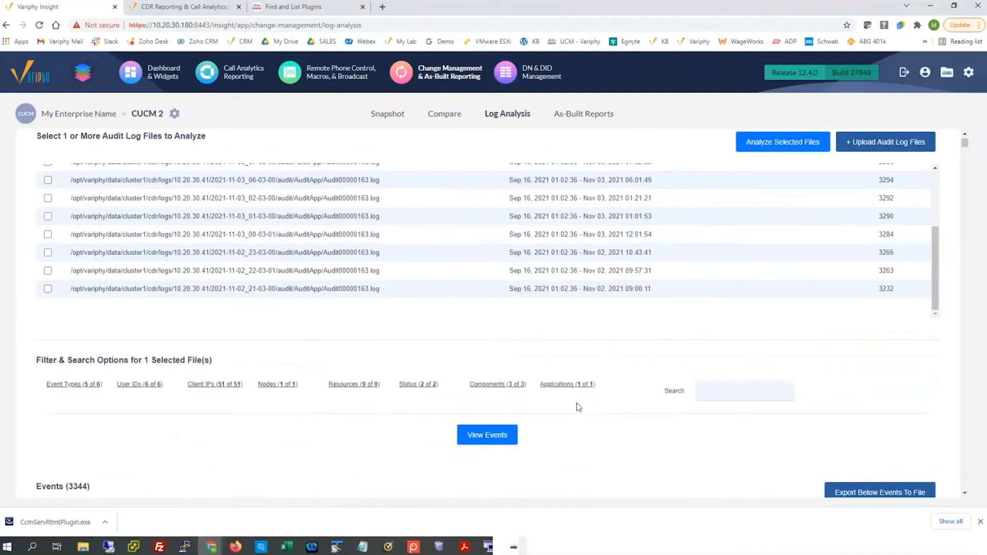
pyautogui.click(488, 437)
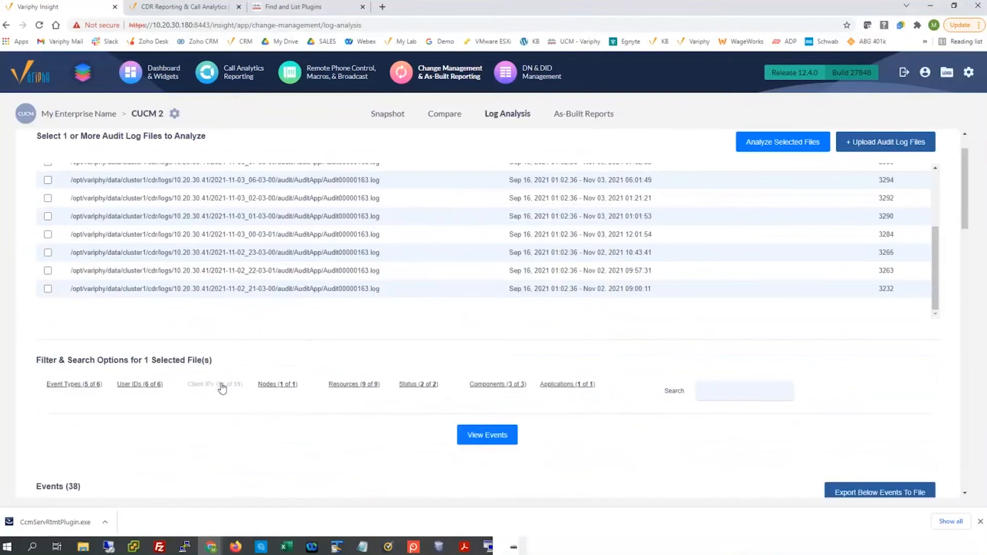
# Step: Examine the details of the Oct 25, 2021 ucuserprofile additions and deletions in the filtered audit log events
pyautogui.scroll(-4, 170, 404)
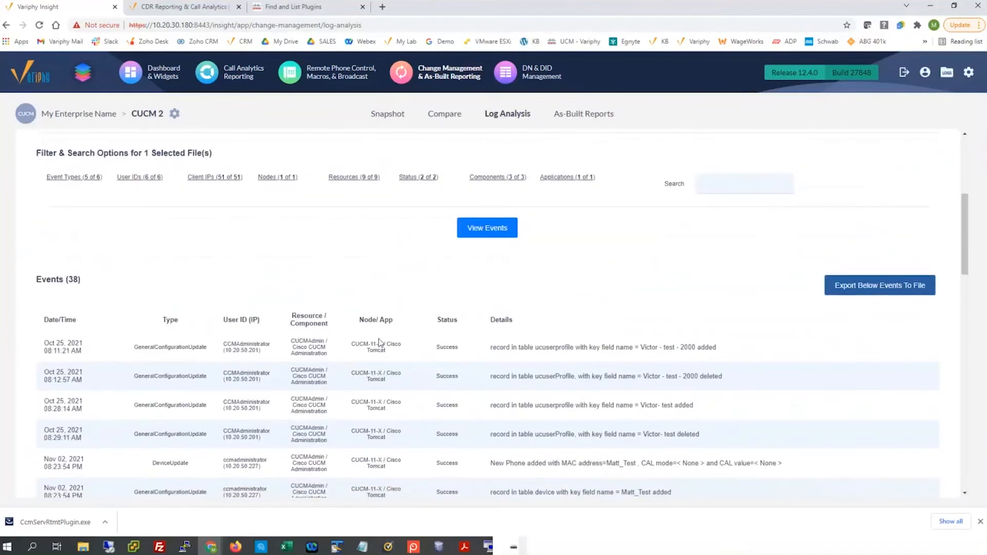
pyautogui.hotkey('ctrl', '+')
pyautogui.hotkey('ctrl', '+')
pyautogui.scroll(-3, 529, 280)
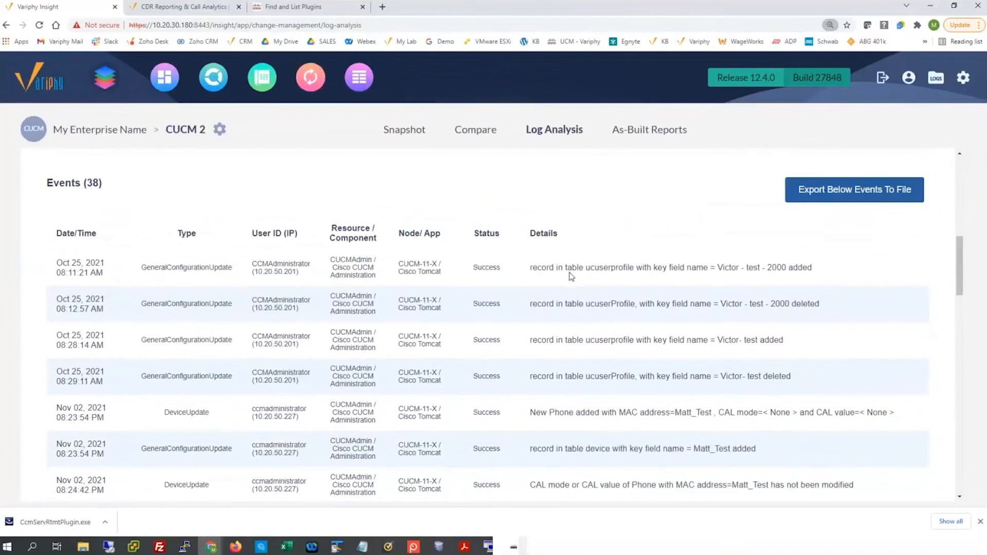
pyautogui.moveTo(708, 268); pyautogui.dragTo(737, 268)
pyautogui.moveTo(726, 303); pyautogui.dragTo(740, 303)
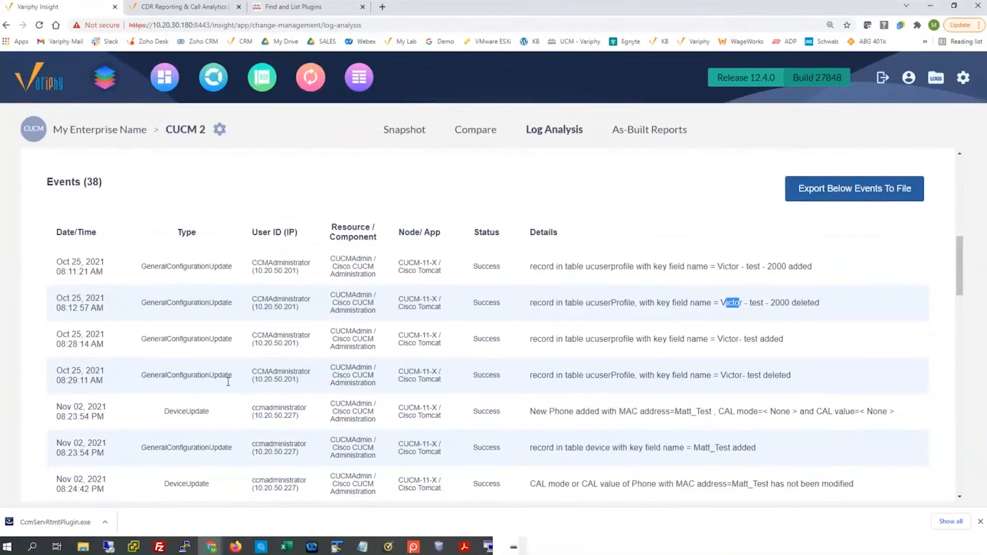
# Step: Examine the date, user ID and details of the Nov 02, 2021 events for the first new phone and its directory line
pyautogui.tripleClick(61, 406)
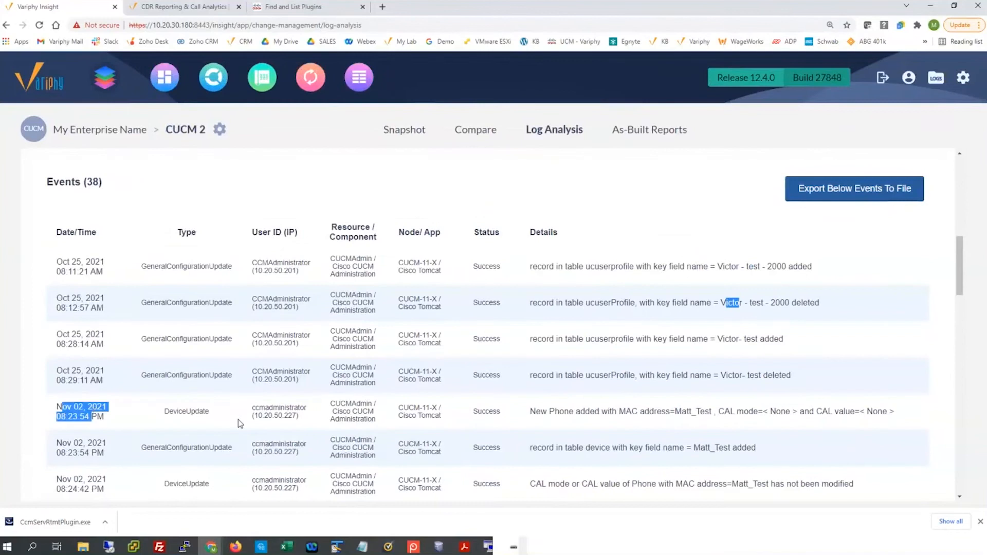
pyautogui.moveTo(251, 416); pyautogui.dragTo(306, 409)
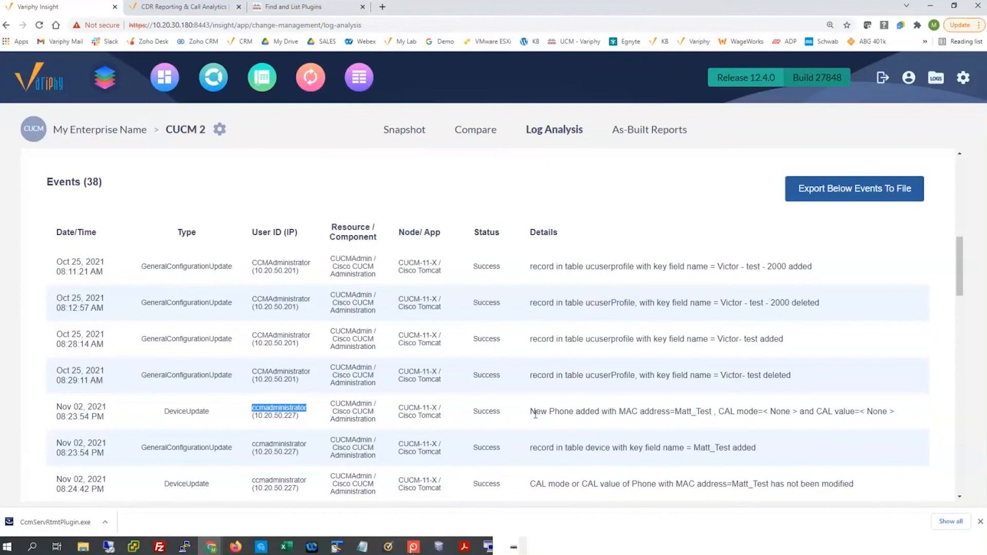
pyautogui.moveTo(534, 415); pyautogui.dragTo(691, 414)
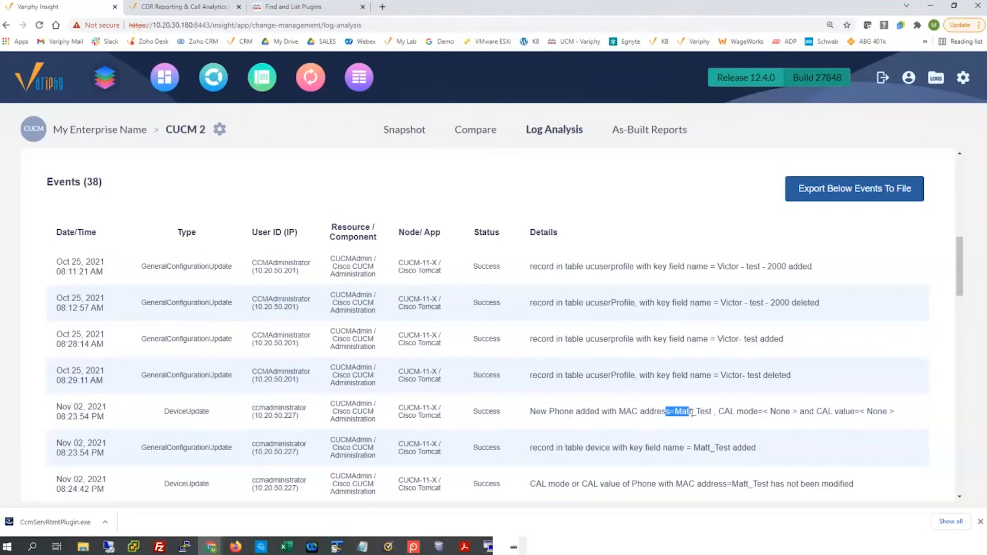
pyautogui.scroll(-2, 680, 425)
pyautogui.scroll(-1, 679, 424)
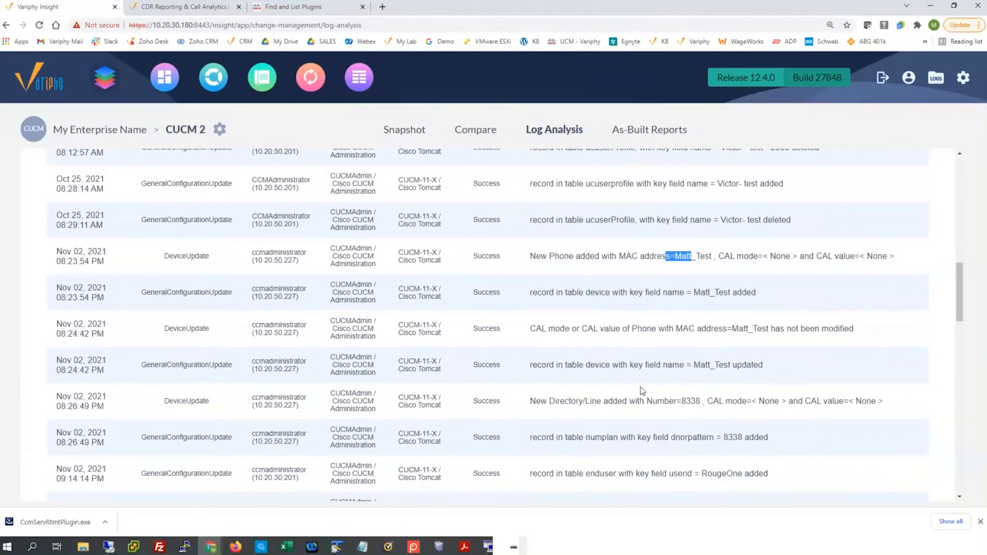
pyautogui.moveTo(612, 401); pyautogui.dragTo(657, 401)
pyautogui.moveTo(627, 438); pyautogui.dragTo(695, 440)
pyautogui.scroll(-3, 667, 452)
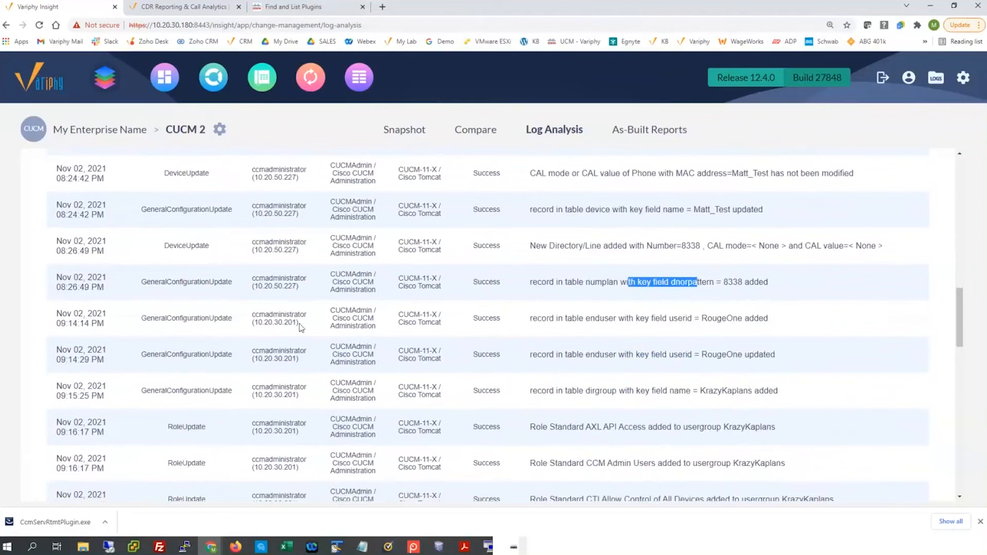
# Step: Trace the 09:14–09:16 PM end user, user group and role additions to their client IP, checking it against the Remote Desktop session
pyautogui.moveTo(256, 315); pyautogui.dragTo(297, 323)
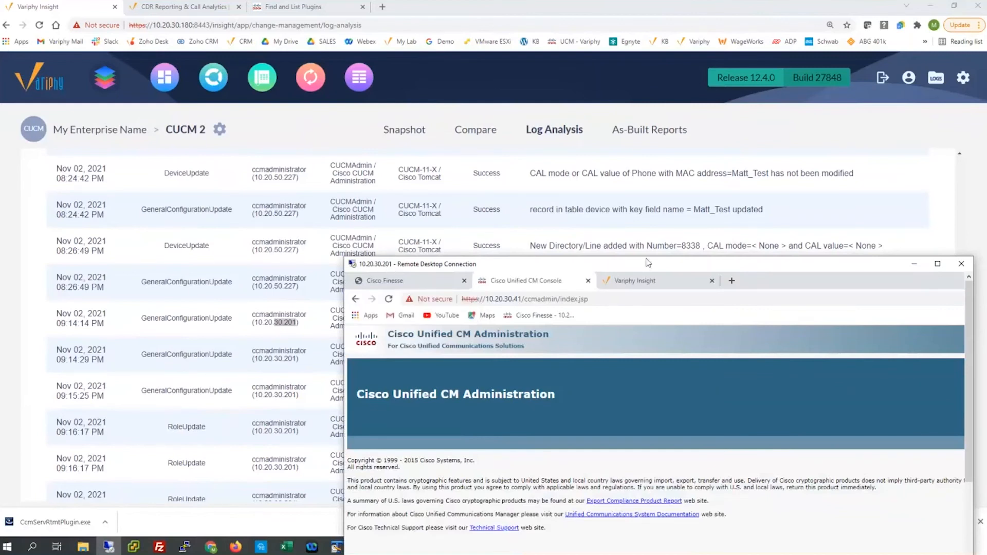
pyautogui.click(917, 264)
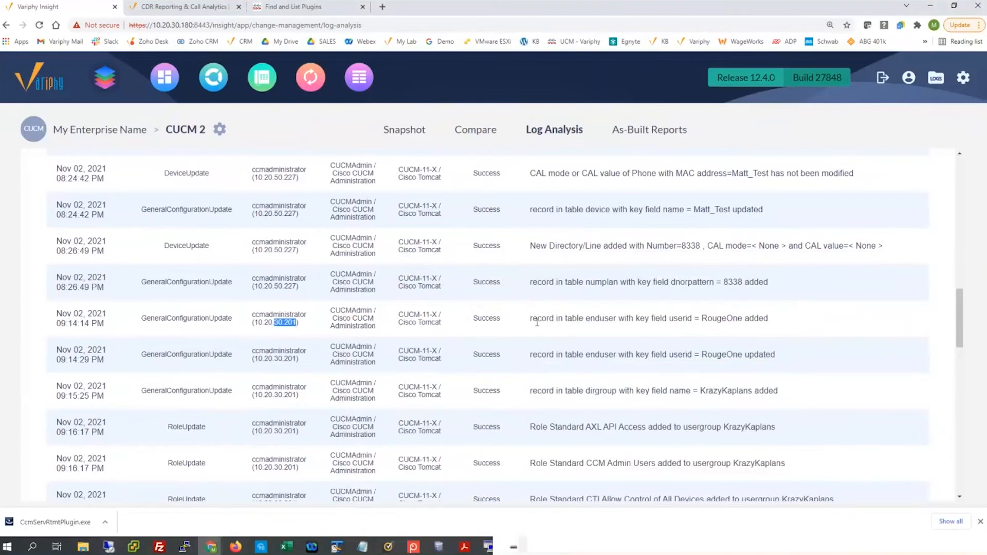
pyautogui.moveTo(537, 322); pyautogui.dragTo(770, 319)
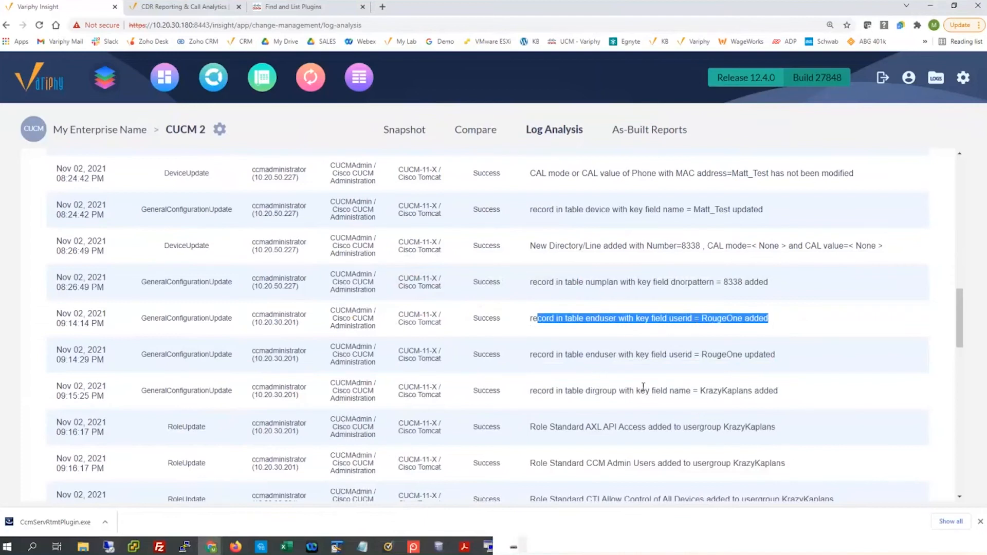
pyautogui.moveTo(636, 391); pyautogui.dragTo(782, 396)
pyautogui.click(567, 427)
pyautogui.moveTo(567, 428); pyautogui.dragTo(761, 427)
pyautogui.scroll(-2, 740, 422)
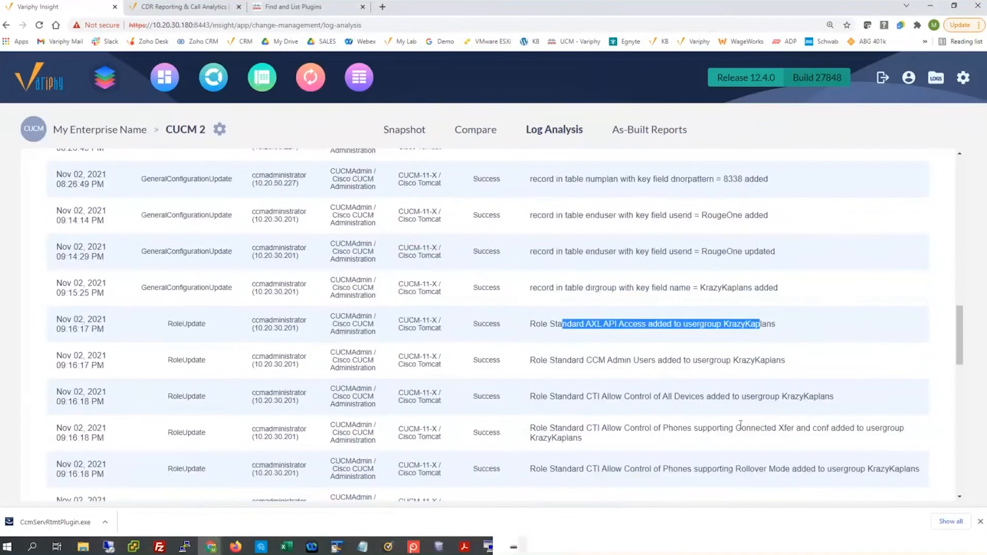
pyautogui.moveTo(612, 359); pyautogui.dragTo(647, 368)
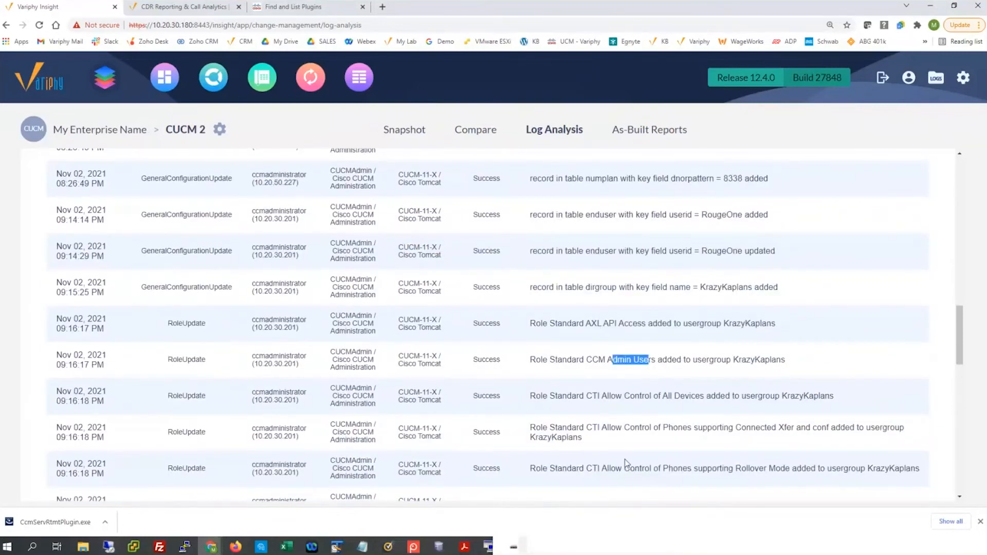
pyautogui.scroll(-2, 624, 459)
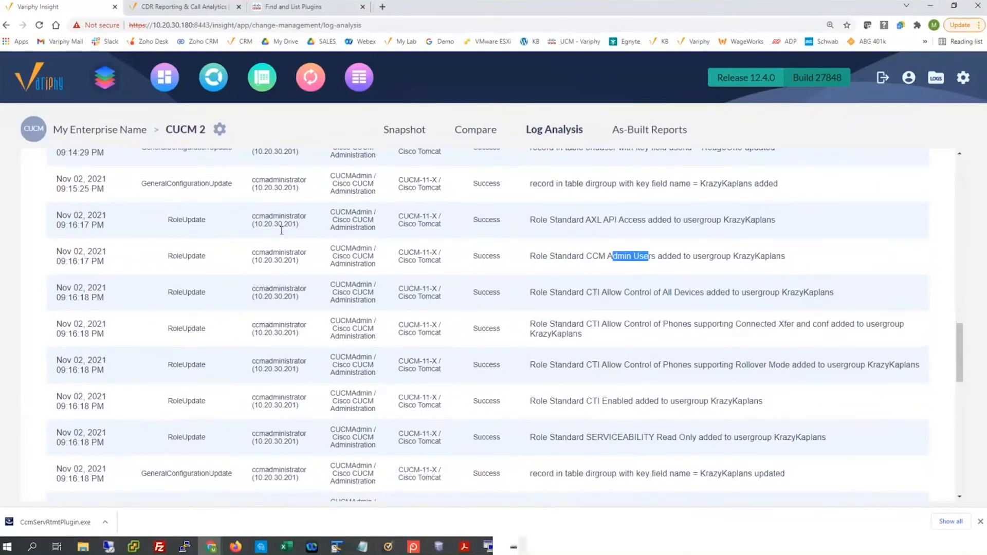
# Step: Examine the events for the added application user, the SuspChar phone and its new directory line
pyautogui.scroll(-3, 283, 231)
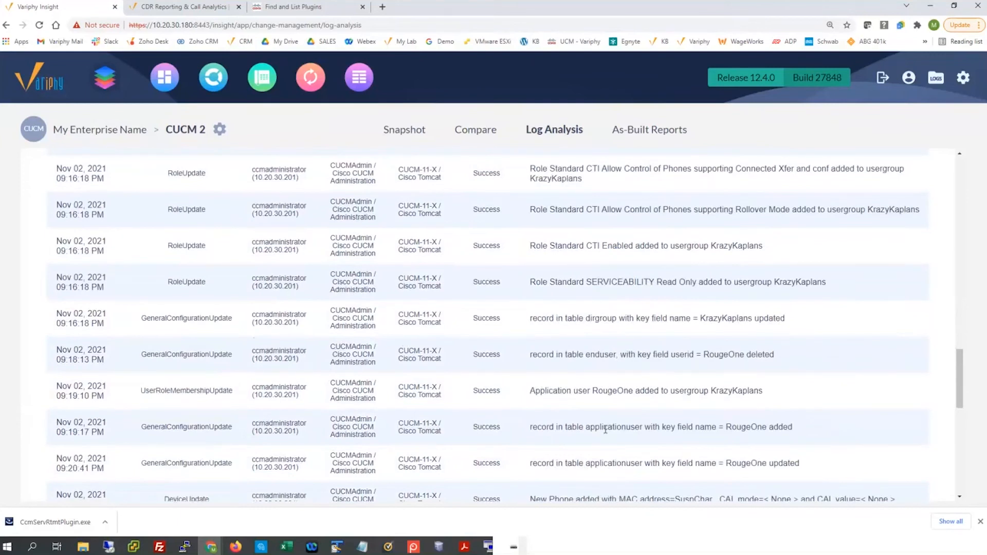
pyautogui.moveTo(602, 428); pyautogui.dragTo(734, 427)
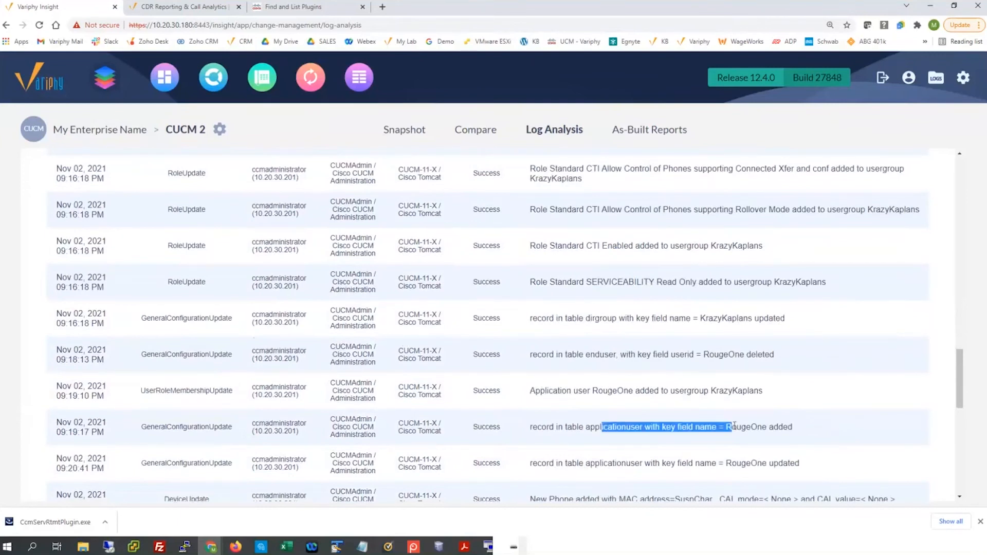
pyautogui.scroll(-2, 734, 425)
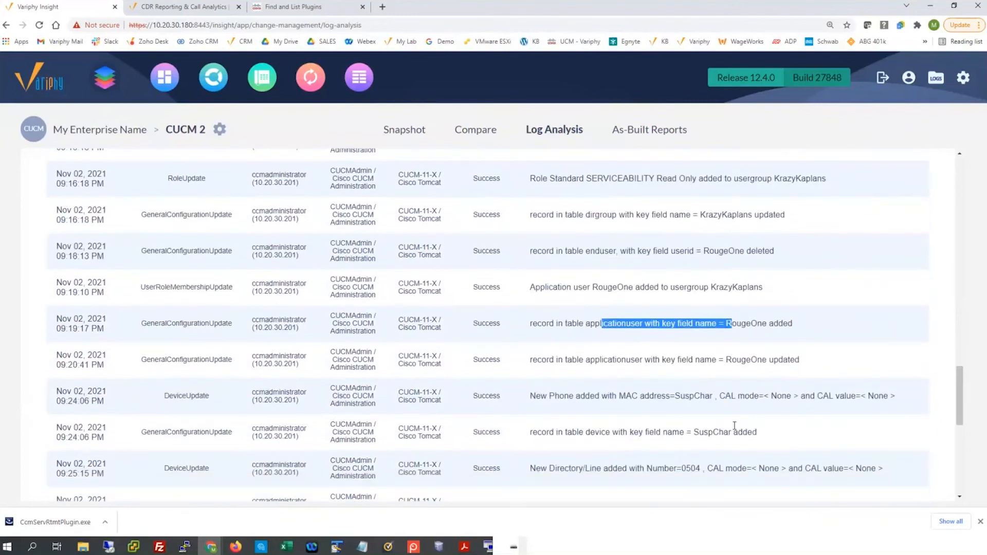
pyautogui.moveTo(663, 396); pyautogui.dragTo(719, 397)
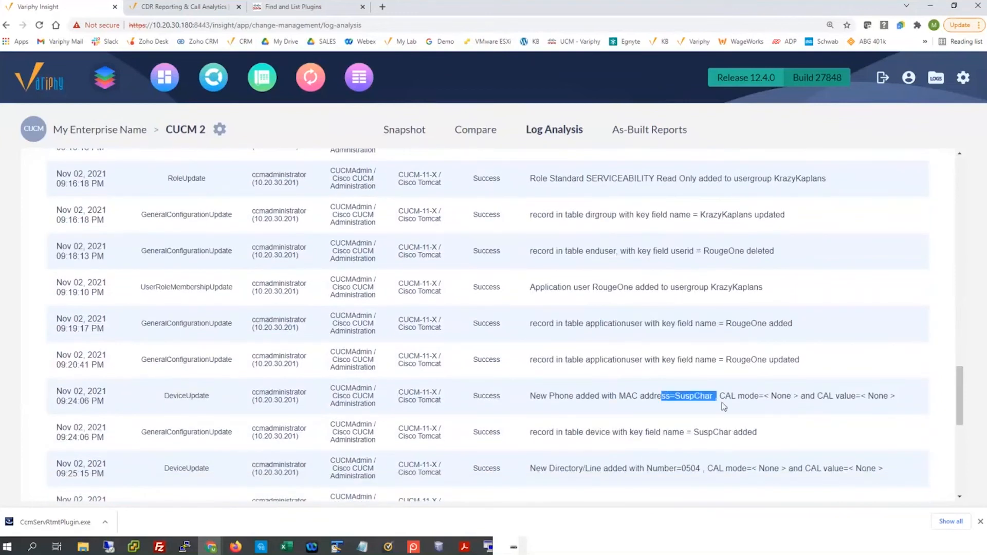
pyautogui.moveTo(680, 459); pyautogui.dragTo(691, 465)
pyautogui.scroll(-2, 523, 378)
pyautogui.scroll(-5, 521, 377)
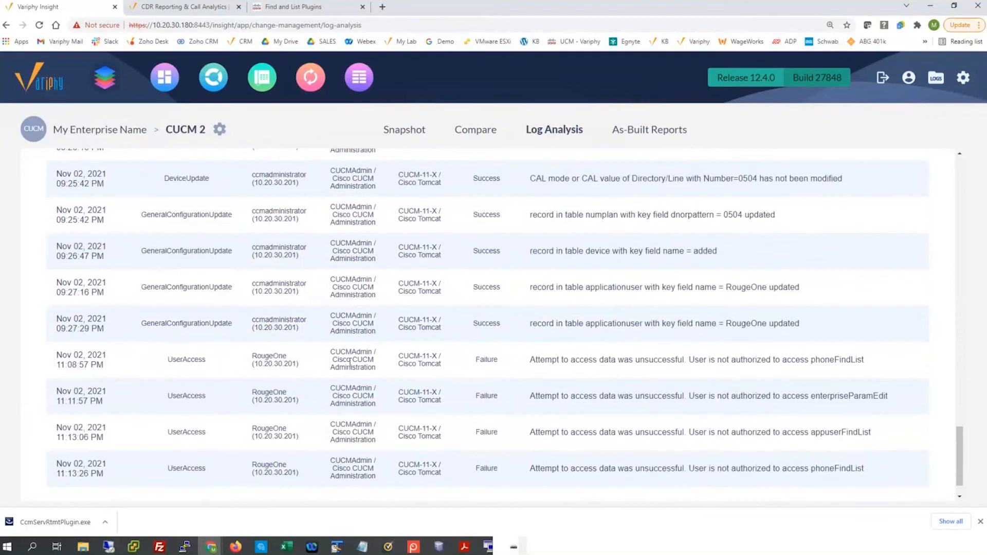
# Step: Examine the user ID, client IP, status and details of the UserAccess events at the end of the log
pyautogui.moveTo(250, 360); pyautogui.dragTo(290, 363)
pyautogui.doubleClick(286, 365)
pyautogui.moveTo(476, 359); pyautogui.dragTo(495, 363)
pyautogui.moveTo(808, 363); pyautogui.dragTo(839, 361)
pyautogui.moveTo(815, 397); pyautogui.dragTo(854, 429)
pyautogui.moveTo(812, 468); pyautogui.dragTo(845, 464)
# Step: Review the CUCM change report's data sources and its Comparison Definition option on the Compare page
pyautogui.click(483, 138)
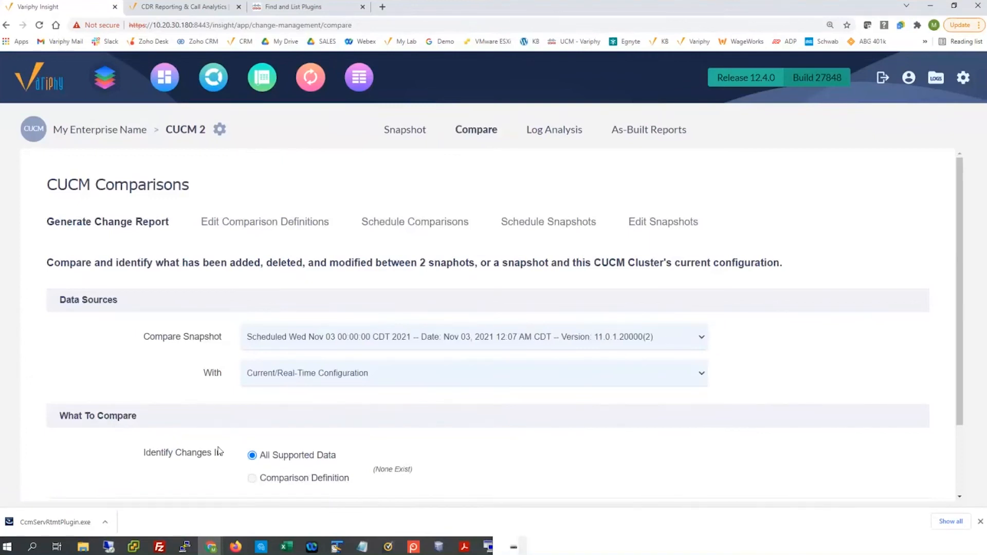
pyautogui.scroll(-2, 221, 447)
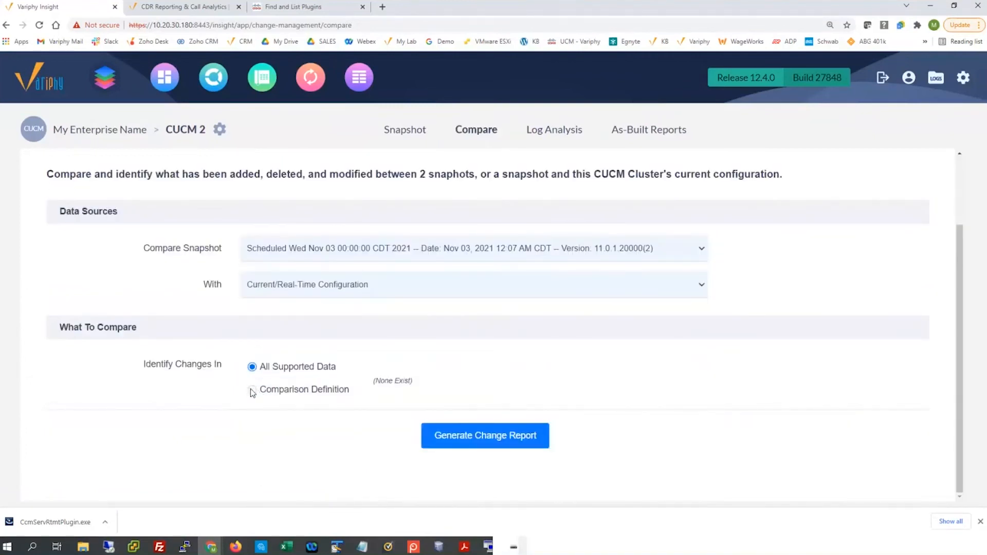
pyautogui.moveTo(289, 390); pyautogui.dragTo(346, 393)
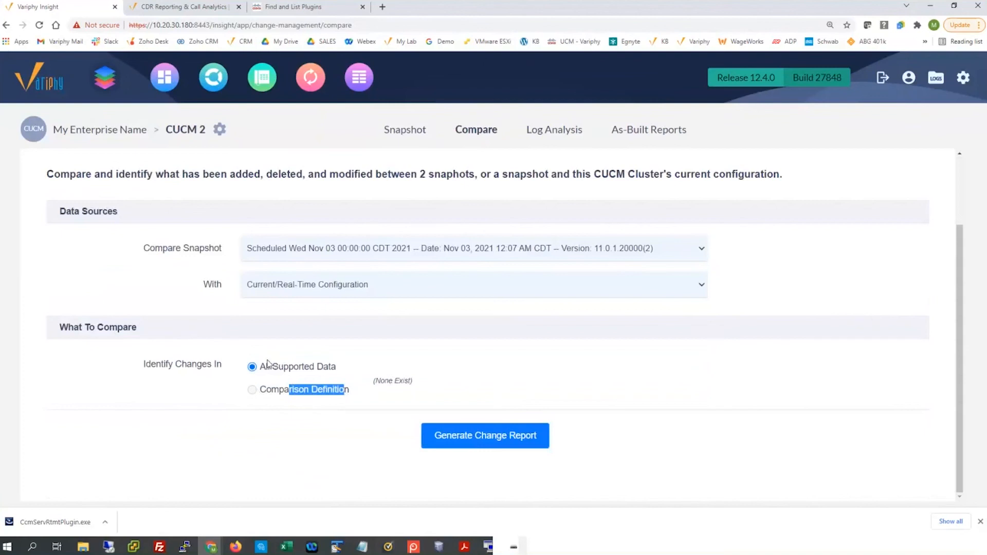
pyautogui.scroll(2, 265, 360)
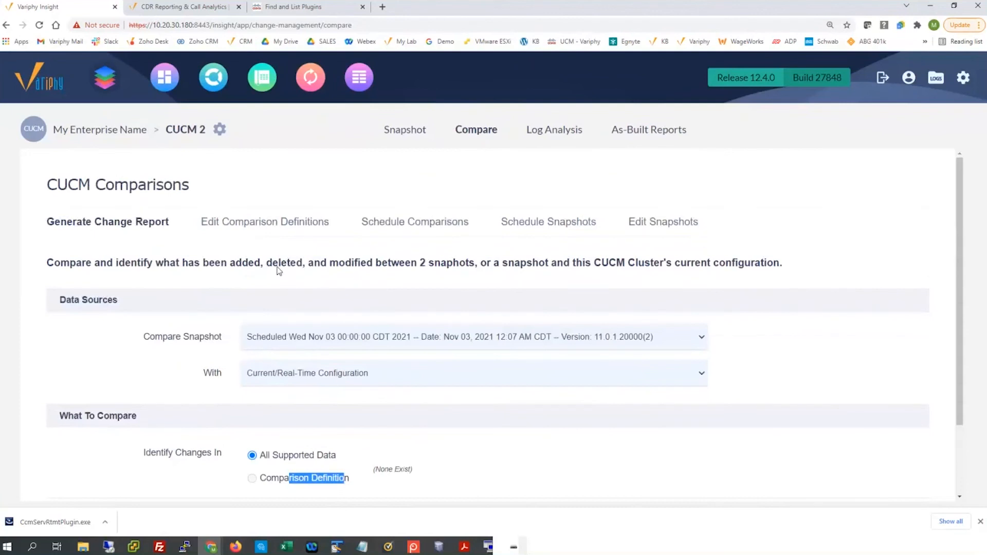
# Step: Try to create a CUCM comparison schedule
pyautogui.click(382, 228)
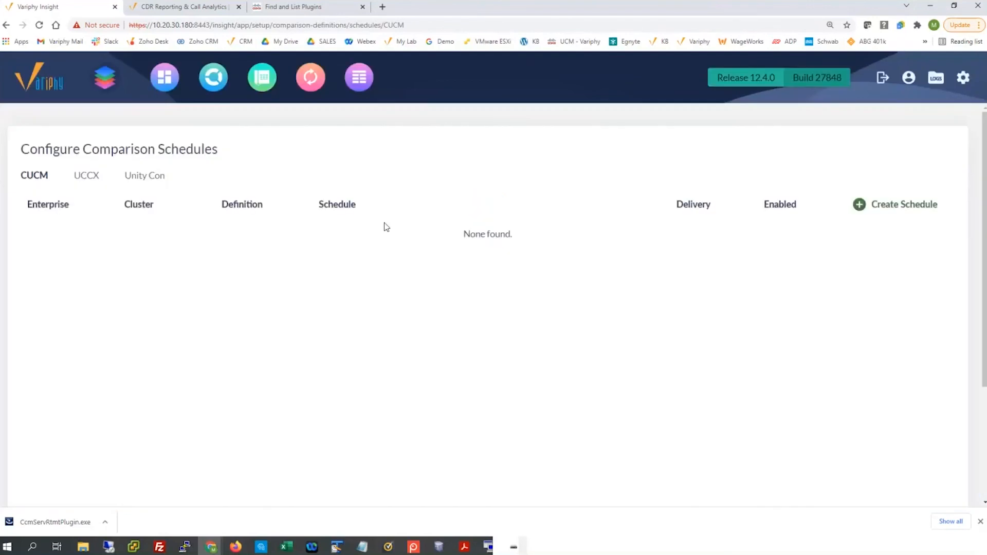
pyautogui.click(883, 206)
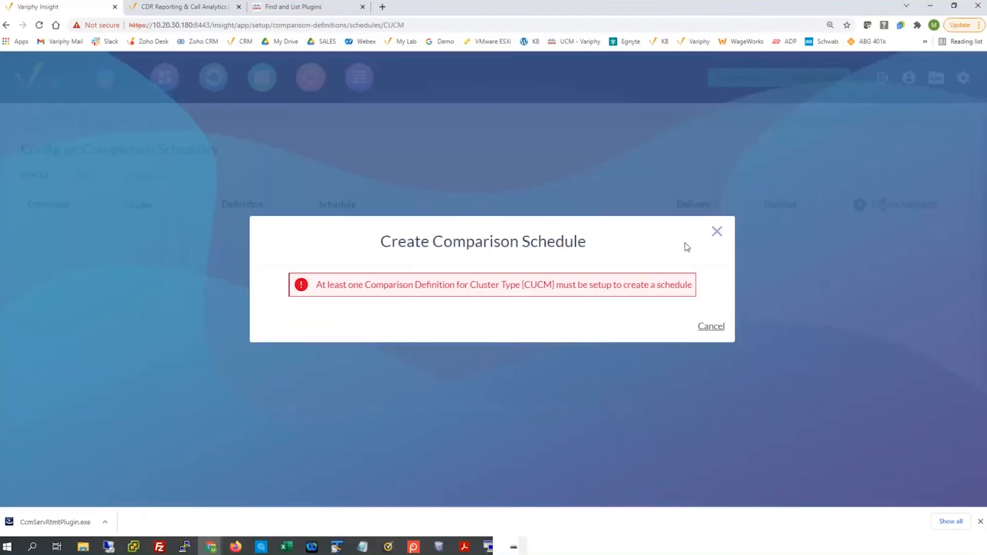
pyautogui.click(715, 232)
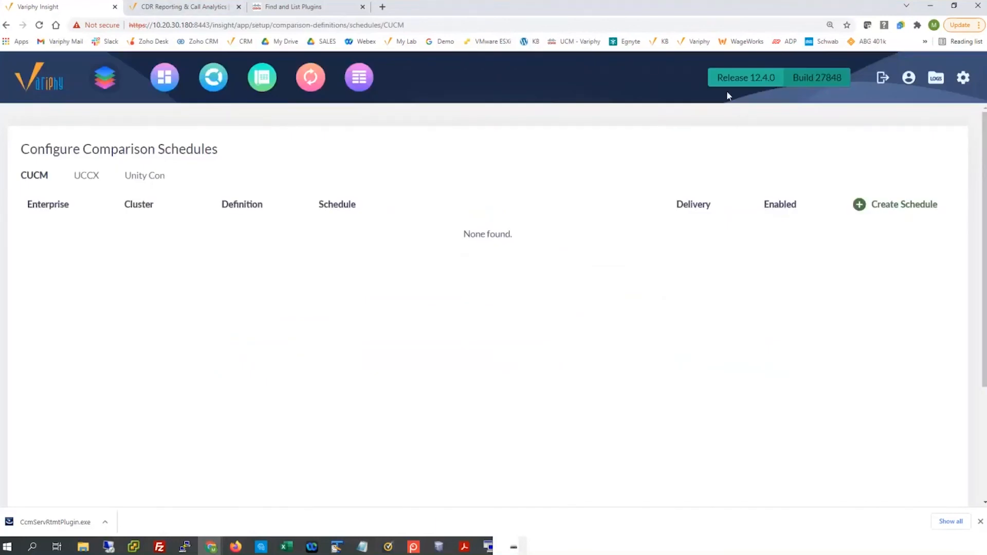
# Step: Return to Change Management, check the job status in the Real Time Monitoring Tool, and open CUCM 2's Log Analysis
pyautogui.click(302, 83)
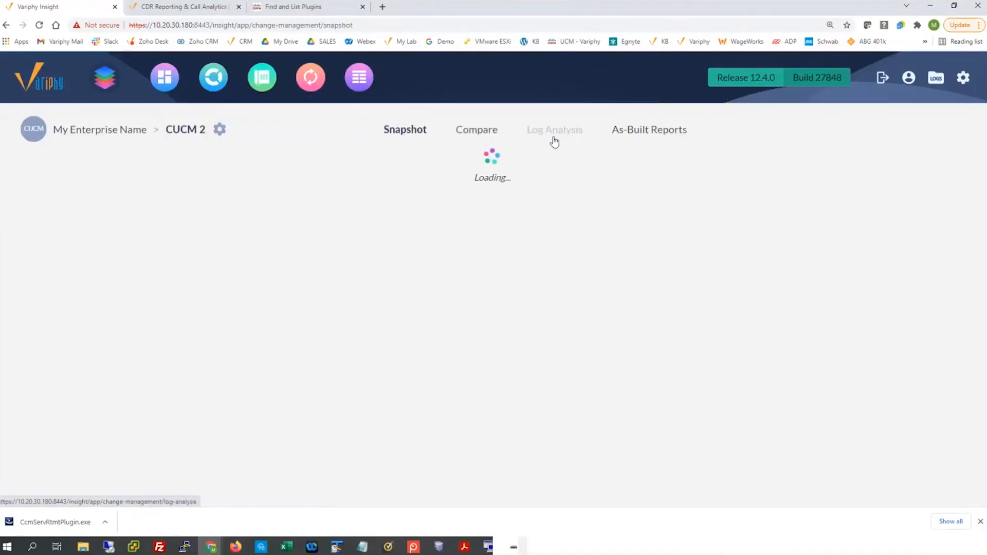
pyautogui.click(487, 550)
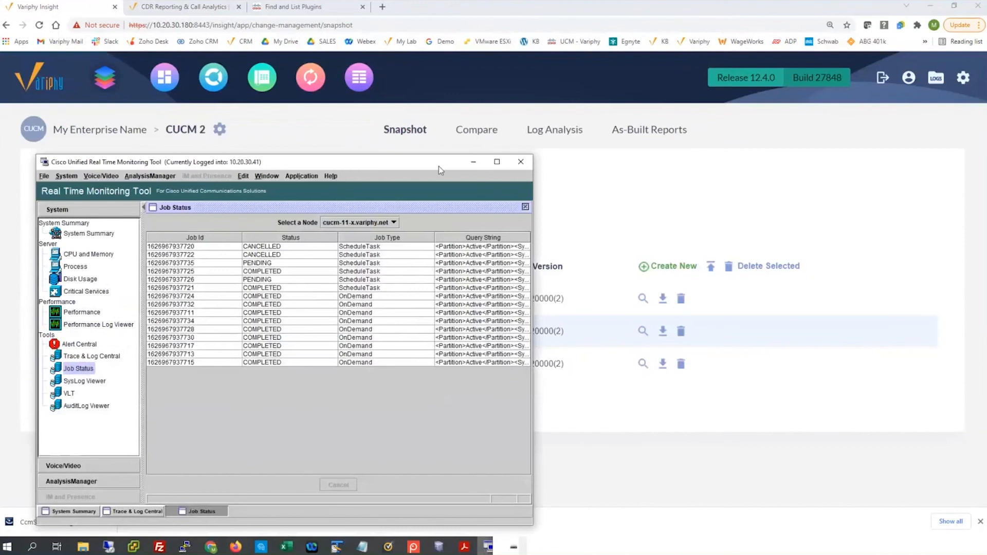
pyautogui.click(473, 162)
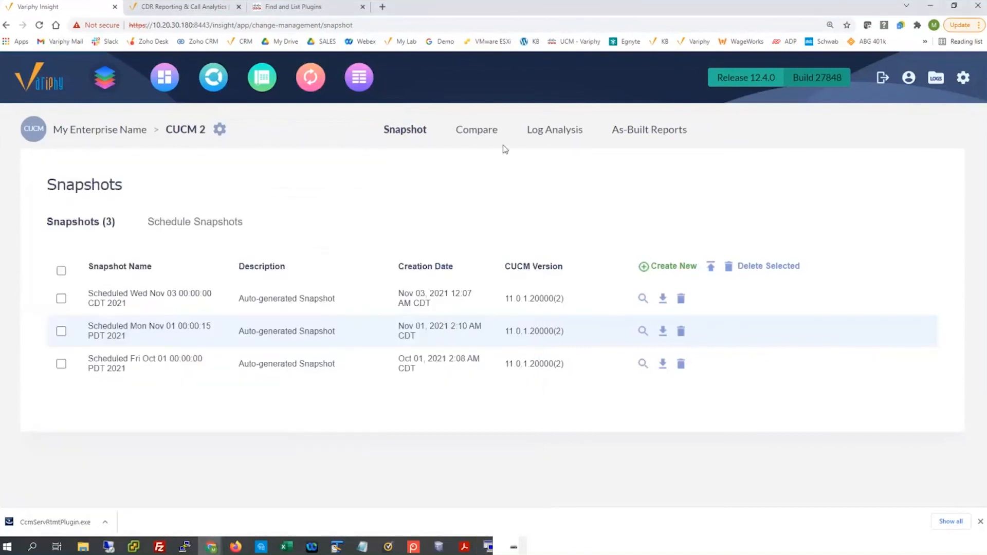
pyautogui.click(536, 133)
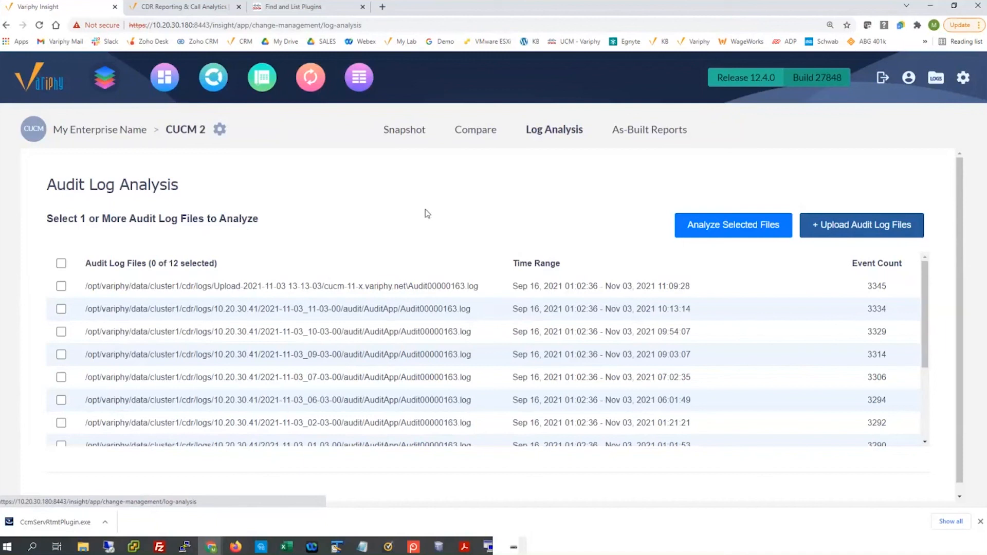
# Step: Look through the Variphy knowledge base for Change Management and audit log guides, and return to Variphy Insight's Log Analysis
pyautogui.click(186, 10)
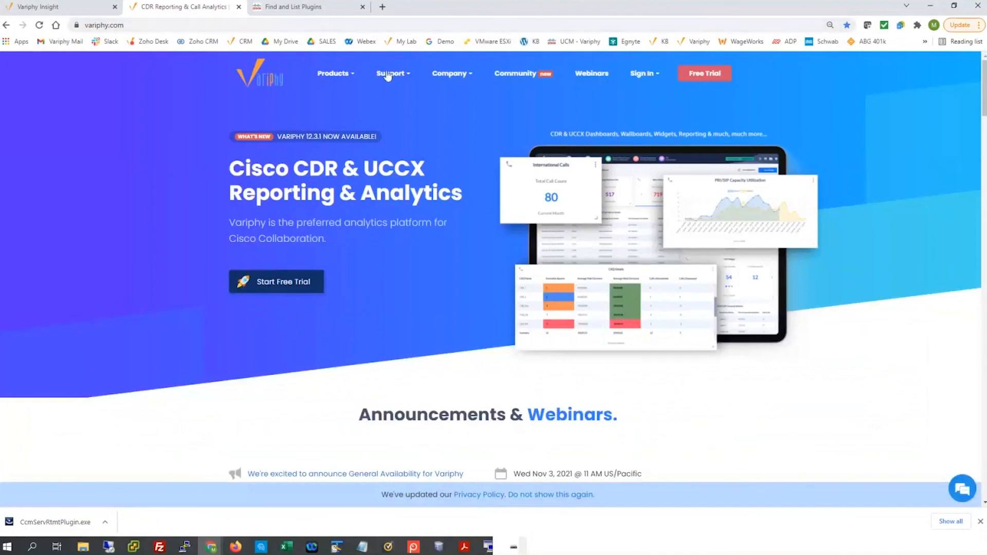
pyautogui.moveTo(388, 76)
pyautogui.click(408, 109)
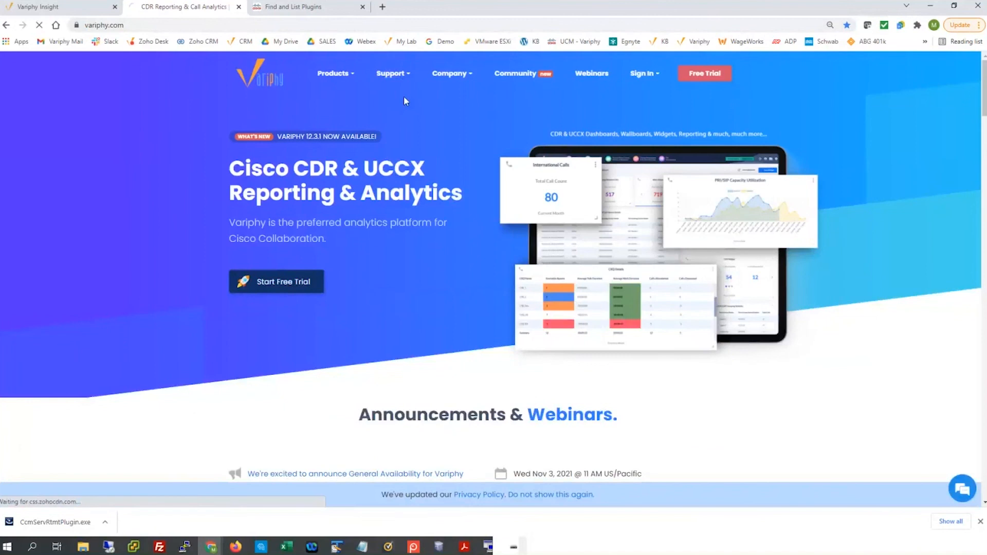
pyautogui.scroll(-5, 170, 288)
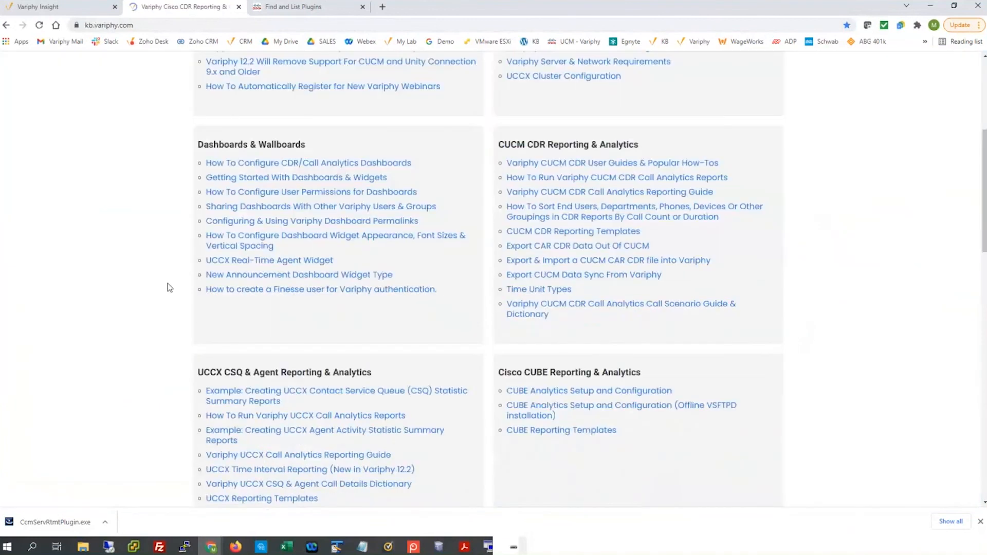
pyautogui.scroll(-5, 415, 368)
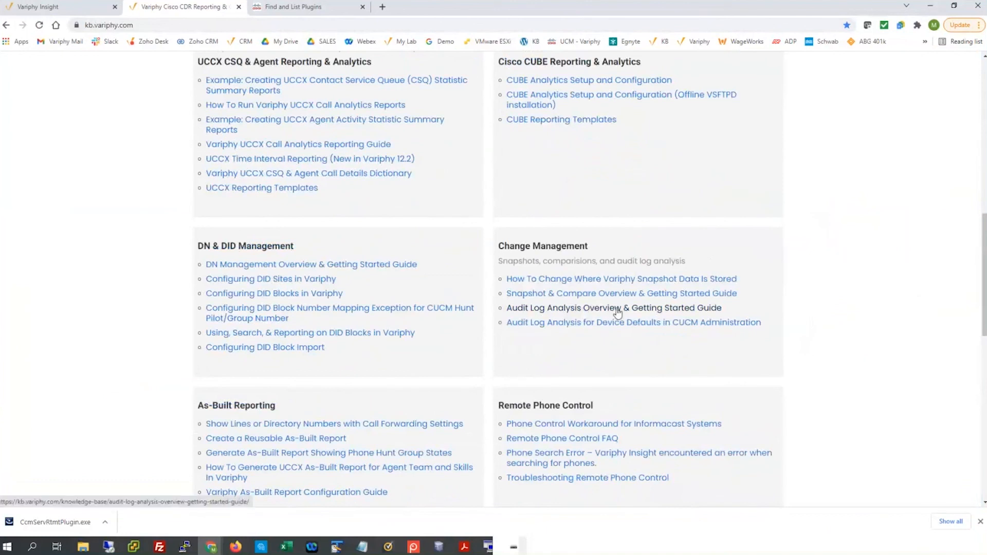
pyautogui.scroll(8, 617, 310)
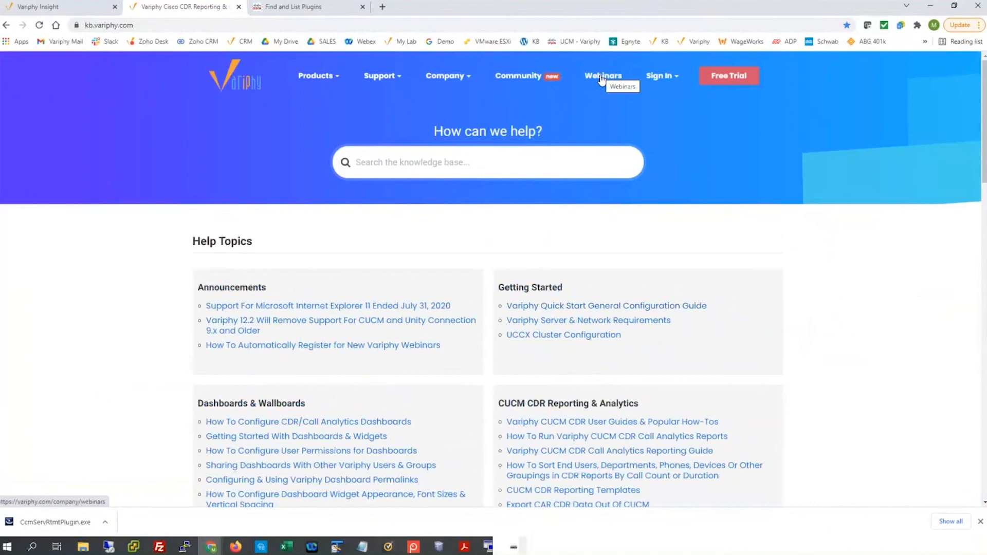
pyautogui.click(87, 8)
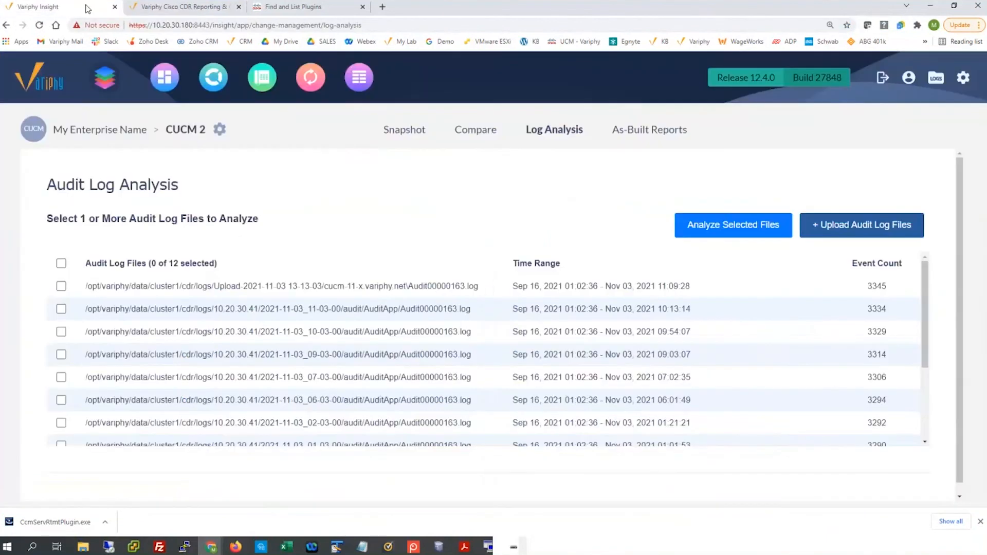